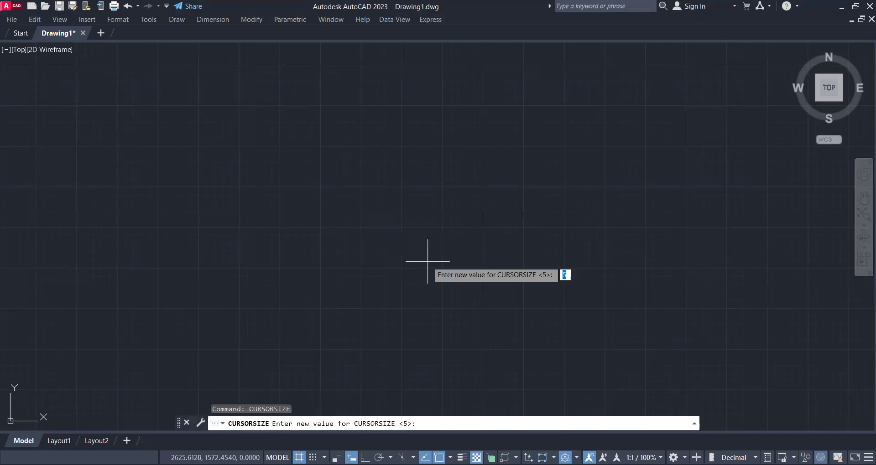
Step: Try CURSORSIZE values of 100, 25 and 10 for the crosshairs
{"action": "type", "text": "100"}
{"action": "key", "text": "Return"}
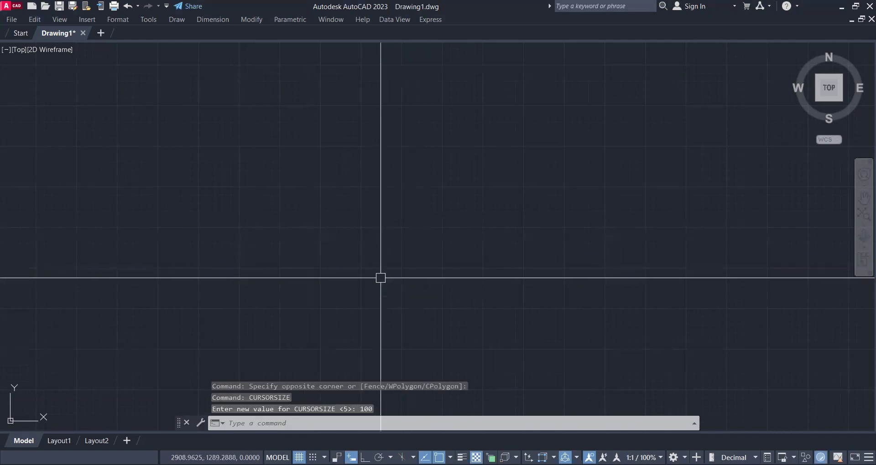
{"action": "key", "text": "Return"}
{"action": "type", "text": "25"}
{"action": "key", "text": "Return"}
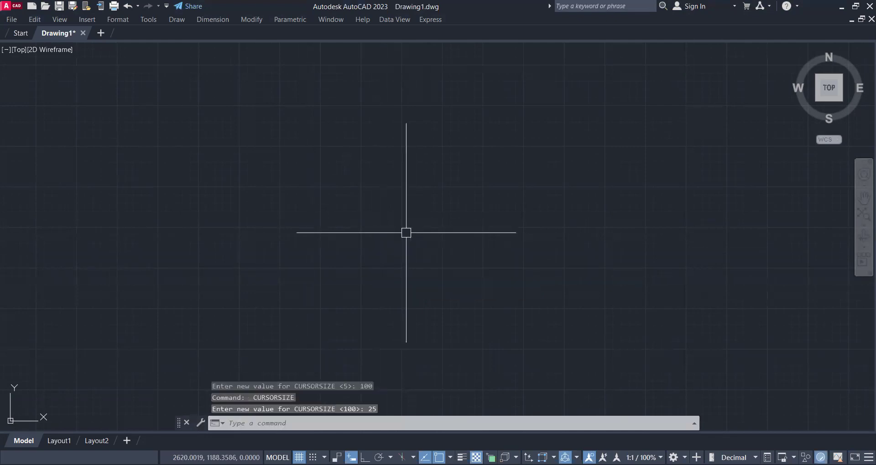
{"action": "key", "text": "Return"}
{"action": "type", "text": "10"}
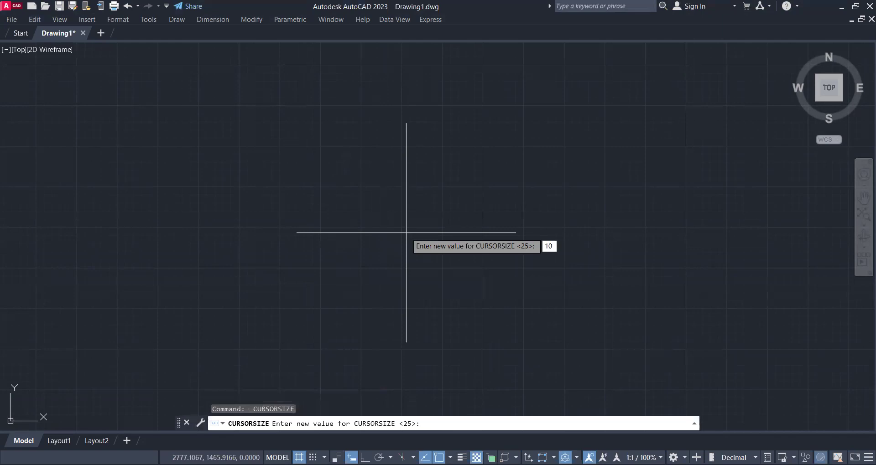
{"action": "key", "text": "Return"}
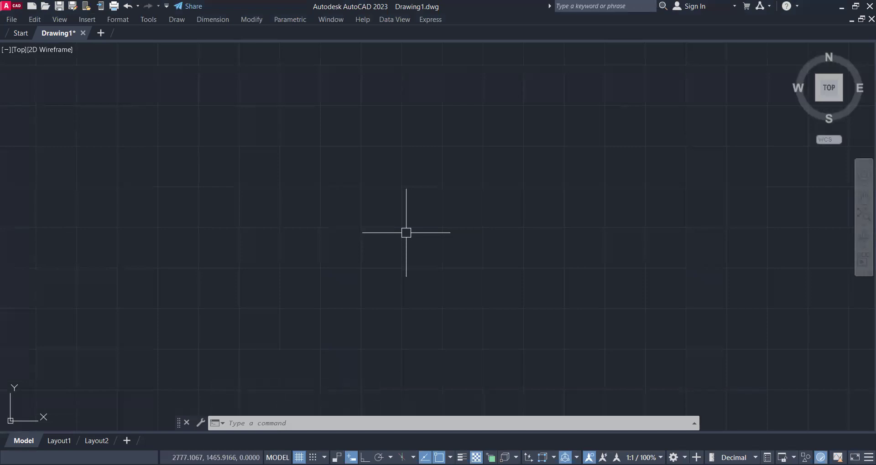
Step: Set the crosshair size (CURSORSIZE) to 25
{"action": "key", "text": "Return"}
{"action": "type", "text": "25"}
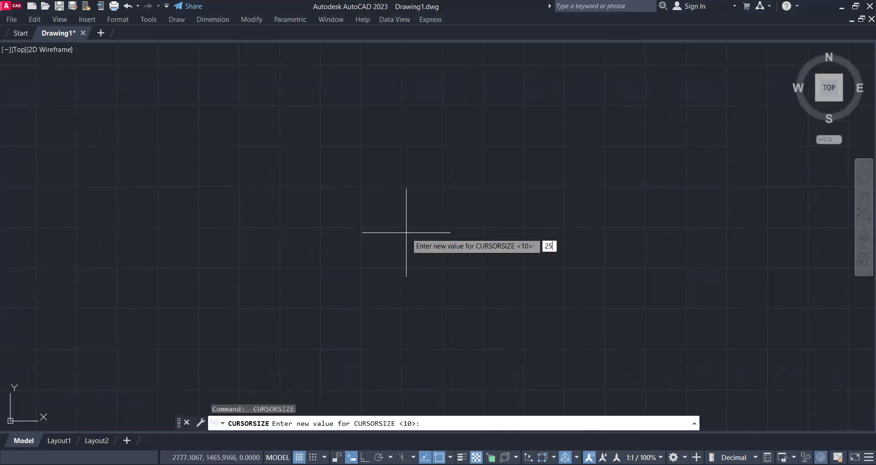
{"action": "key", "text": "Return"}
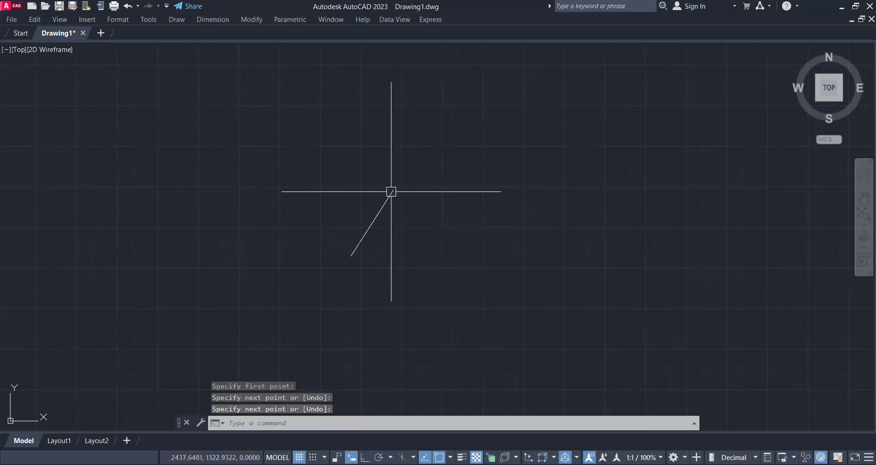
Step: Erase the short diagonal line from the drawing area
{"action": "key", "text": "Return"}
{"action": "left_click", "coordinate": [391, 192]}
{"action": "mouse_move", "coordinate": [393, 190]}
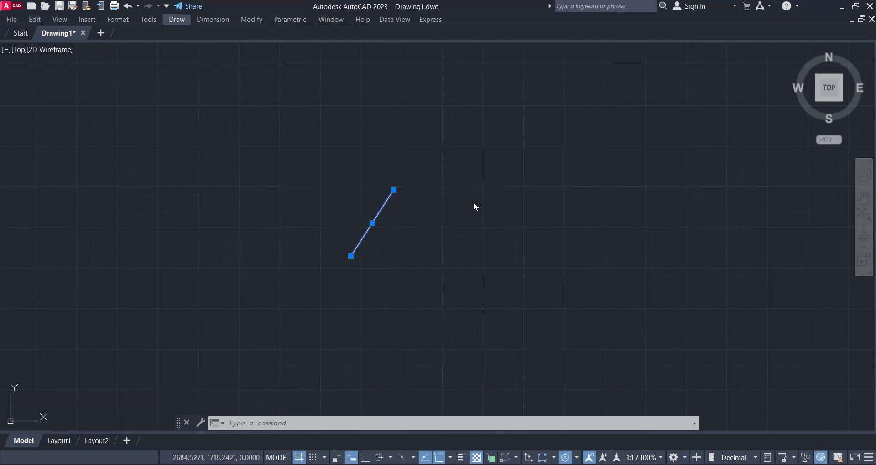
{"action": "left_click", "coordinate": [393, 190]}
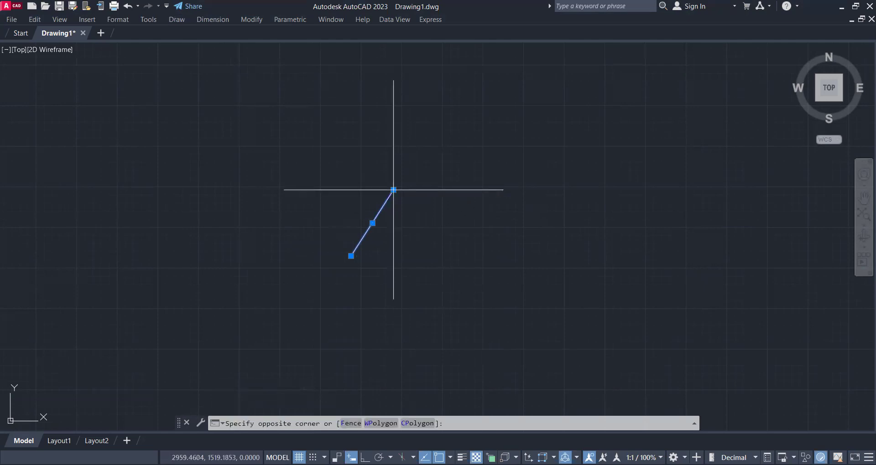
{"action": "key", "text": "Escape"}
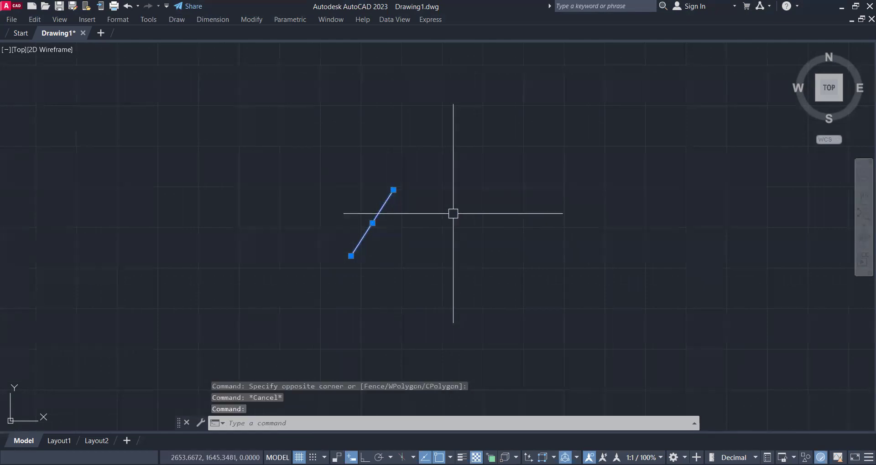
{"action": "key", "text": "Delete"}
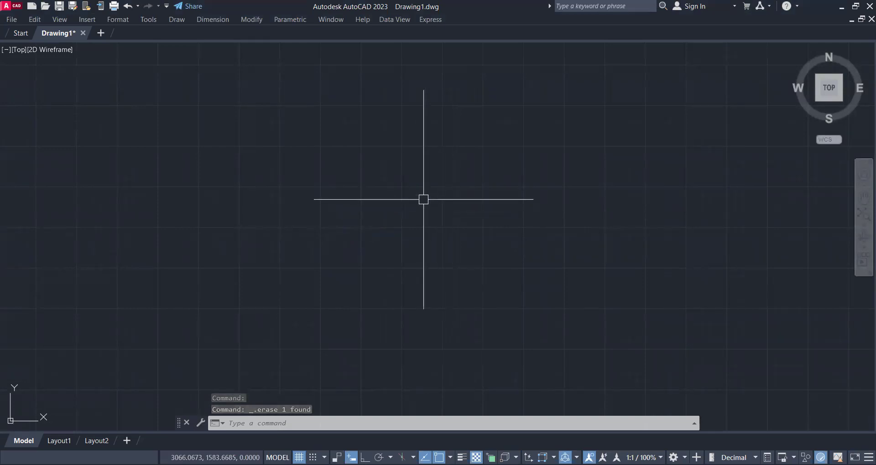
Step: Try PICKBOX values of 0 and 50 for the selection box at the crosshair centre
{"action": "type", "text": "Pl"}
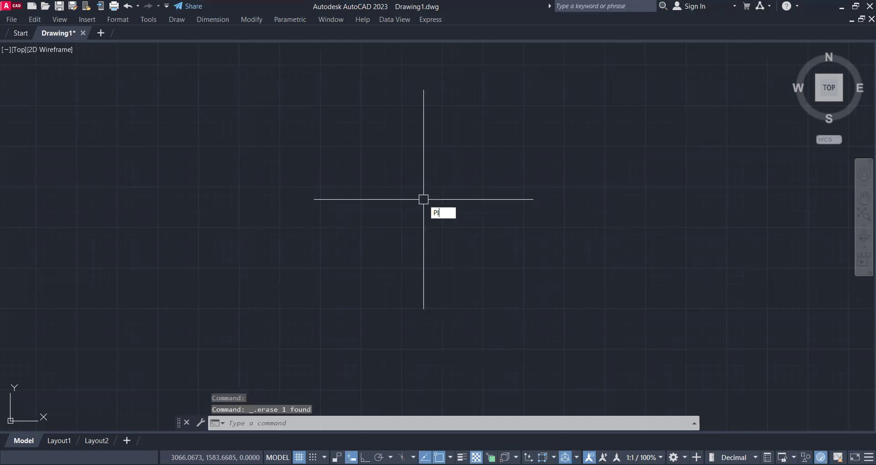
{"action": "type", "text": "ckbox"}
{"action": "key", "text": "Return"}
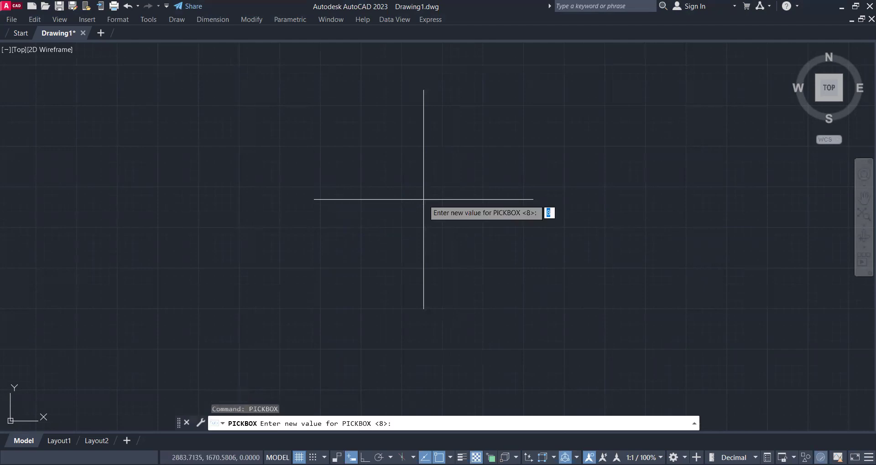
{"action": "type", "text": "0"}
{"action": "key", "text": "Return"}
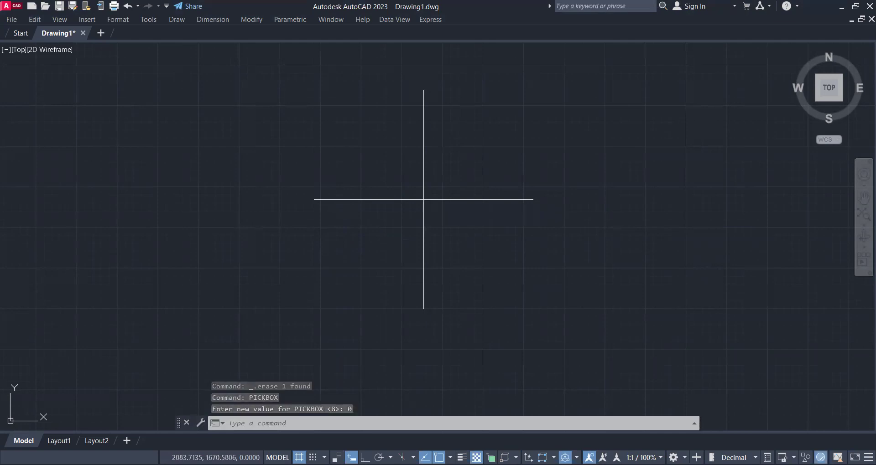
{"action": "key", "text": "Return"}
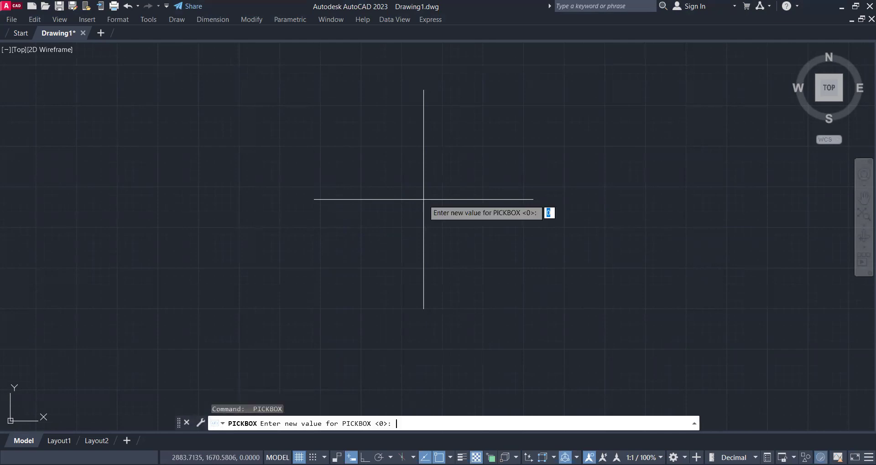
{"action": "type", "text": "50"}
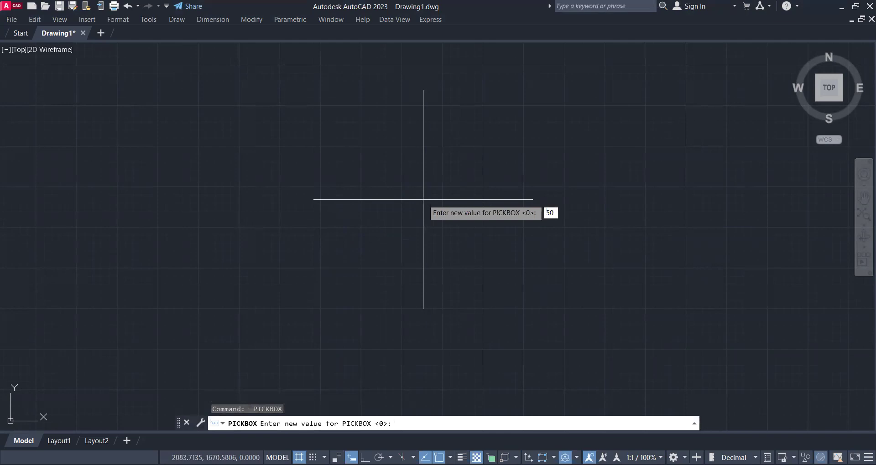
{"action": "key", "text": "Return"}
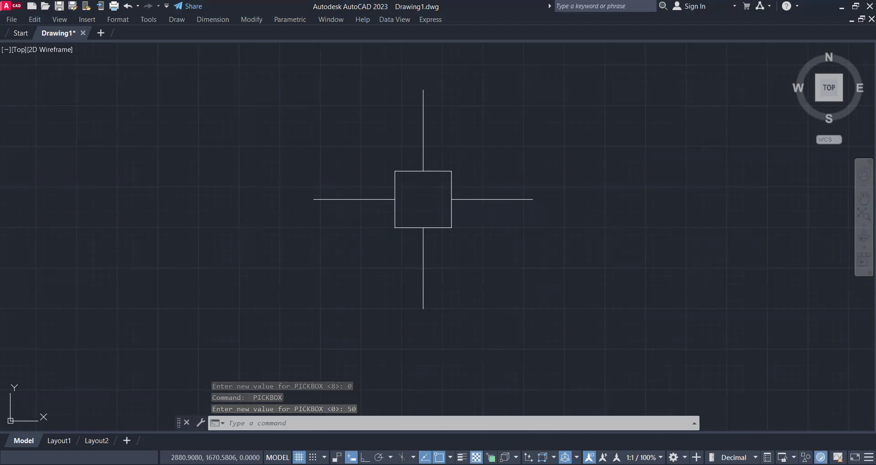
Step: Try a PICKBOX value of 52 and set the selection box size to 8 instead
{"action": "key", "text": "Return"}
{"action": "type", "text": "52"}
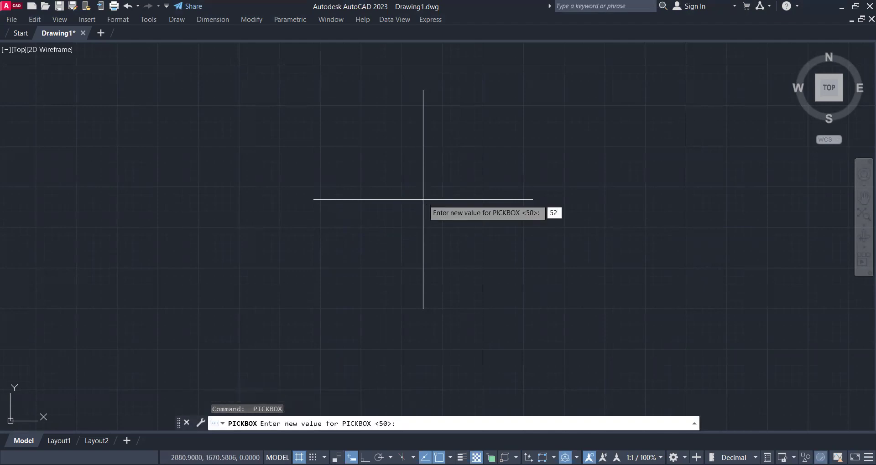
{"action": "key", "text": "Return"}
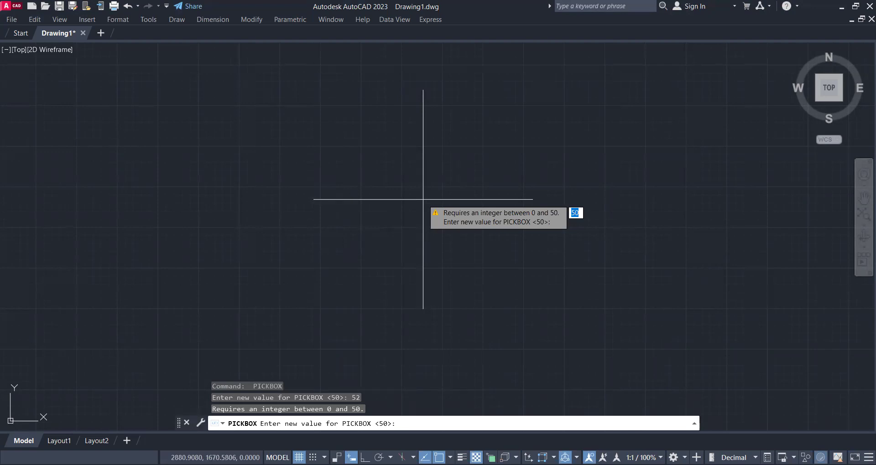
{"action": "type", "text": "8"}
{"action": "key", "text": "Return"}
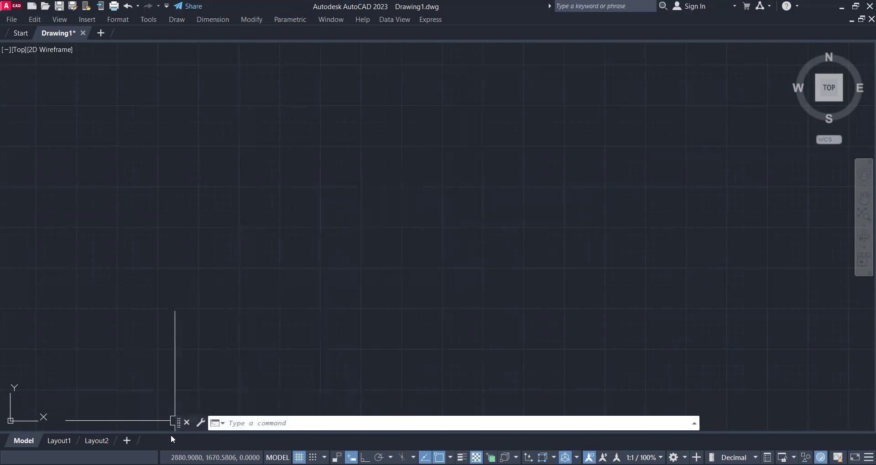
Step: Dock the floating command line across the full width below the drawing area
{"action": "left_click_drag", "start_coordinate": [178, 423], "coordinate": [242, 411]}
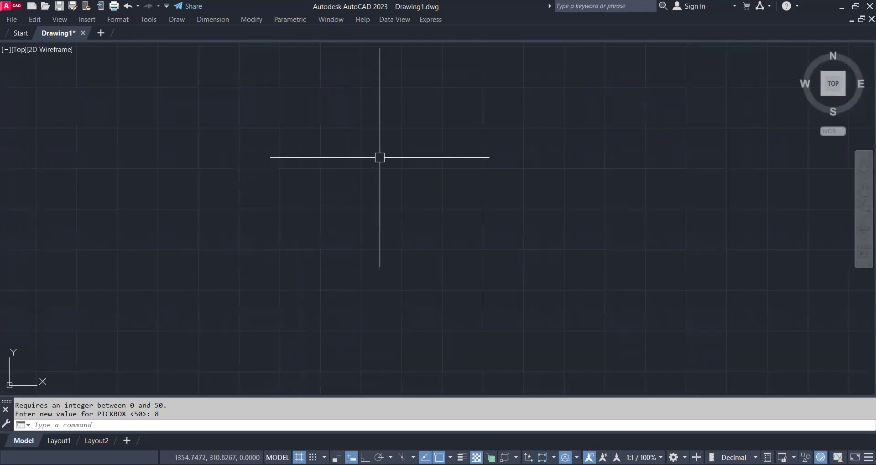
Step: Draw a single diagonal line with the Line command and delete it
{"action": "type", "text": "L"}
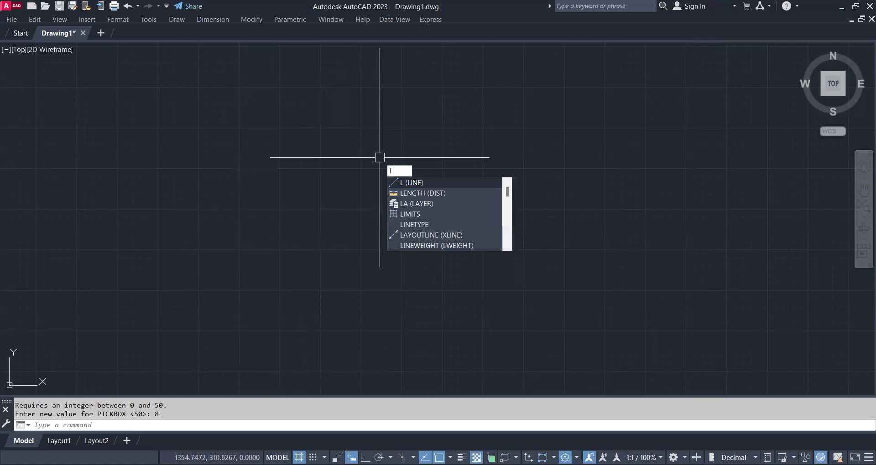
{"action": "key", "text": "Return"}
{"action": "left_click", "coordinate": [271, 286]}
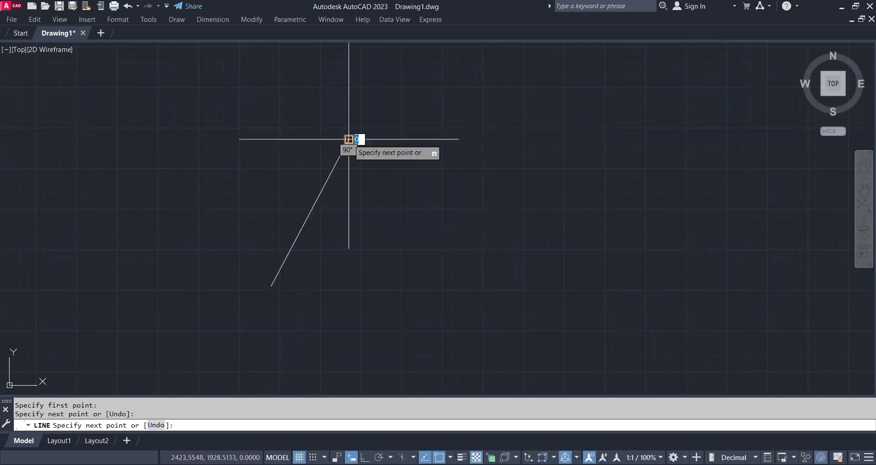
{"action": "left_click", "coordinate": [349, 139]}
{"action": "key", "text": "Escape"}
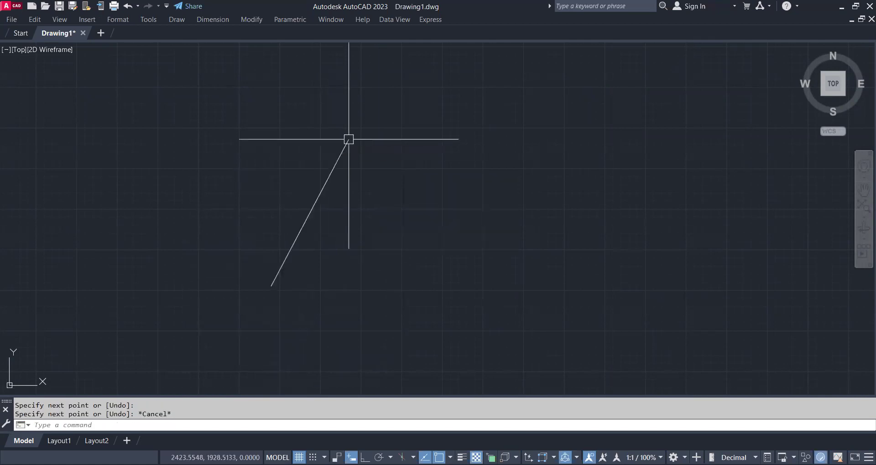
{"action": "left_click", "coordinate": [349, 139]}
{"action": "key", "text": "Delete"}
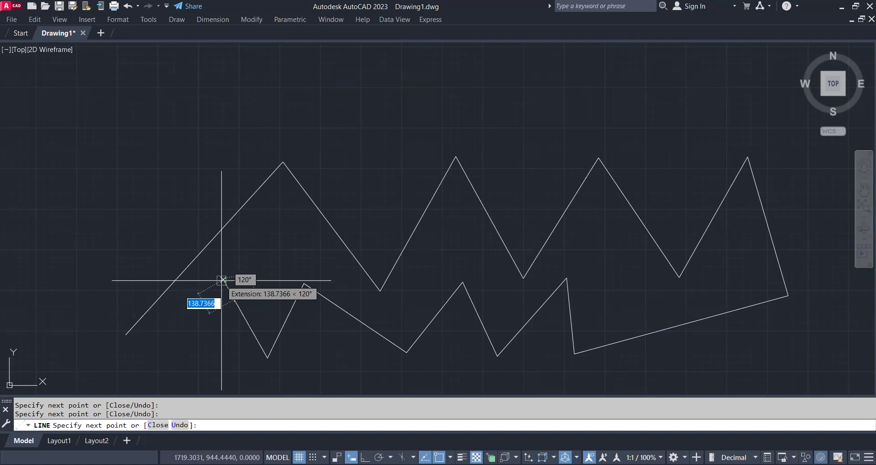
Step: Finish the large zigzag line chain and draw a smaller eight-segment zigzag above it to the right
{"action": "key", "text": "Return"}
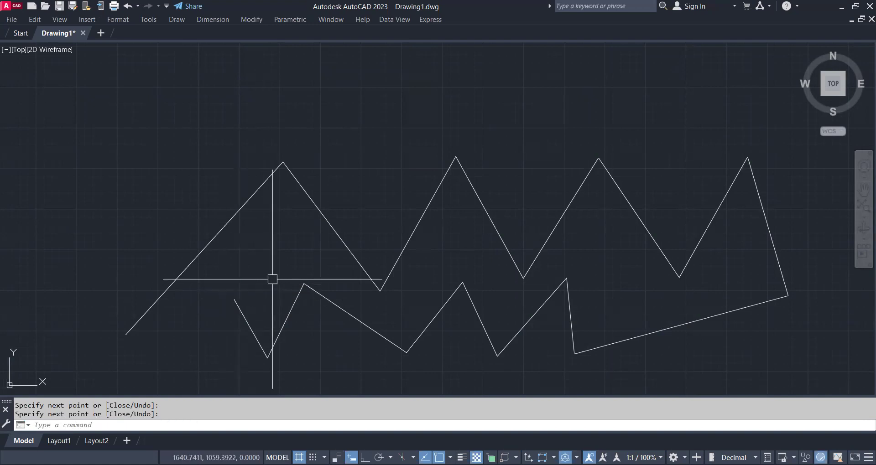
{"action": "key", "text": "Return"}
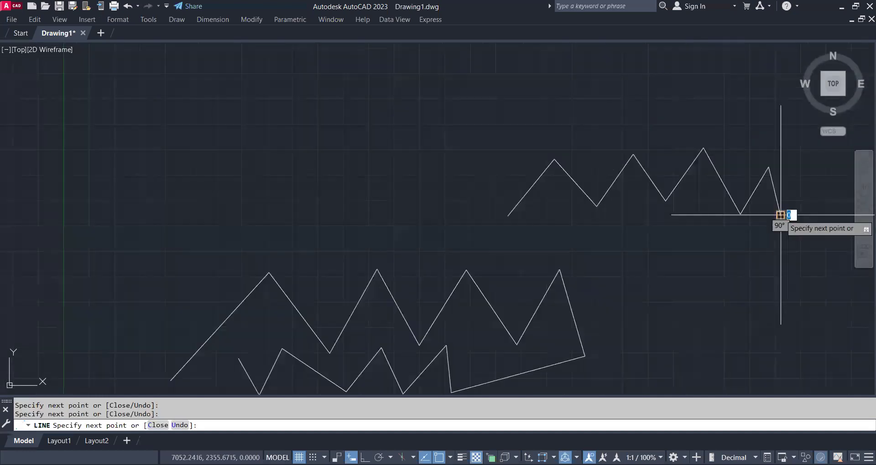
{"action": "key", "text": "Return"}
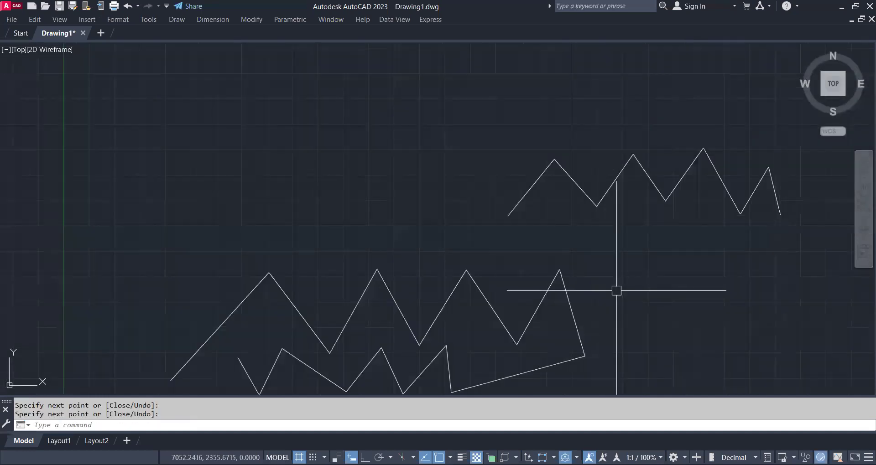
{"action": "type", "text": "DGNIMPORT"}
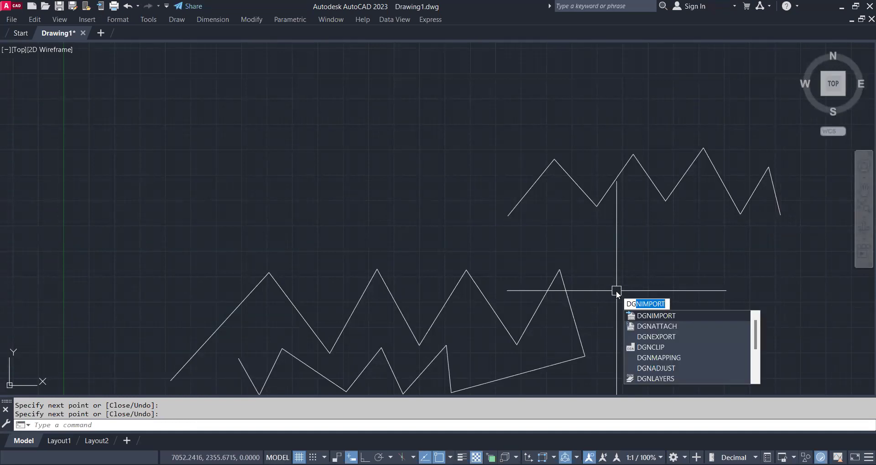
{"action": "key", "text": "Escape"}
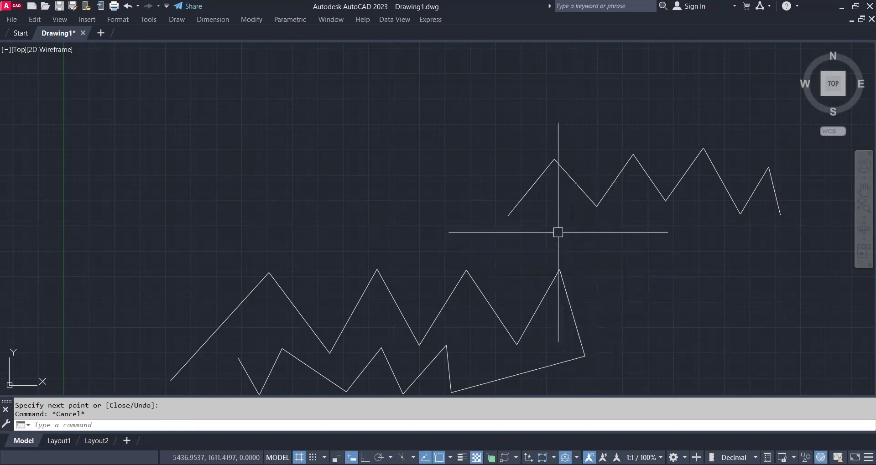
Step: Erase both zigzag line chains together with one crossing selection
{"action": "scroll", "coordinate": [545, 225], "scroll_direction": "down", "scroll_amount": 4}
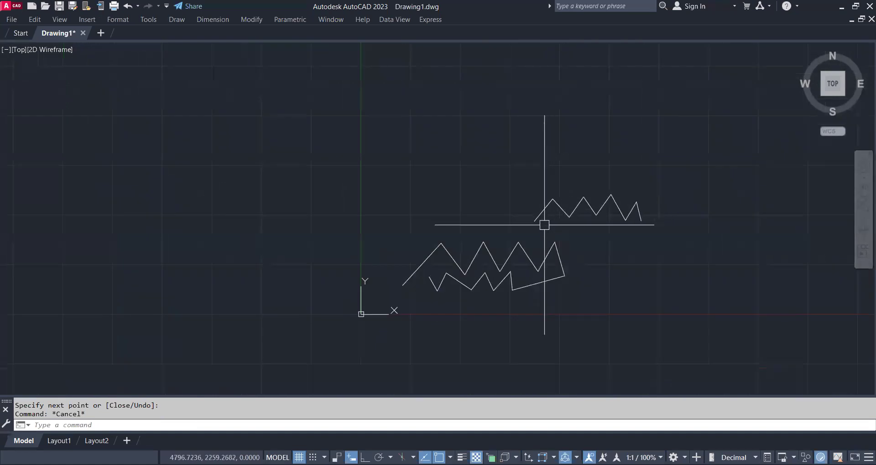
{"action": "left_click", "coordinate": [664, 143]}
{"action": "left_click", "coordinate": [354, 319]}
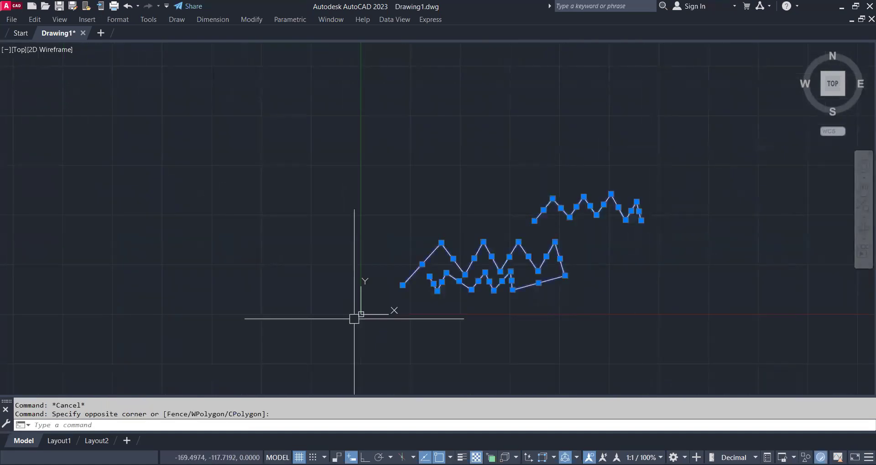
{"action": "key", "text": "Delete"}
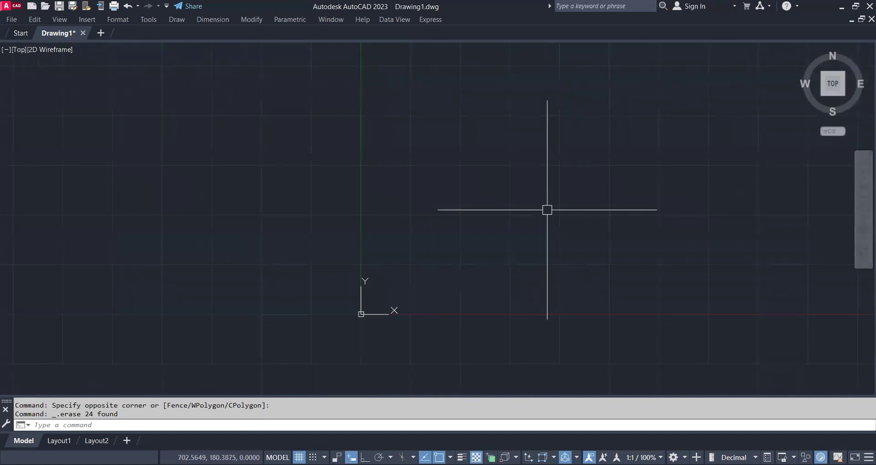
Step: Undo the erasure of the zigzag lines and redo it
{"action": "key", "text": "ctrl+z"}
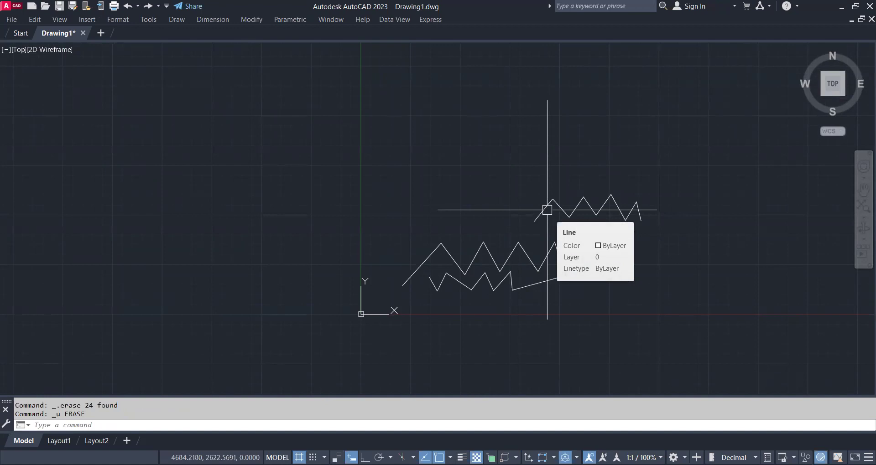
{"action": "key", "text": "ctrl+y"}
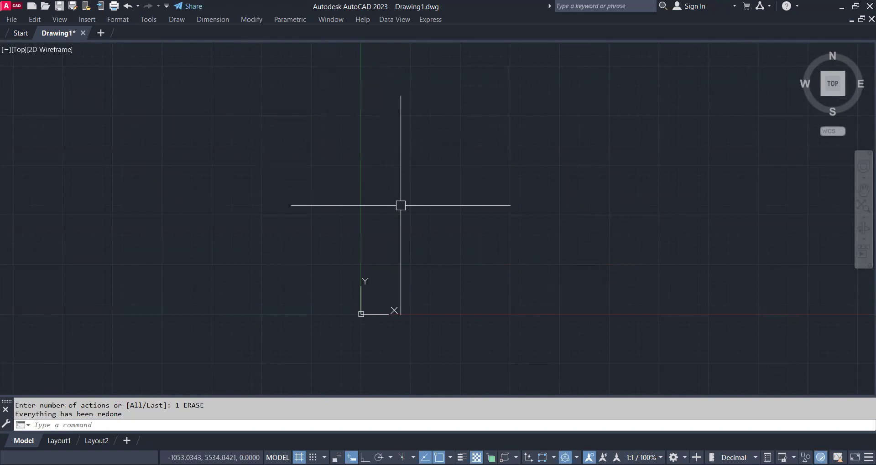
{"action": "scroll", "coordinate": [452, 180], "scroll_direction": "down", "scroll_amount": 1}
{"action": "middle_click_drag", "start_coordinate": [483, 219], "coordinate": [355, 295]}
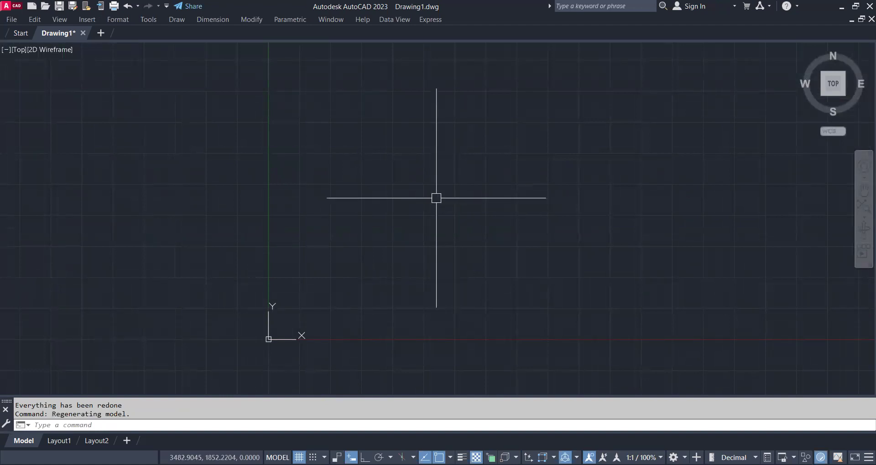
Step: Draw a closed stepped outline with the Line command in Ortho mode, joining the last point to the start with the Close option
{"action": "key", "text": "l"}
{"action": "key", "text": "Return"}
{"action": "left_click", "coordinate": [401, 226]}
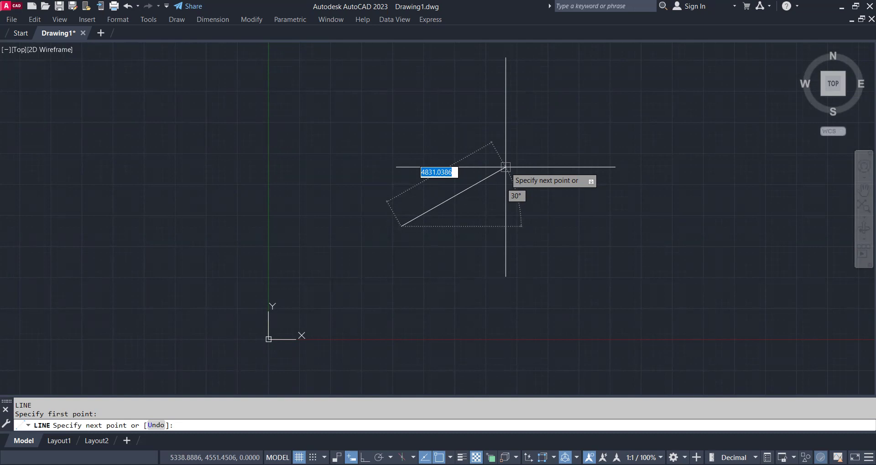
{"action": "key", "text": "F8"}
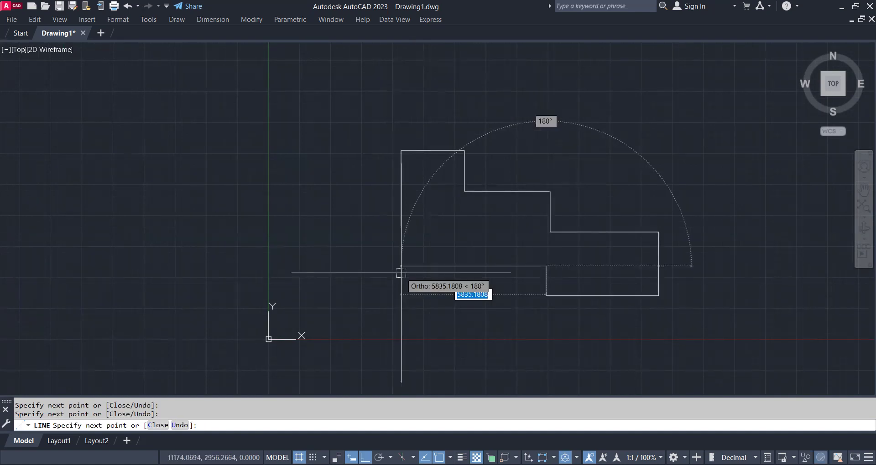
{"action": "left_click", "coordinate": [401, 273]}
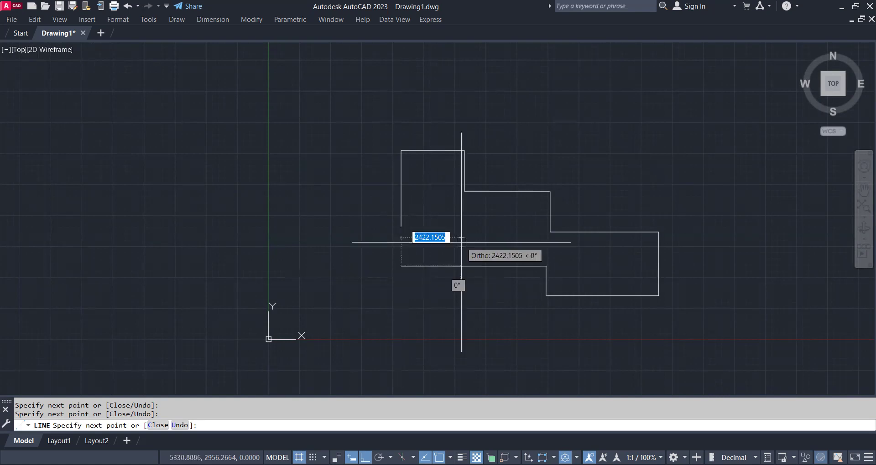
{"action": "type", "text": "c"}
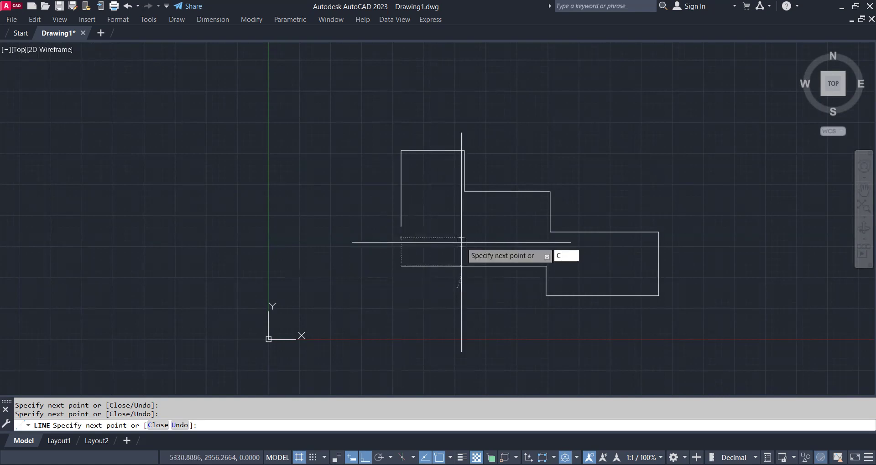
{"action": "key", "text": "Return"}
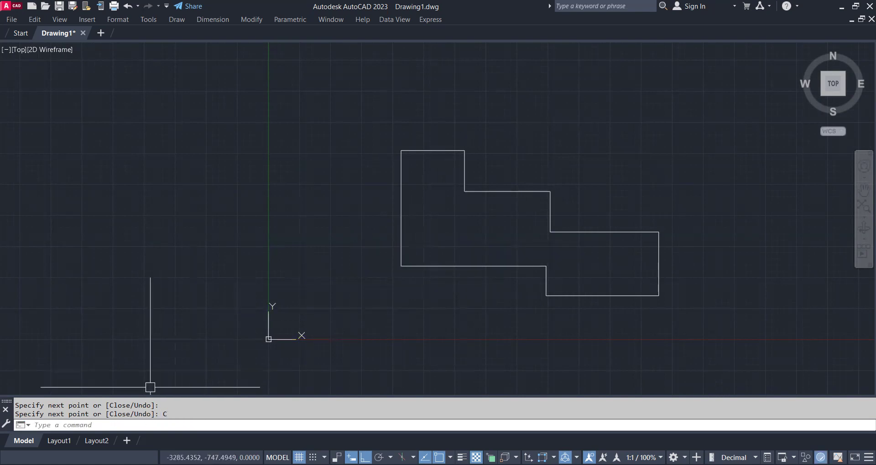
Step: Draw a second line outline with five orthogonal segments beside the stepped one, ending it with a diagonal through the Close option
{"action": "key", "text": "Return"}
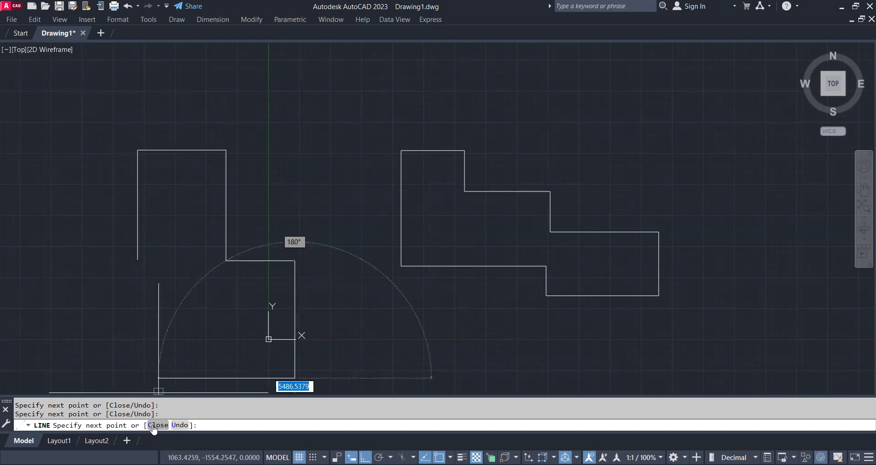
{"action": "type", "text": "c"}
{"action": "key", "text": "Return"}
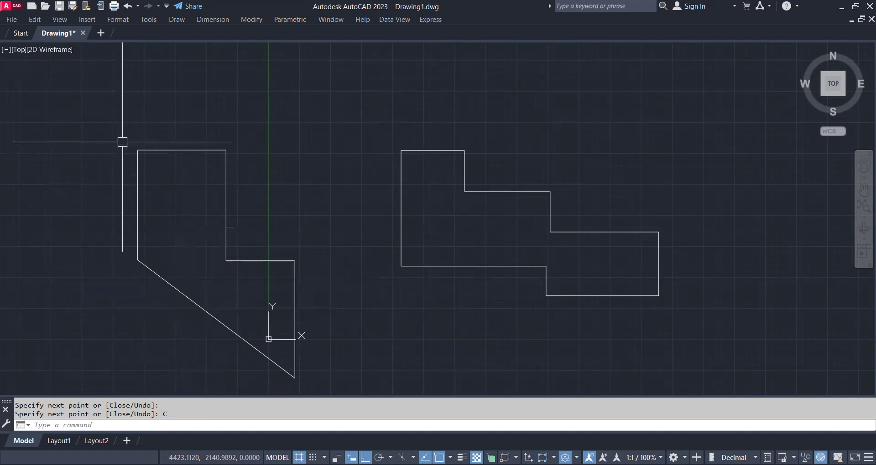
Step: Erase both closed outlines together with one window selection
{"action": "left_click", "coordinate": [101, 95]}
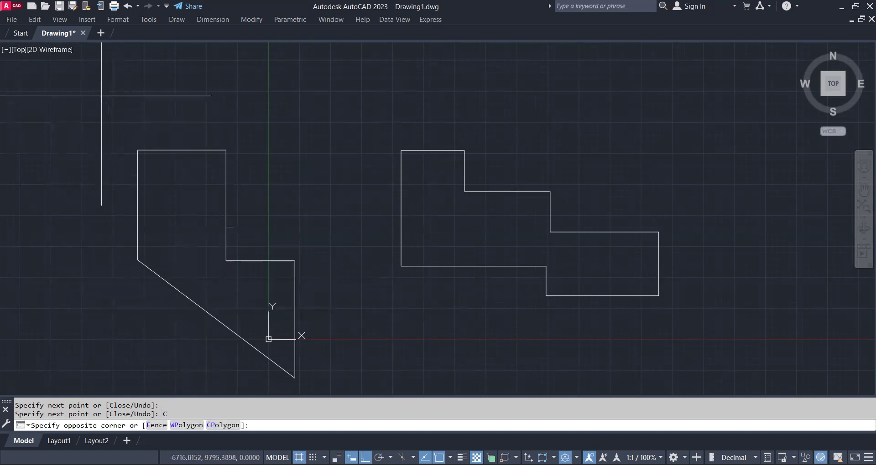
{"action": "left_click", "coordinate": [716, 381]}
{"action": "key", "text": "Delete"}
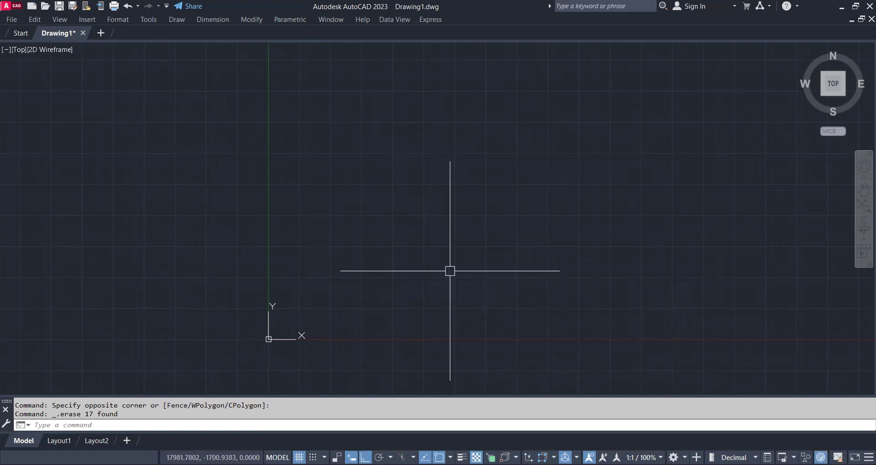
Step: Create a new drawing from the acad template
{"action": "scroll", "coordinate": [401, 166], "scroll_direction": "up", "scroll_amount": 2}
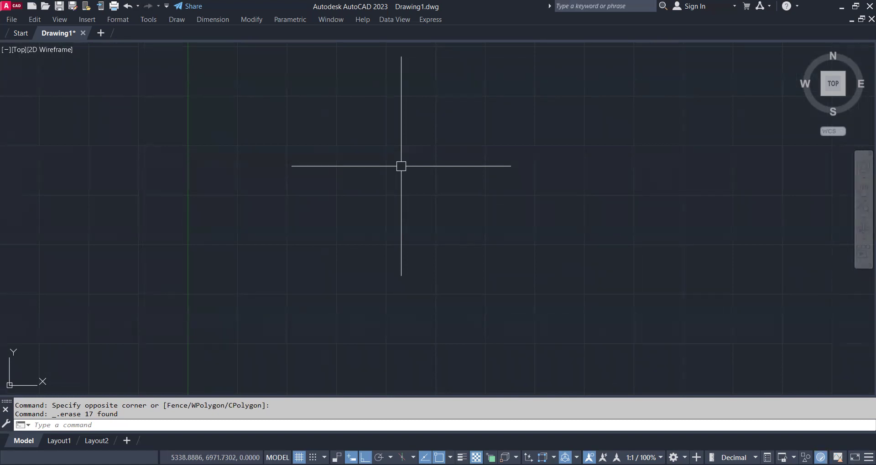
{"action": "key", "text": "ctrl+n"}
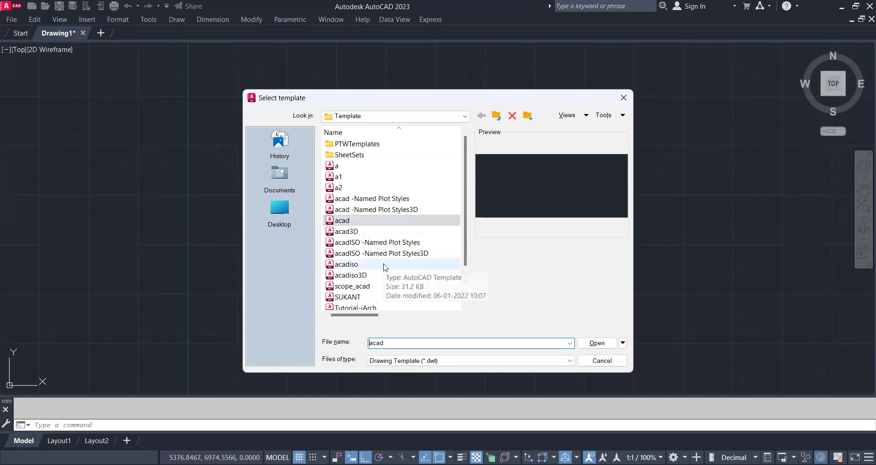
{"action": "left_click", "coordinate": [364, 222]}
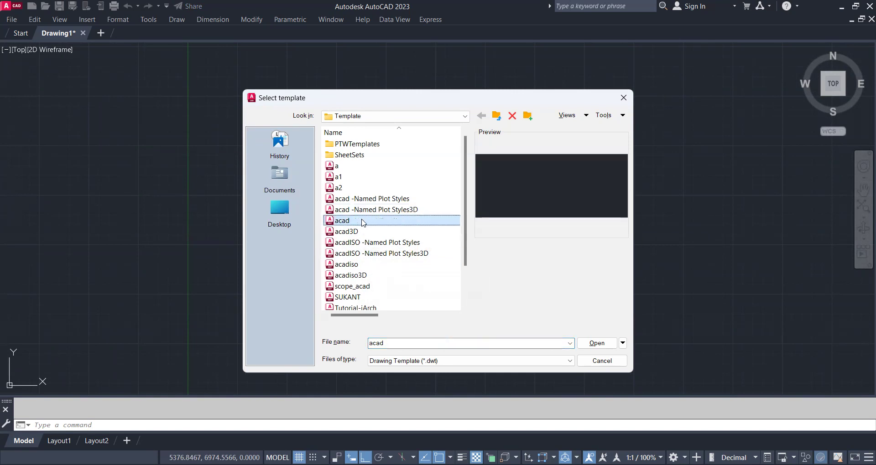
{"action": "left_click", "coordinate": [597, 343]}
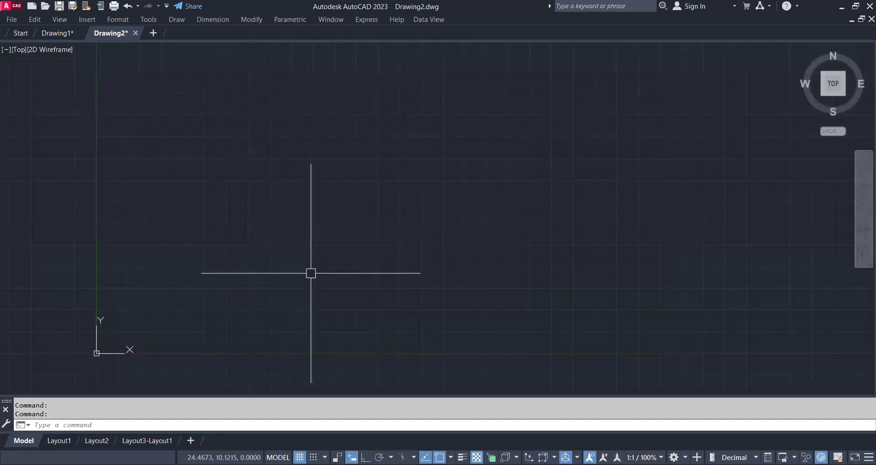
Step: Draw a single vertical line 10 units long with the Line command, turning Ortho mode on
{"action": "type", "text": "l"}
{"action": "key", "text": "Return"}
{"action": "left_click", "coordinate": [327, 288]}
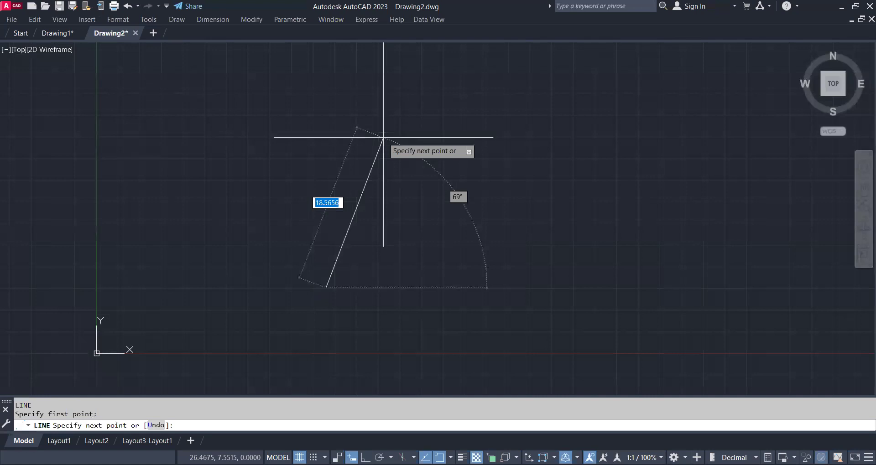
{"action": "key", "text": "F8"}
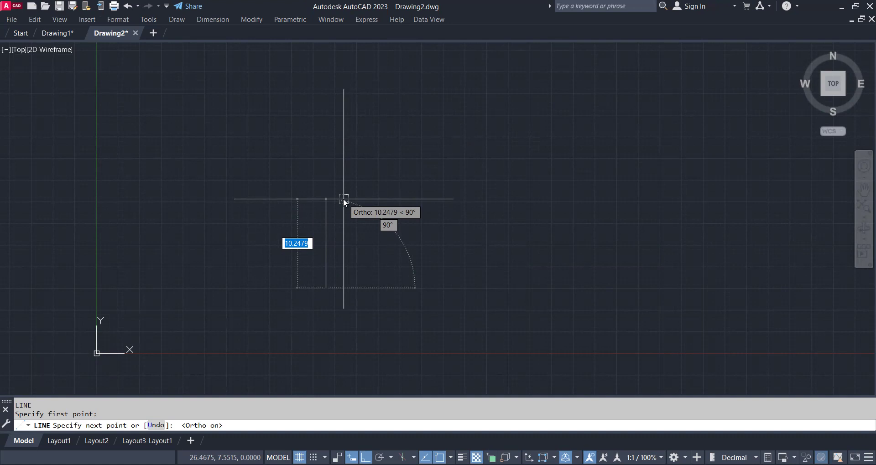
{"action": "type", "text": "10"}
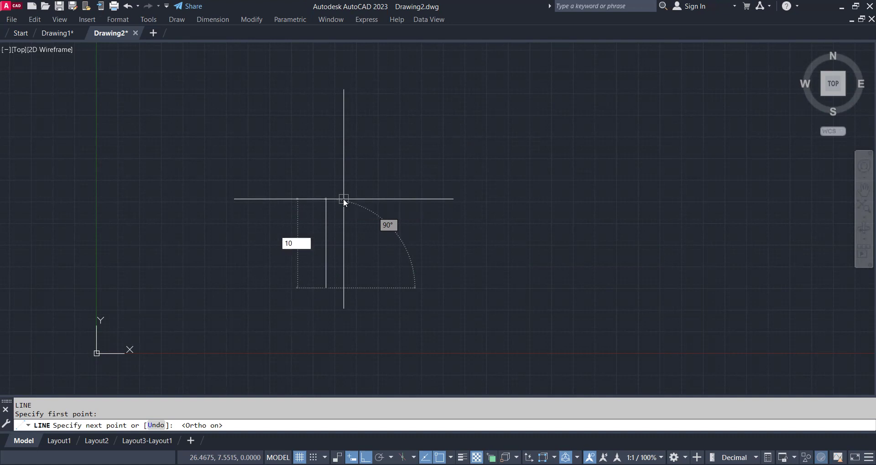
{"action": "key", "text": "Return"}
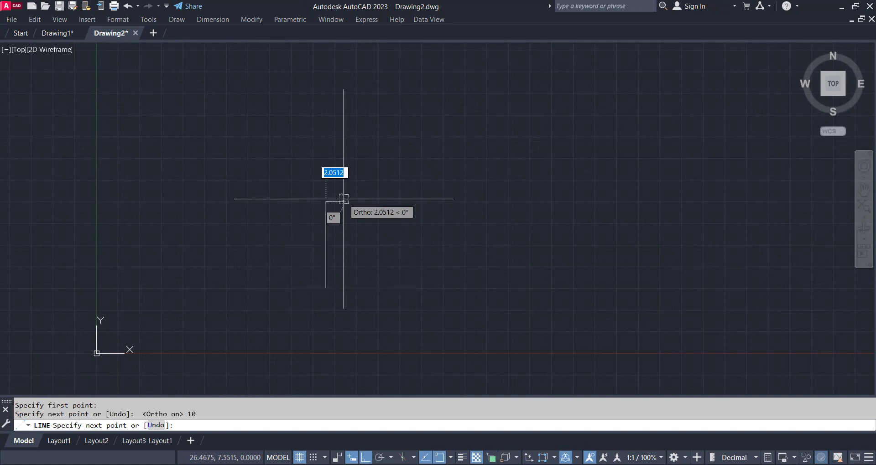
{"action": "key", "text": "Return"}
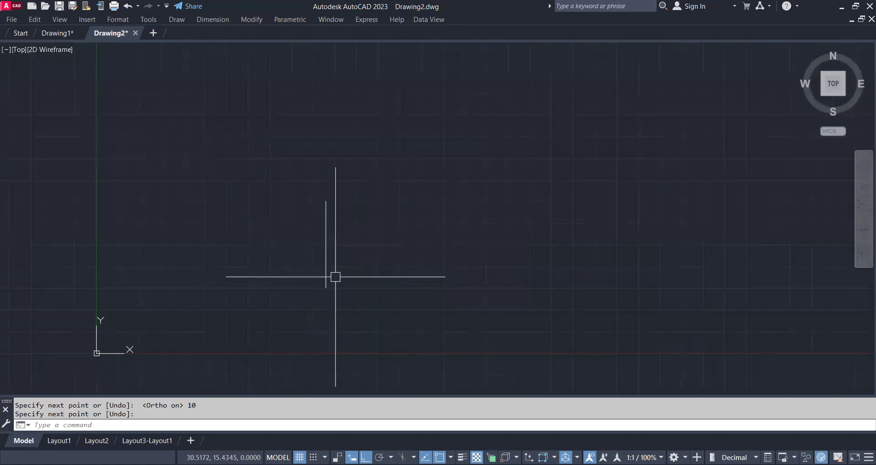
Step: Measure the vertical line's length between its endpoints with the DIST command
{"action": "scroll", "coordinate": [319, 231], "scroll_direction": "up", "scroll_amount": 2}
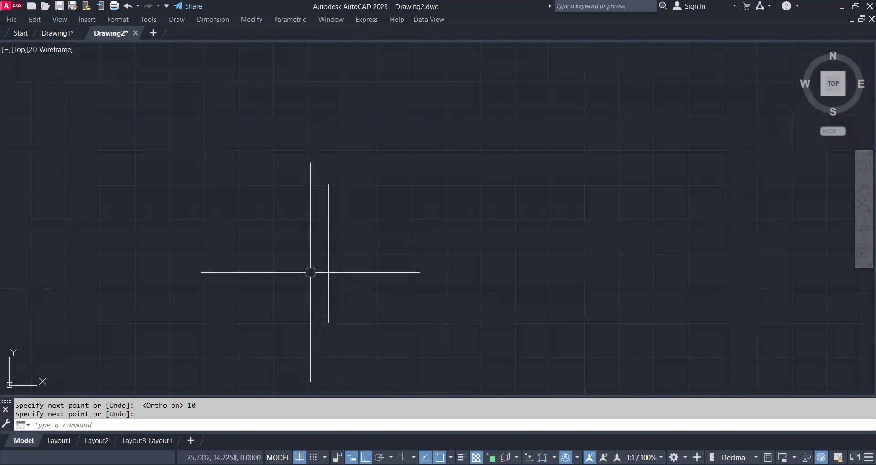
{"action": "type", "text": "DI"}
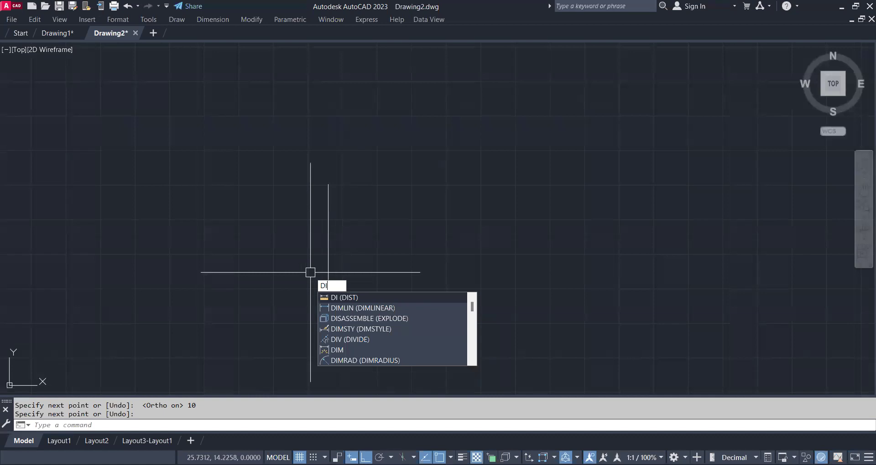
{"action": "key", "text": "Return"}
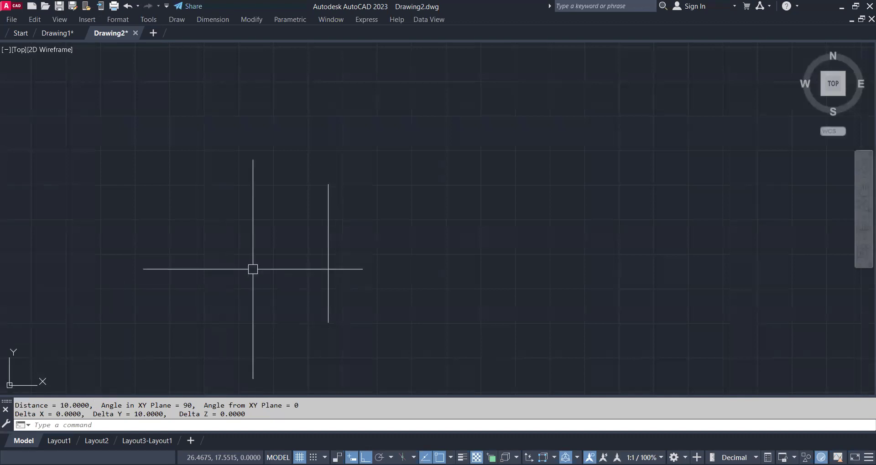
Step: Erase the vertical line with a crossing selection
{"action": "left_click", "coordinate": [356, 244]}
{"action": "left_click", "coordinate": [259, 293]}
{"action": "key", "text": "Delete"}
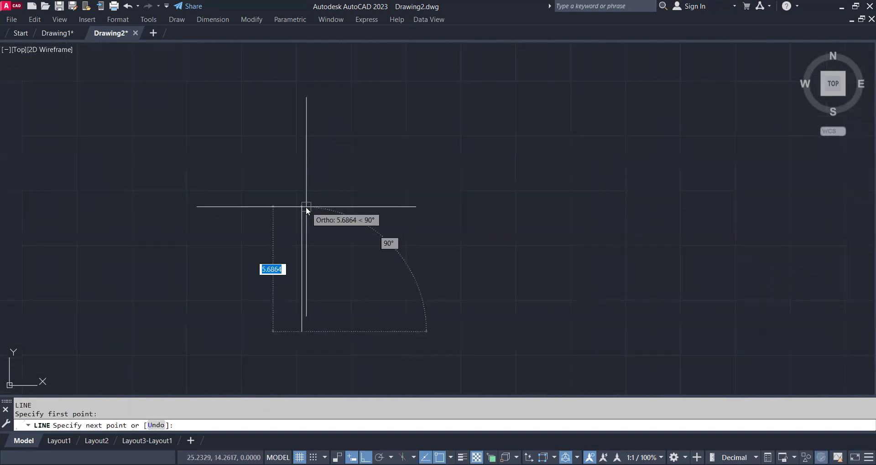
Step: Start a letter F outline with orthogonal line segments: 5 units up, 4 right, 1 down and 3 left
{"action": "type", "text": "5"}
{"action": "key", "text": "Return"}
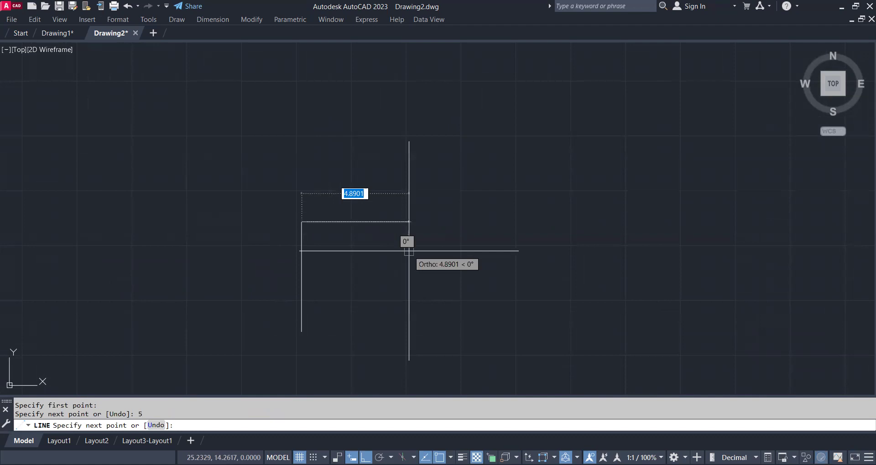
{"action": "type", "text": "4"}
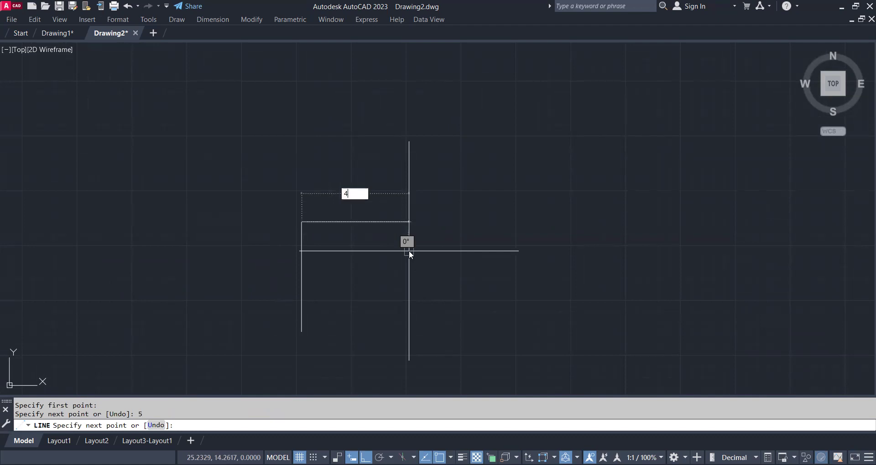
{"action": "key", "text": "Return"}
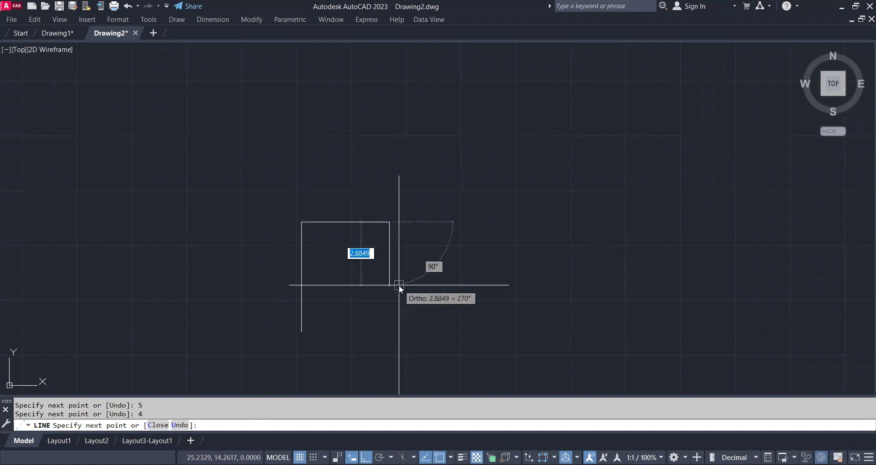
{"action": "type", "text": "1"}
{"action": "key", "text": "Return"}
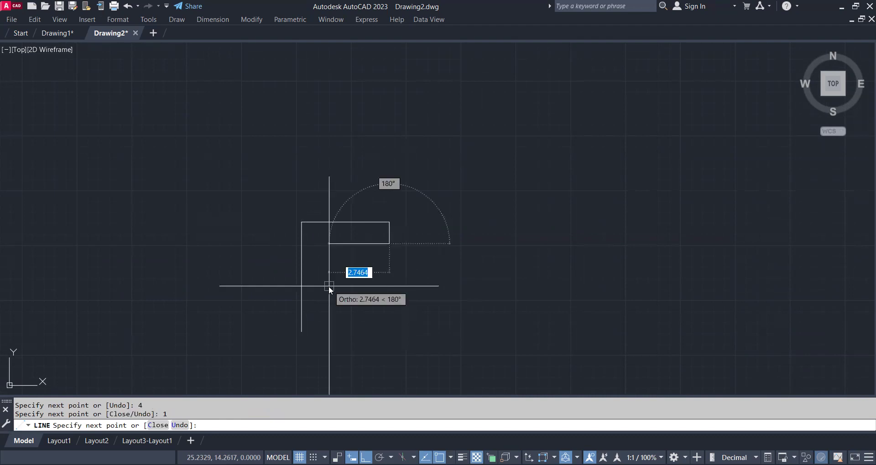
{"action": "type", "text": "3"}
{"action": "key", "text": "Return"}
Step: Add the F's middle arm with segments 1 unit down, 3 right, 1 down and 3 left
{"action": "type", "text": "1"}
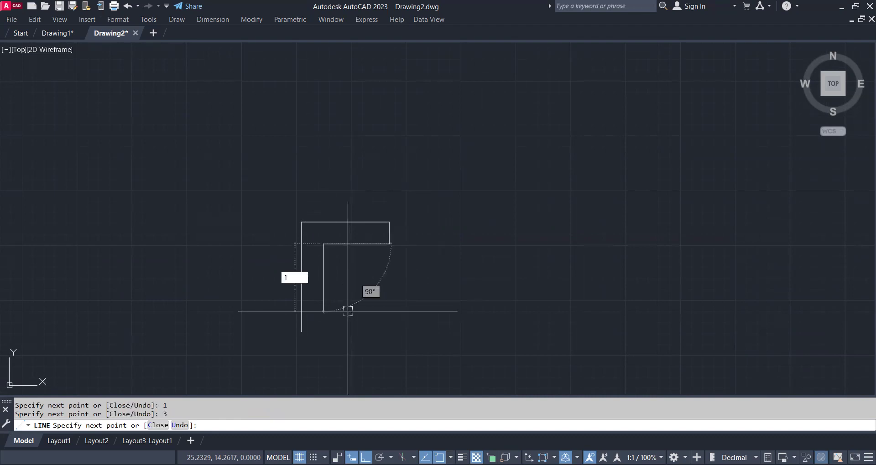
{"action": "key", "text": "Return"}
{"action": "type", "text": "3"}
{"action": "key", "text": "Return"}
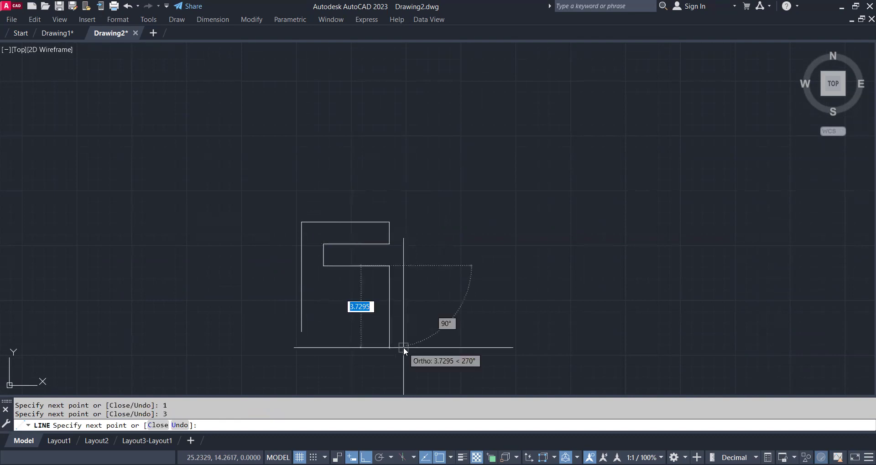
{"action": "type", "text": "1"}
{"action": "key", "text": "Return"}
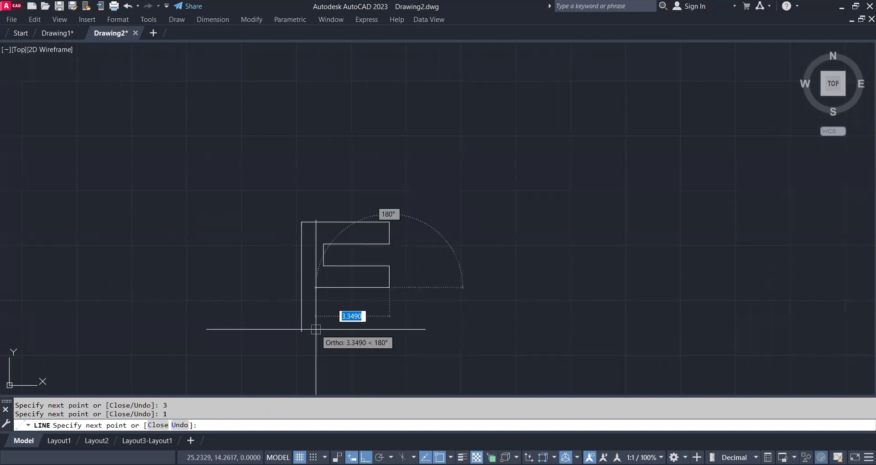
{"action": "type", "text": "3"}
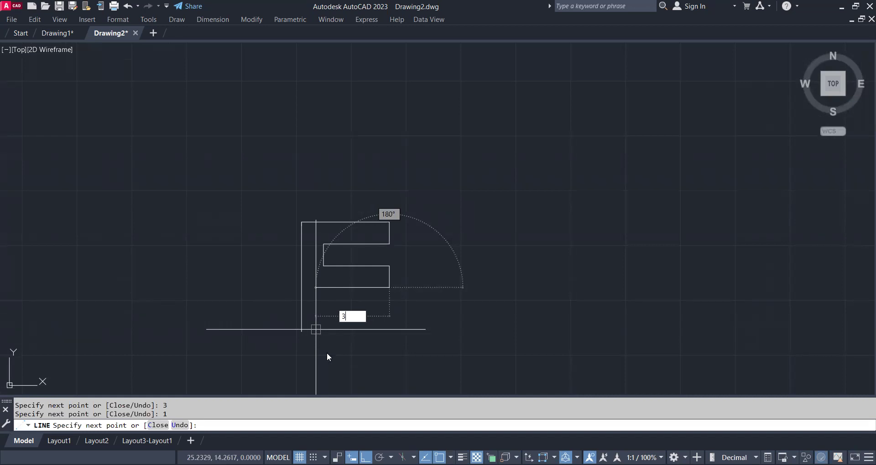
{"action": "key", "text": "Return"}
Step: Complete the F's stem with a segment 2 units down and finish the outline with the Close option
{"action": "type", "text": "2"}
{"action": "key", "text": "Return"}
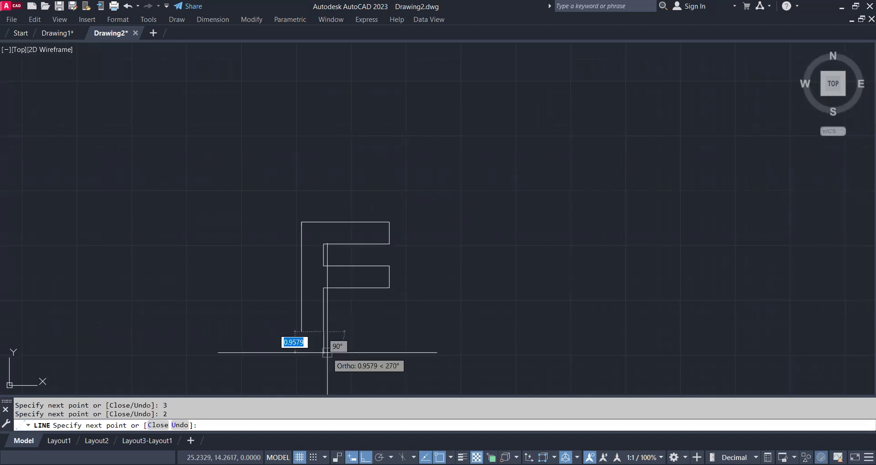
{"action": "type", "text": "C"}
{"action": "key", "text": "Return"}
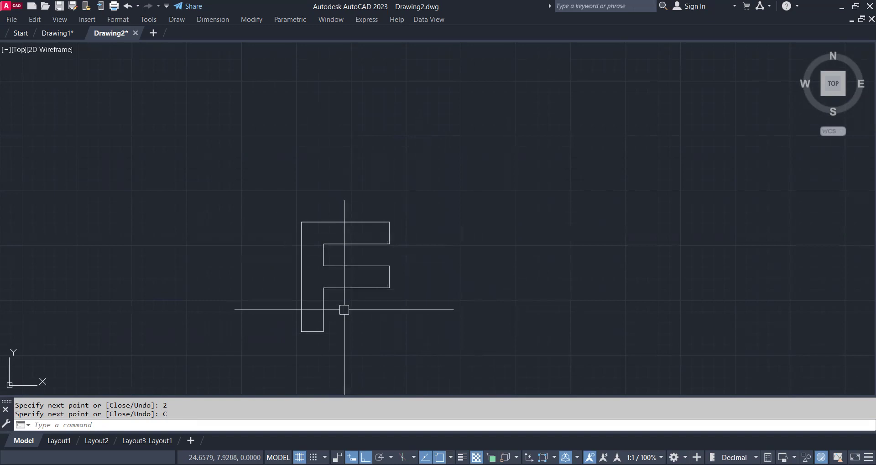
Step: Start a letter T outline beside the F with orthogonal line segments: 4 units up, 2 left and 1 up
{"action": "middle_click_drag", "start_coordinate": [424, 291], "coordinate": [369, 289]}
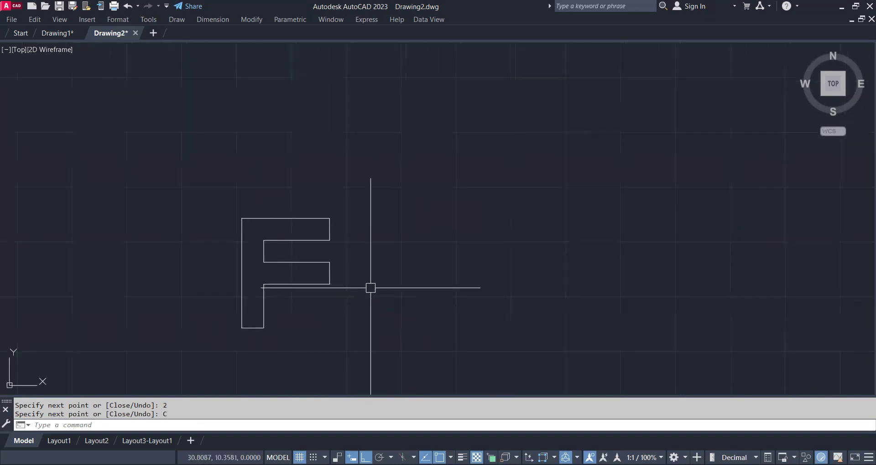
{"action": "key", "text": "space"}
{"action": "left_click", "coordinate": [490, 327]}
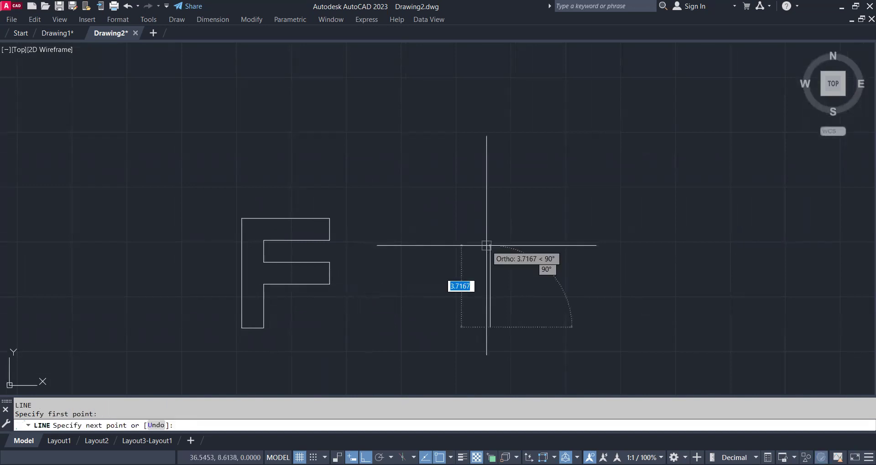
{"action": "type", "text": "4"}
{"action": "key", "text": "Return"}
{"action": "type", "text": "2"}
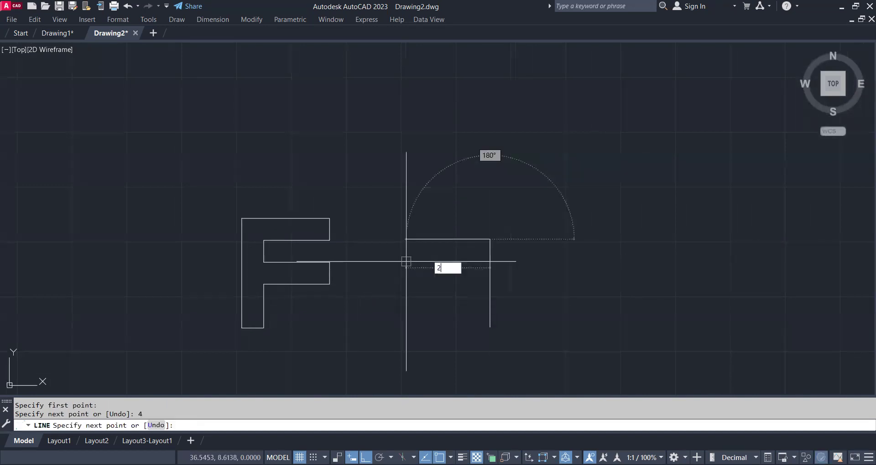
{"action": "key", "text": "Return"}
{"action": "type", "text": "1"}
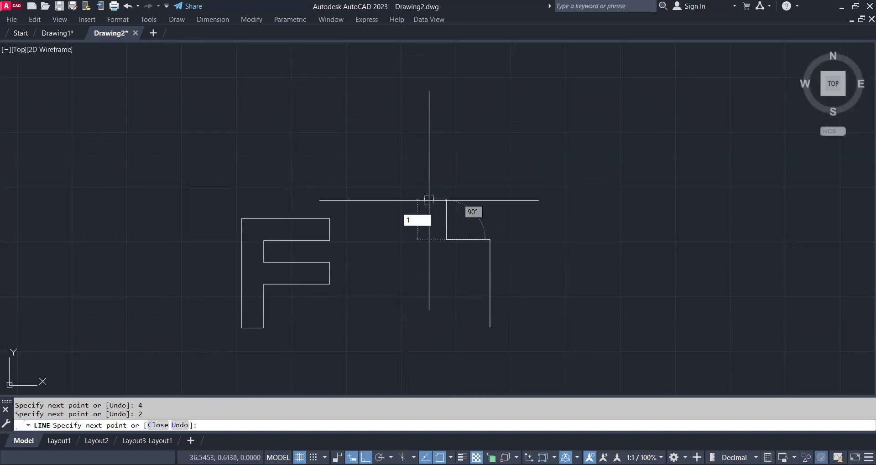
{"action": "key", "text": "Return"}
Step: Complete the T outline with segments 5 units right, 1 down, 2 left and 4 down, finishing with the Close option
{"action": "type", "text": "5"}
{"action": "key", "text": "Return"}
{"action": "type", "text": "1"}
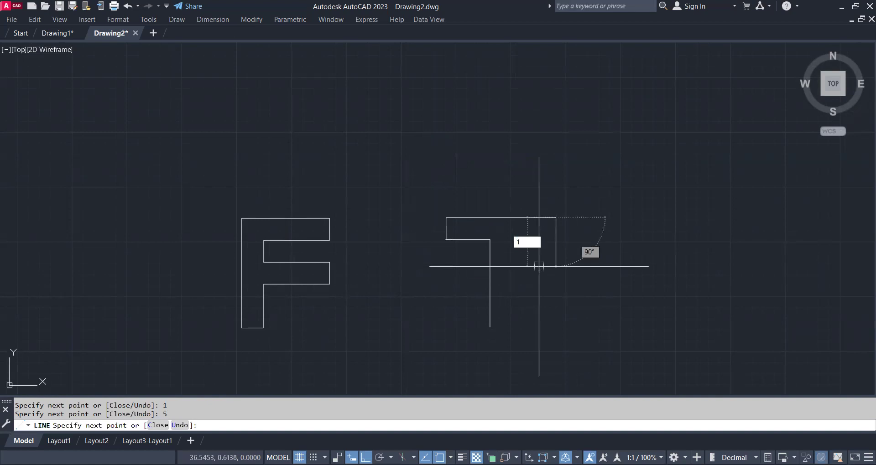
{"action": "key", "text": "Return"}
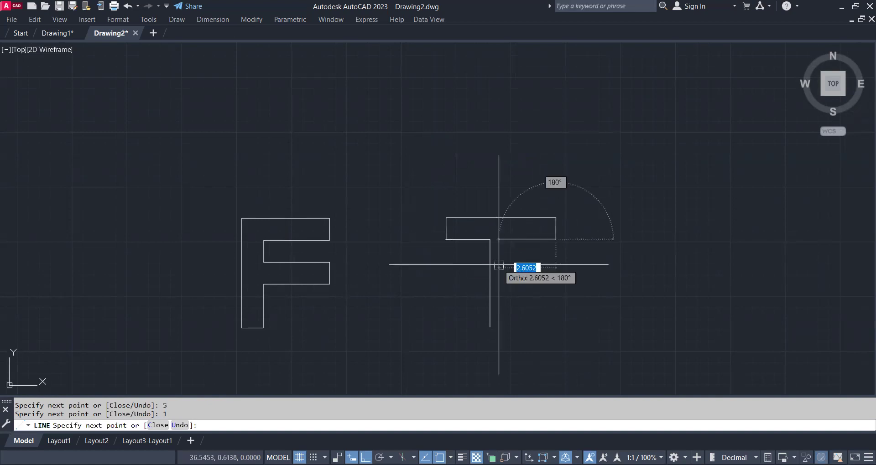
{"action": "type", "text": "2"}
{"action": "key", "text": "Return"}
{"action": "type", "text": "4"}
{"action": "key", "text": "Return"}
{"action": "type", "text": "C"}
{"action": "key", "text": "Return"}
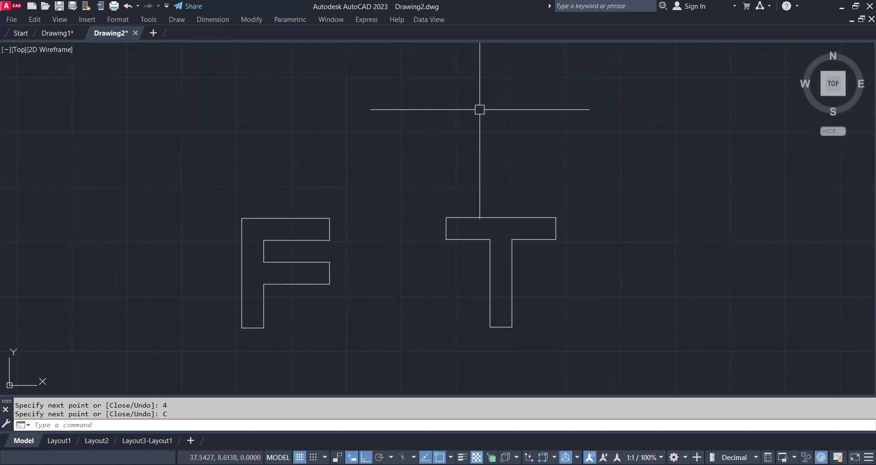
Step: Erase the F and T outlines together with a crossing selection
{"action": "middle_click_drag", "start_coordinate": [562, 220], "coordinate": [545, 176]}
{"action": "left_click", "coordinate": [561, 147]}
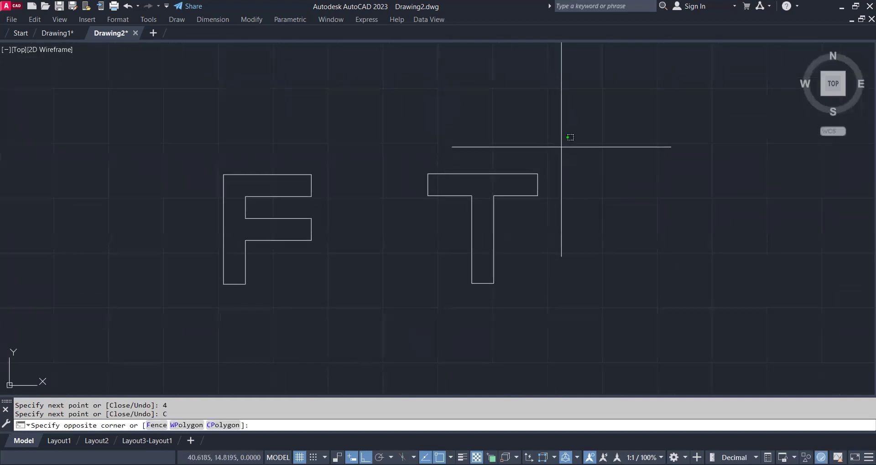
{"action": "left_click", "coordinate": [177, 320]}
{"action": "key", "text": "Delete"}
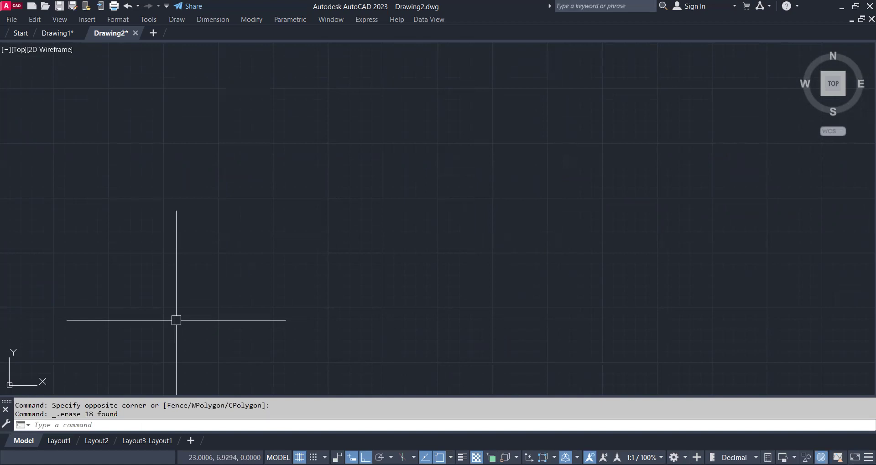
Step: Set the current object color to red with the COLOR command
{"action": "type", "text": "COL"}
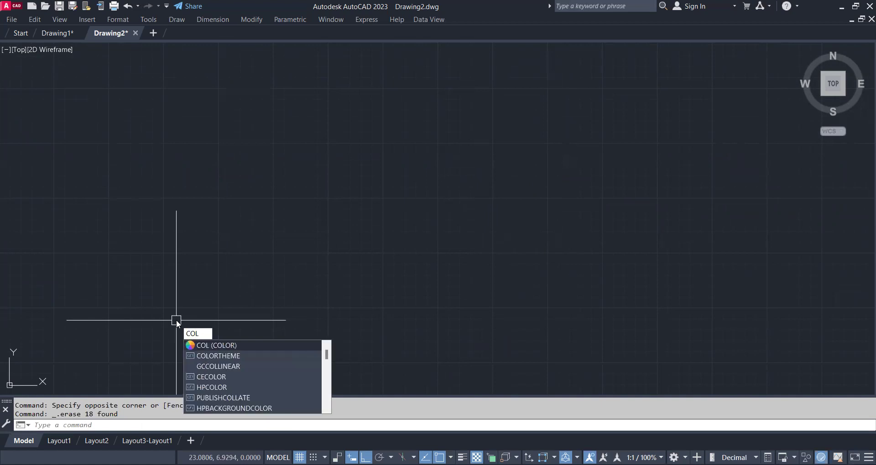
{"action": "key", "text": "Return"}
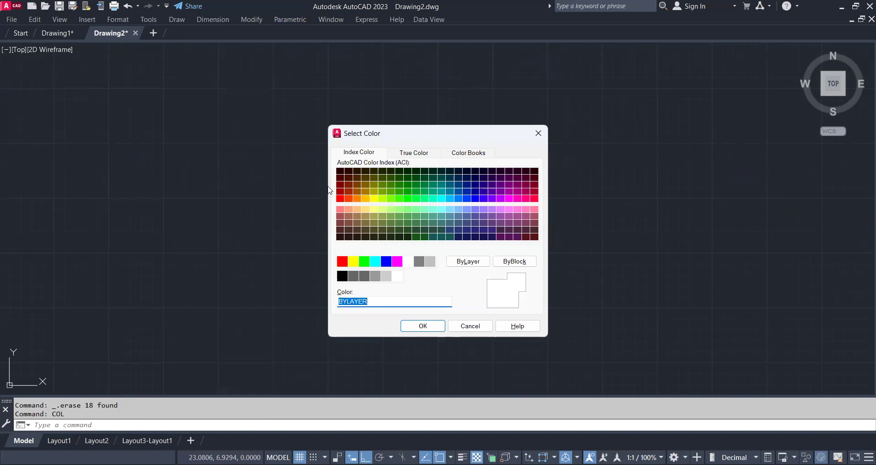
{"action": "left_click", "coordinate": [343, 261]}
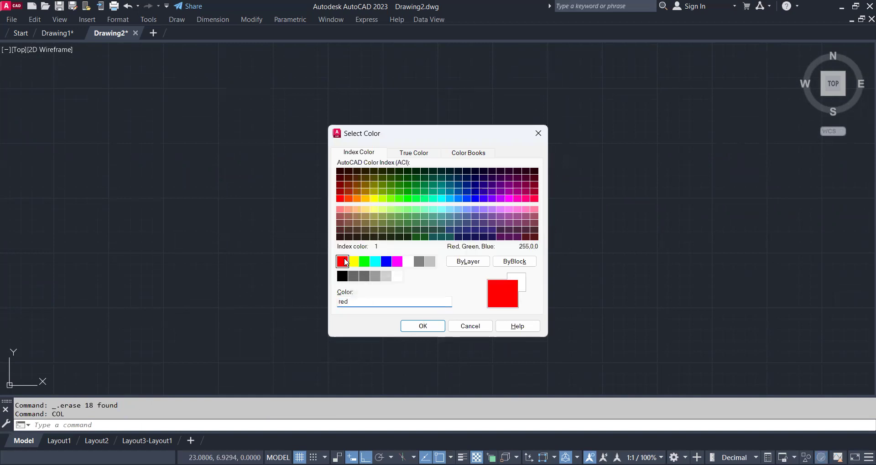
{"action": "left_click", "coordinate": [433, 329]}
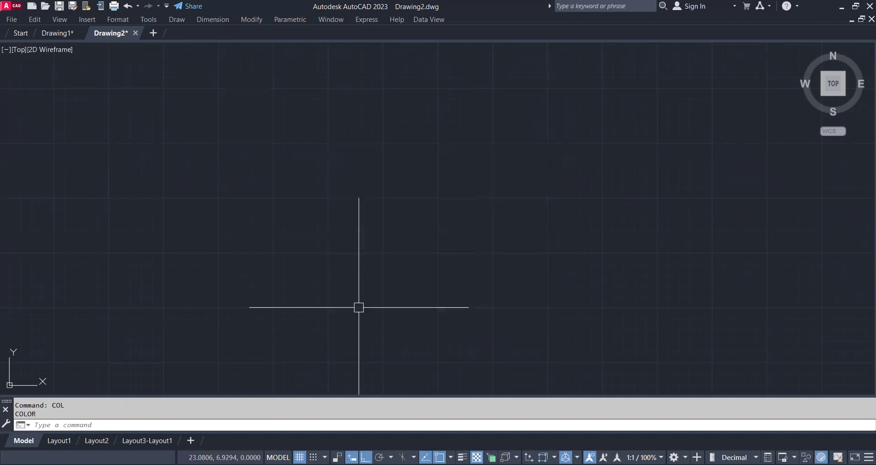
Step: Draw a square with 10-unit sides from orthogonal line segments, finishing it with the Close option
{"action": "type", "text": "l"}
{"action": "key", "text": "Return"}
{"action": "left_click", "coordinate": [363, 318]}
{"action": "type", "text": "10"}
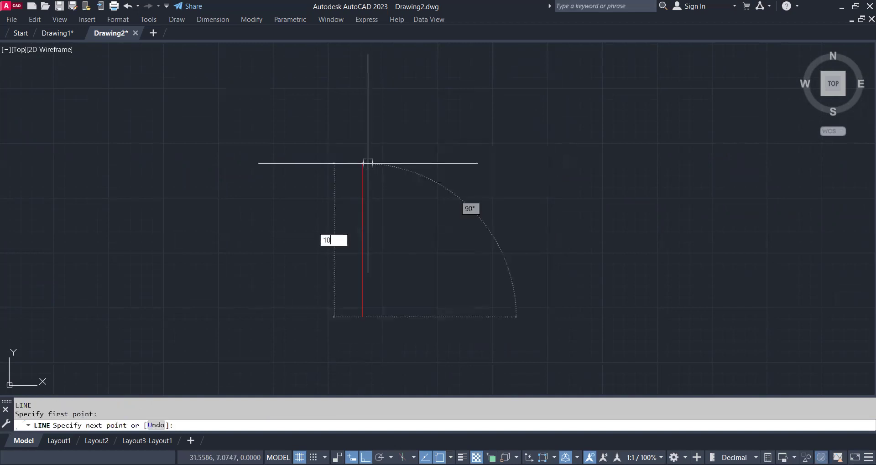
{"action": "key", "text": "Return"}
{"action": "type", "text": "10"}
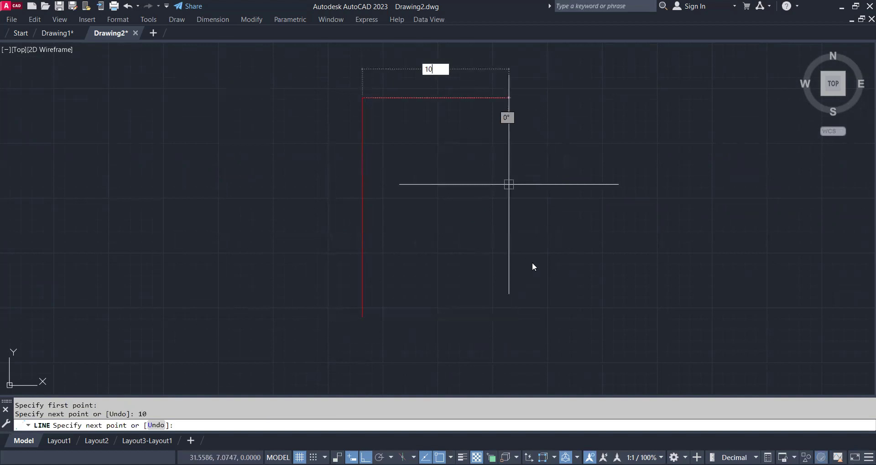
{"action": "key", "text": "Return"}
{"action": "type", "text": "10"}
{"action": "key", "text": "Return"}
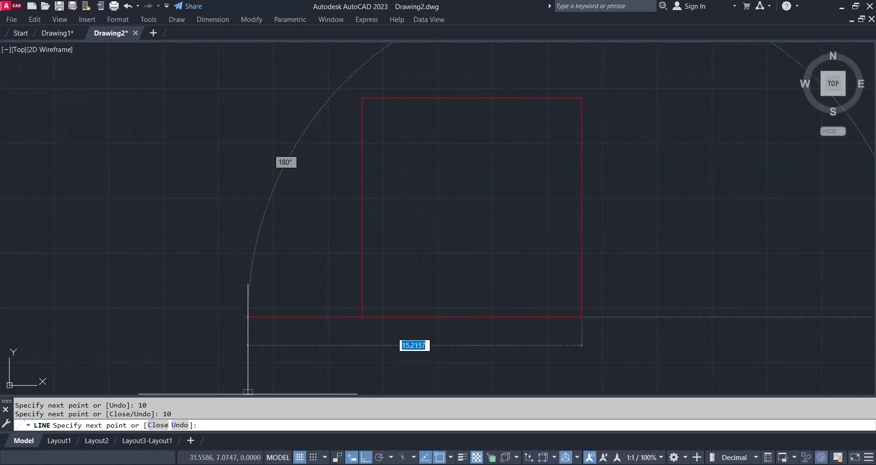
{"action": "type", "text": "C"}
{"action": "key", "text": "Return"}
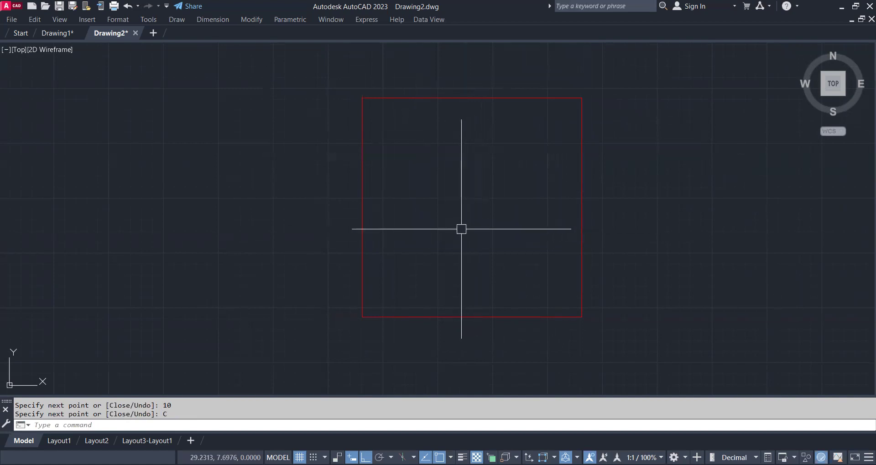
Step: Draw a rectangle 5 units high and 10 units wide with orthogonal lines to the right of the square, closing it with Close
{"action": "middle_click_drag", "start_coordinate": [489, 228], "coordinate": [256, 213]}
{"action": "middle_click_drag", "start_coordinate": [588, 227], "coordinate": [503, 233]}
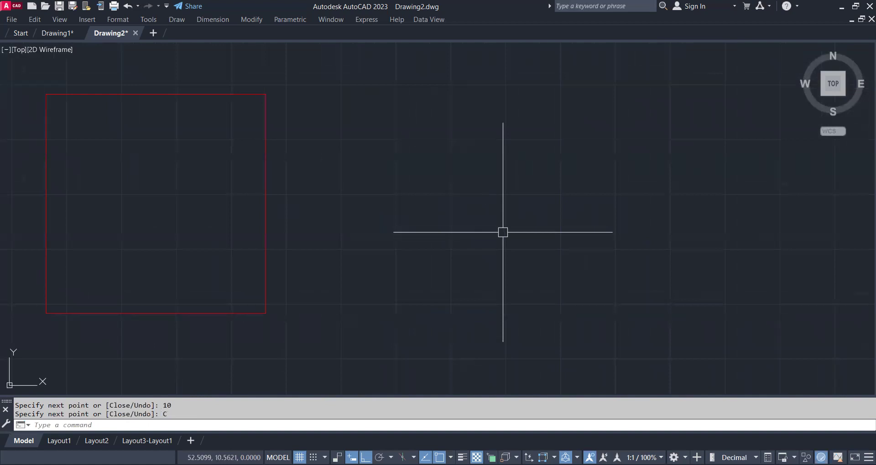
{"action": "type", "text": "l"}
{"action": "key", "text": "Return"}
{"action": "left_click", "coordinate": [491, 269]}
{"action": "type", "text": "5"}
{"action": "key", "text": "Return"}
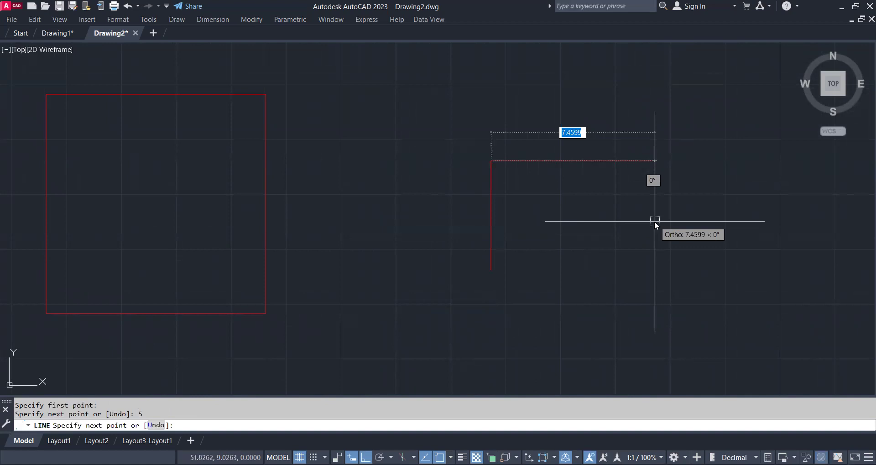
{"action": "type", "text": "10"}
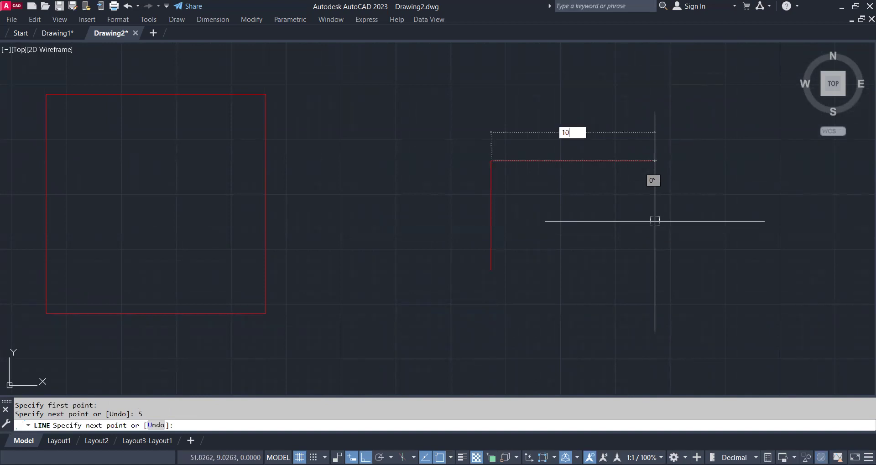
{"action": "key", "text": "Return"}
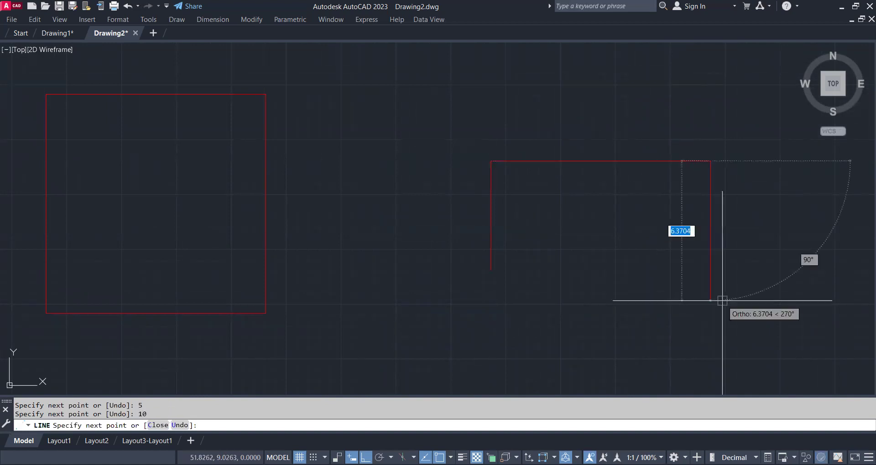
{"action": "type", "text": "5"}
{"action": "key", "text": "Return"}
{"action": "type", "text": "C"}
{"action": "key", "text": "Return"}
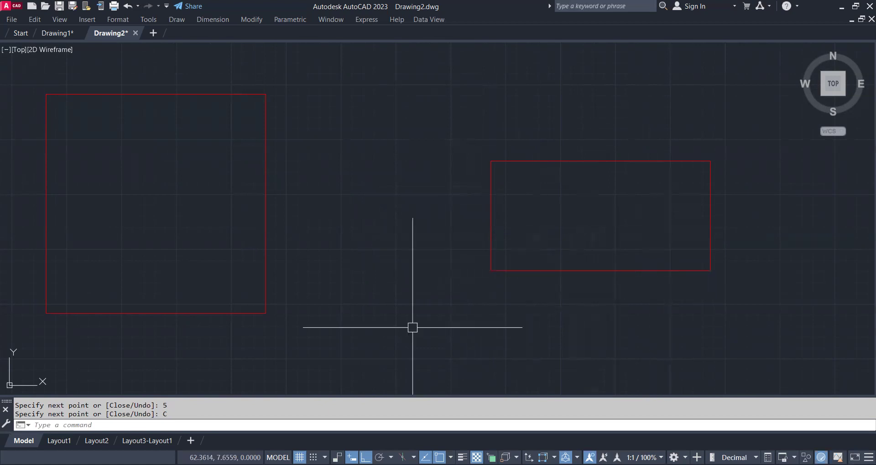
Step: Erase the square and the rectangle together with a crossing selection
{"action": "mouse_move", "coordinate": [500, 274]}
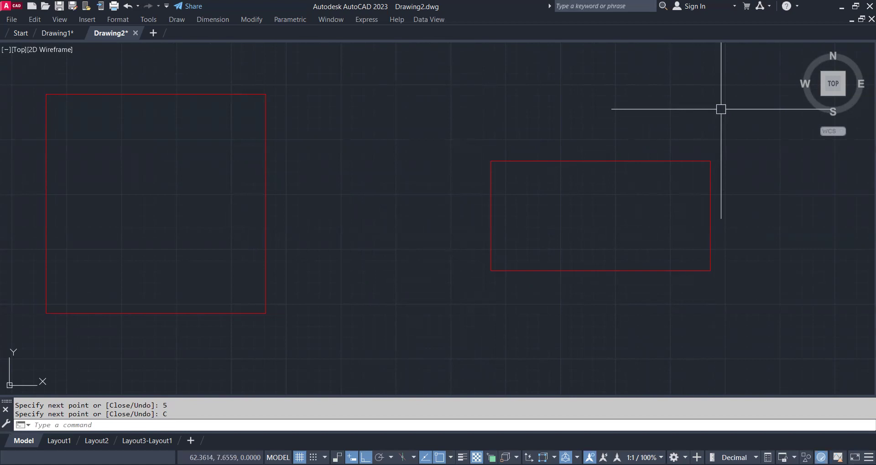
{"action": "scroll", "coordinate": [664, 112], "scroll_direction": "down", "scroll_amount": 2}
{"action": "left_click", "coordinate": [691, 46]}
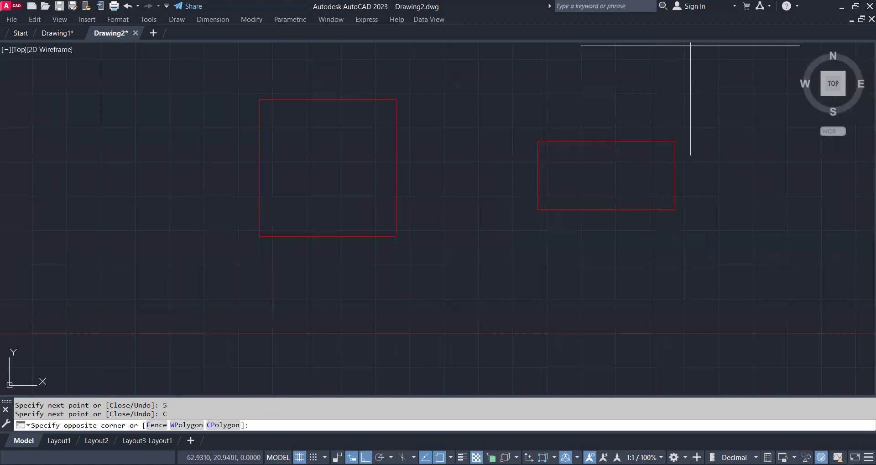
{"action": "left_click", "coordinate": [232, 260]}
{"action": "key", "text": "Delete"}
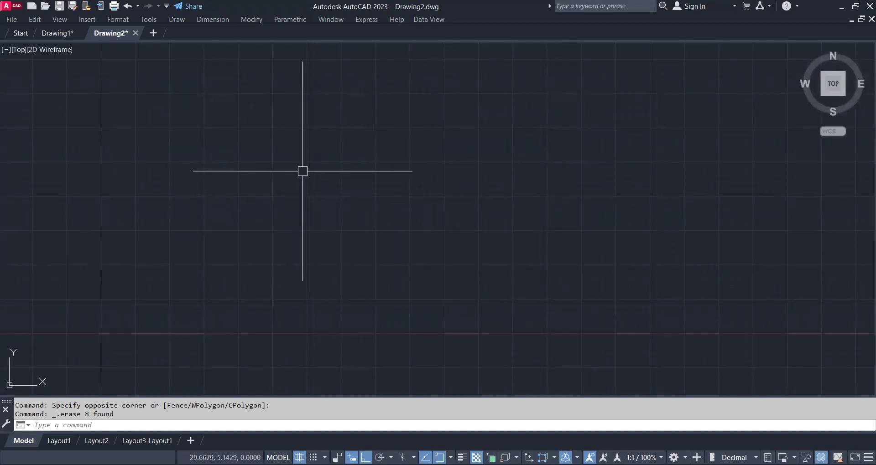
Step: Turn off Ortho mode while starting the Arc command, and draw a three-point arc that is open at its lower side
{"action": "type", "text": "A"}
{"action": "key", "text": "Return"}
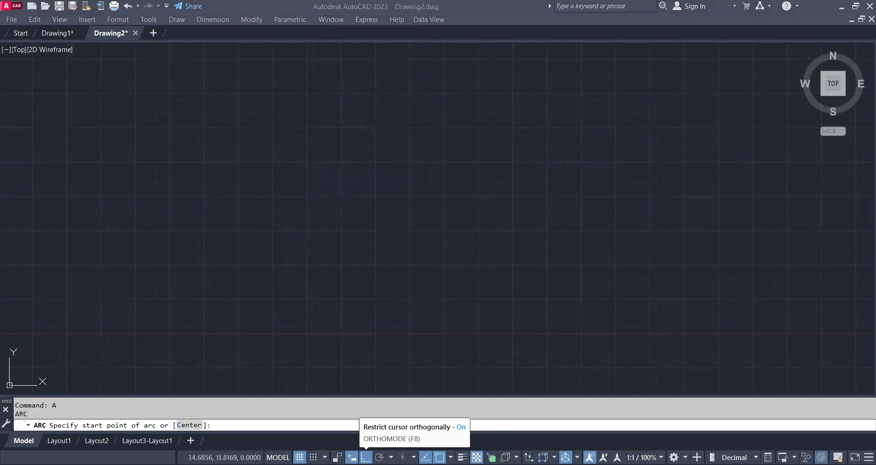
{"action": "left_click", "coordinate": [366, 457]}
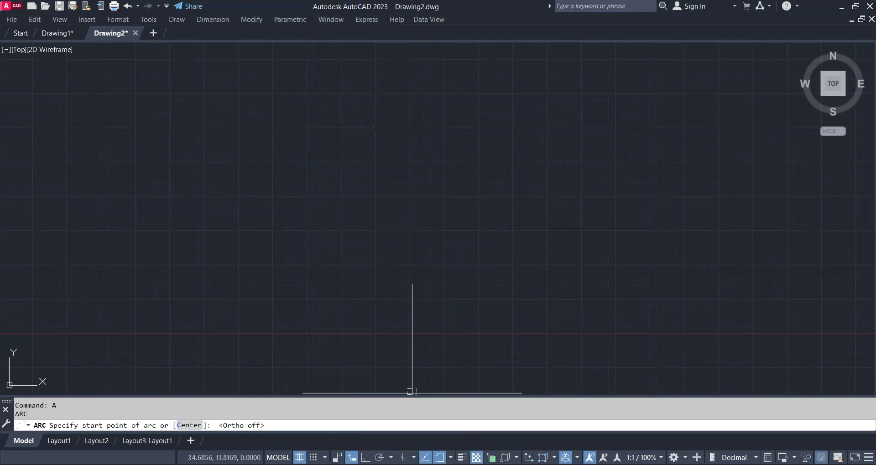
{"action": "left_click", "coordinate": [403, 188]}
{"action": "left_click", "coordinate": [403, 189]}
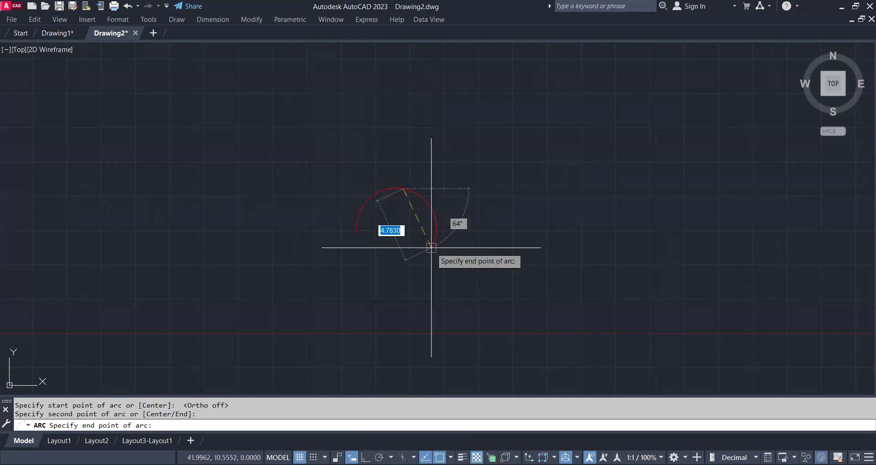
{"action": "left_click", "coordinate": [417, 254]}
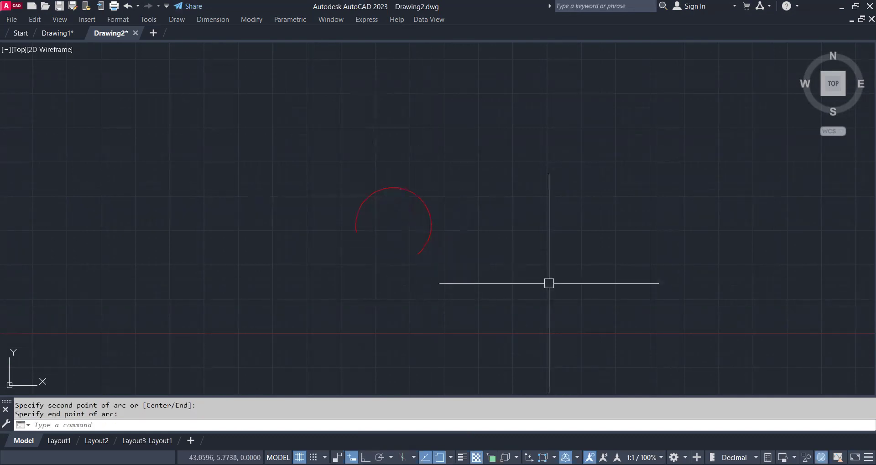
Step: Continue tangentially from the arc's lower right endpoint with further arcs down to a lower loop, forming an S-shaped curve
{"action": "scroll", "coordinate": [314, 223], "scroll_direction": "up", "scroll_amount": 5}
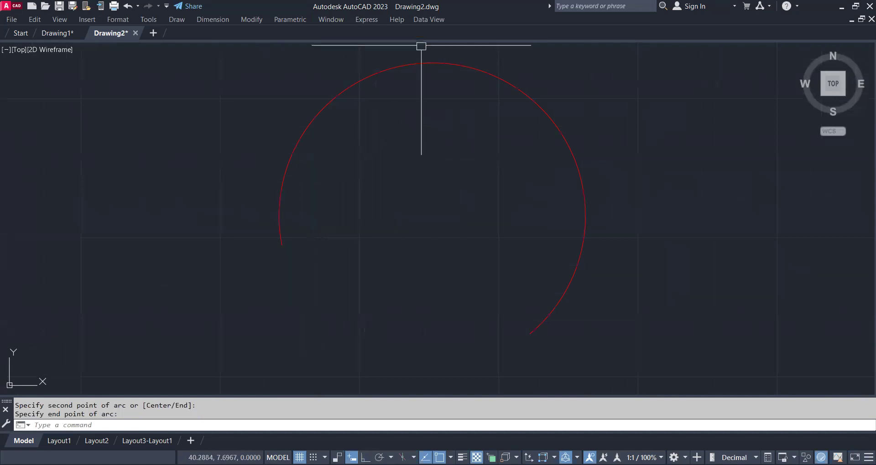
{"action": "middle_click_drag", "start_coordinate": [387, 292], "coordinate": [371, 219]}
{"action": "scroll", "coordinate": [371, 220], "scroll_direction": "down", "scroll_amount": 2}
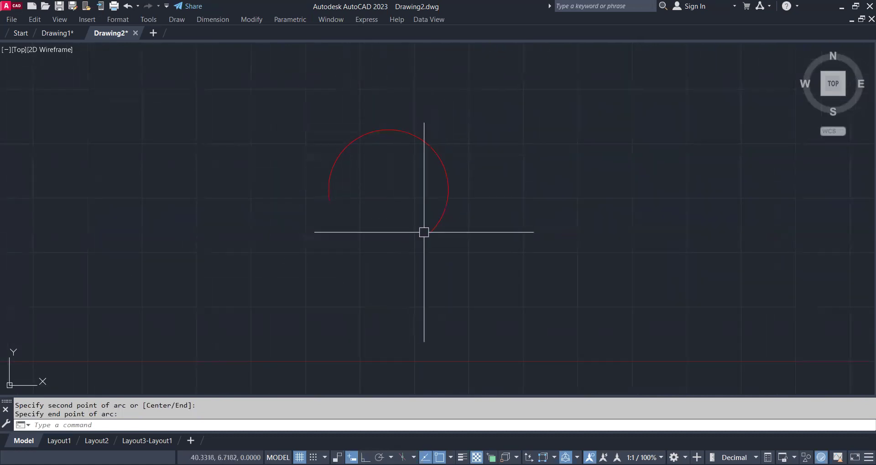
{"action": "scroll", "coordinate": [426, 245], "scroll_direction": "up", "scroll_amount": 2}
{"action": "scroll", "coordinate": [410, 229], "scroll_direction": "down", "scroll_amount": 2}
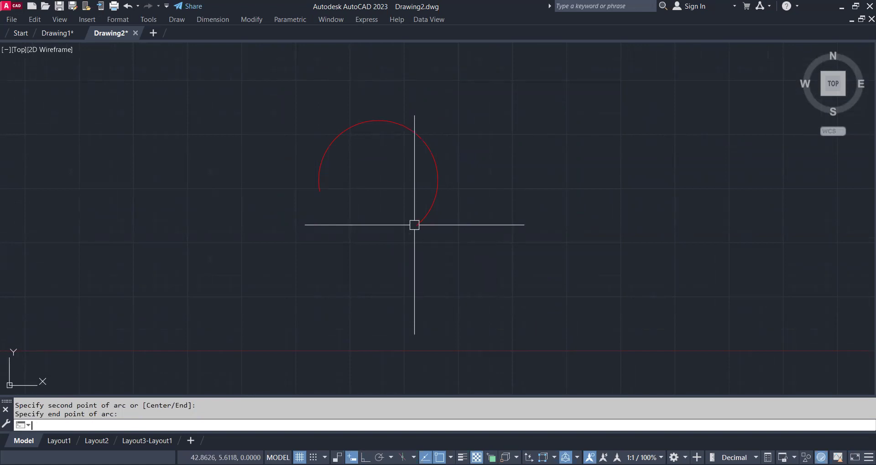
{"action": "key", "text": "Return"}
{"action": "key", "text": "Return"}
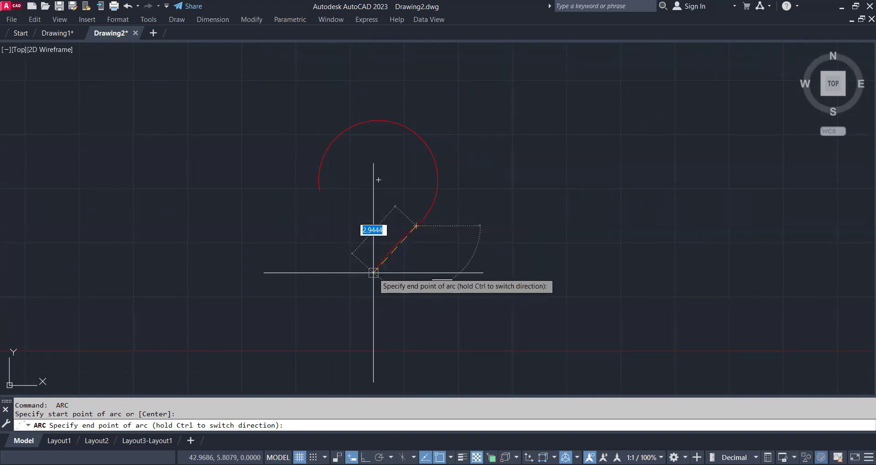
{"action": "left_click", "coordinate": [319, 303]}
{"action": "middle_click_drag", "start_coordinate": [399, 328], "coordinate": [386, 277]}
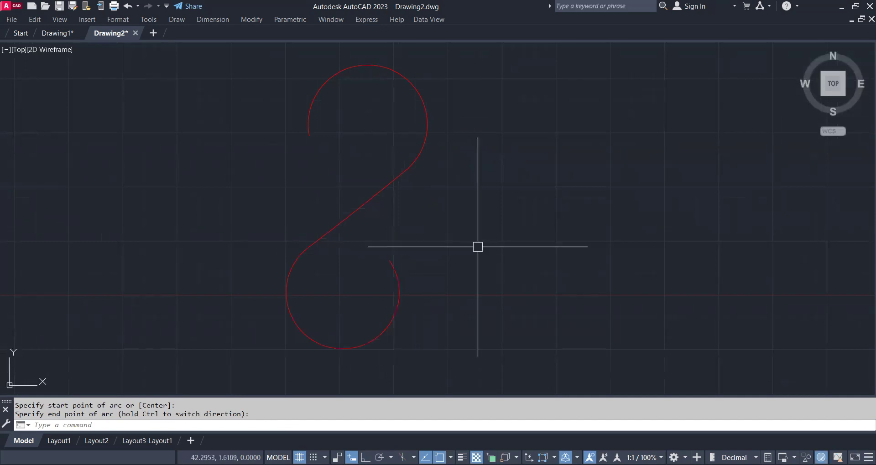
Step: Draw a separate three-point arc, open downward, to the right of the S-shaped curve
{"action": "middle_click_drag", "start_coordinate": [536, 284], "coordinate": [391, 296]}
{"action": "type", "text": "A"}
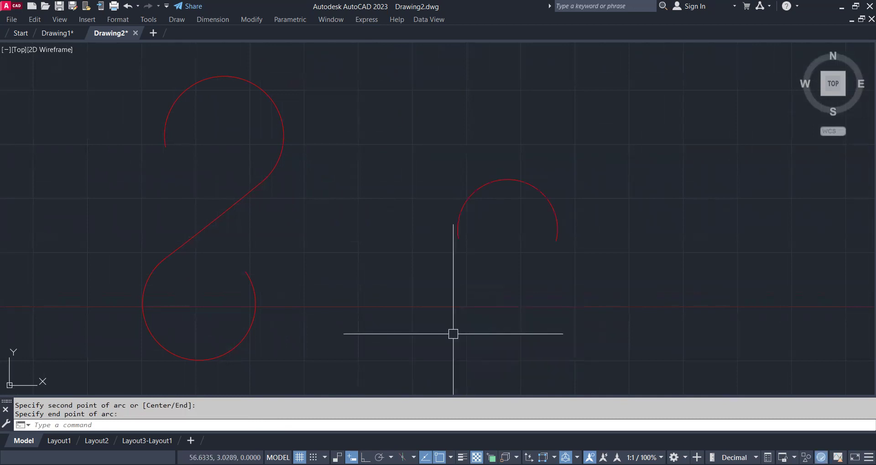
Step: Continue tangentially from the separate arc's lower right endpoint with a straight segment running down and slightly to the left
{"action": "key", "text": "Return"}
{"action": "key", "text": "Return"}
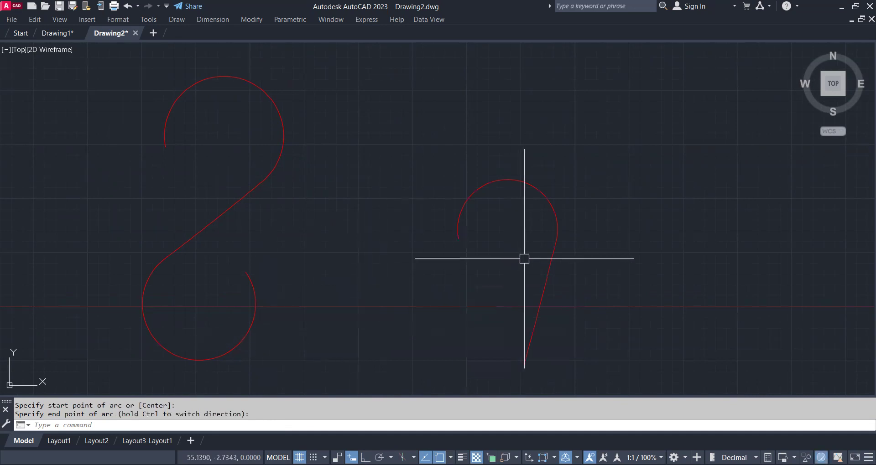
Step: Select the arcs and lines of both curves one at a time to check whether they are separate objects, and clear the selection
{"action": "left_click", "coordinate": [278, 114]}
{"action": "left_click", "coordinate": [227, 211]}
{"action": "left_click", "coordinate": [149, 328]}
{"action": "left_click", "coordinate": [463, 203]}
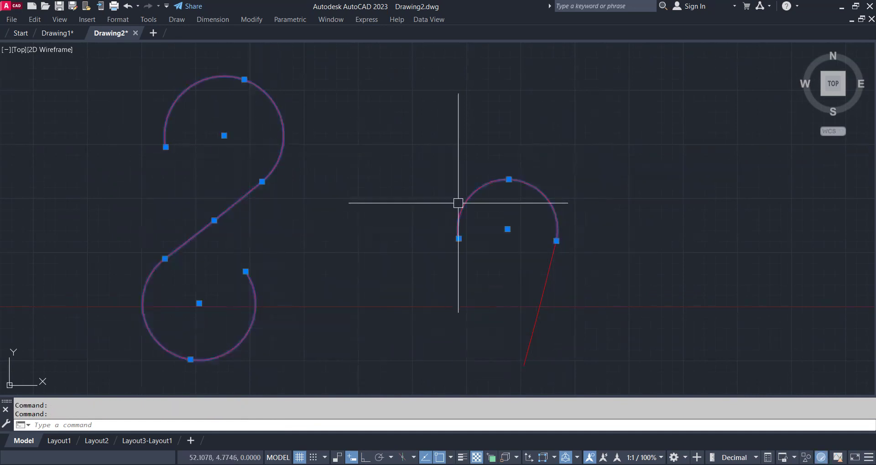
{"action": "left_click", "coordinate": [534, 301]}
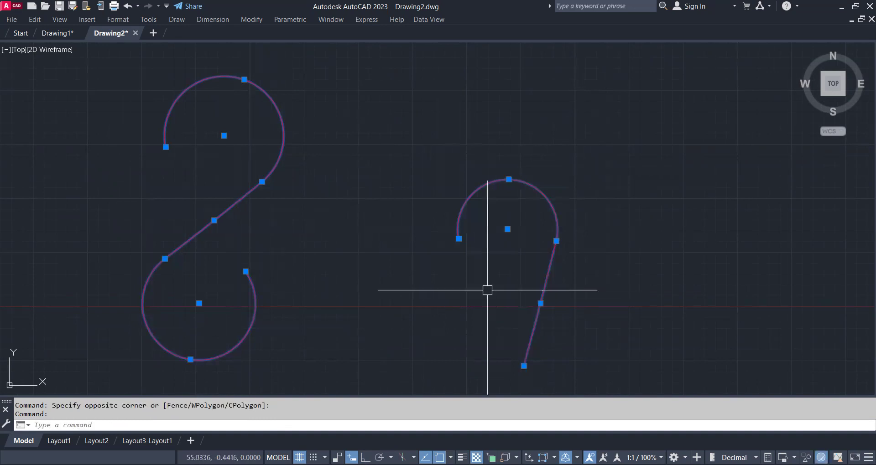
{"action": "key", "text": "Escape"}
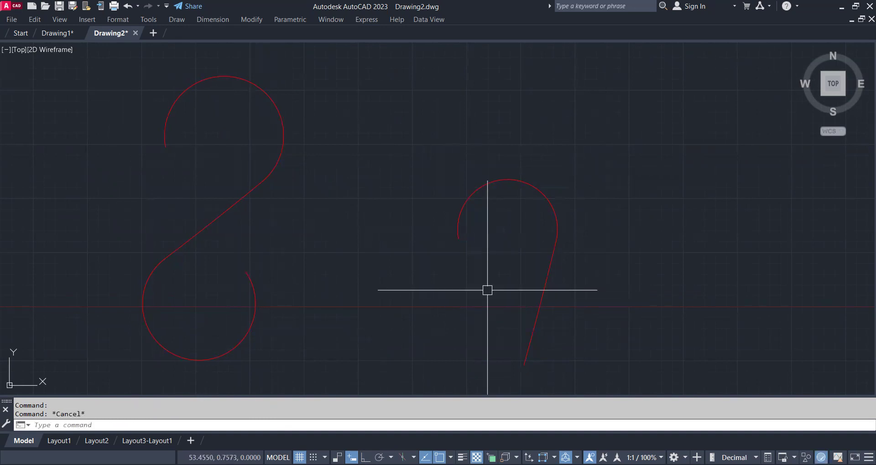
{"action": "left_click", "coordinate": [499, 180]}
{"action": "left_click", "coordinate": [545, 289]}
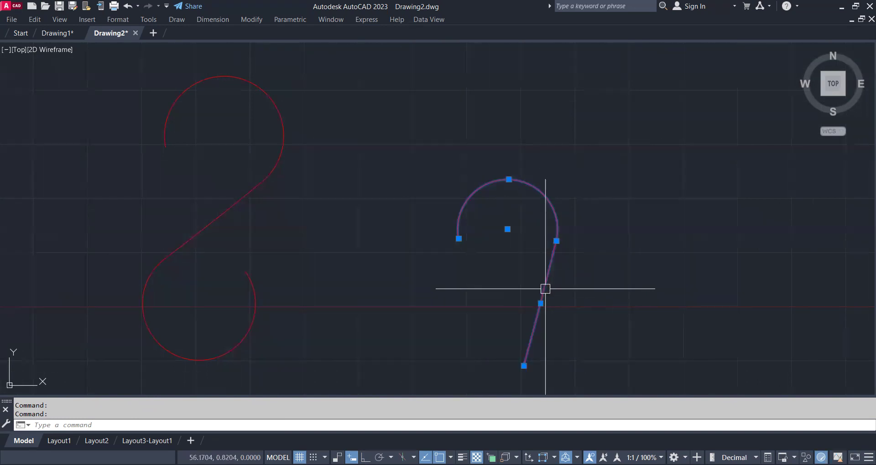
{"action": "left_click", "coordinate": [277, 127]}
{"action": "left_click", "coordinate": [254, 273]}
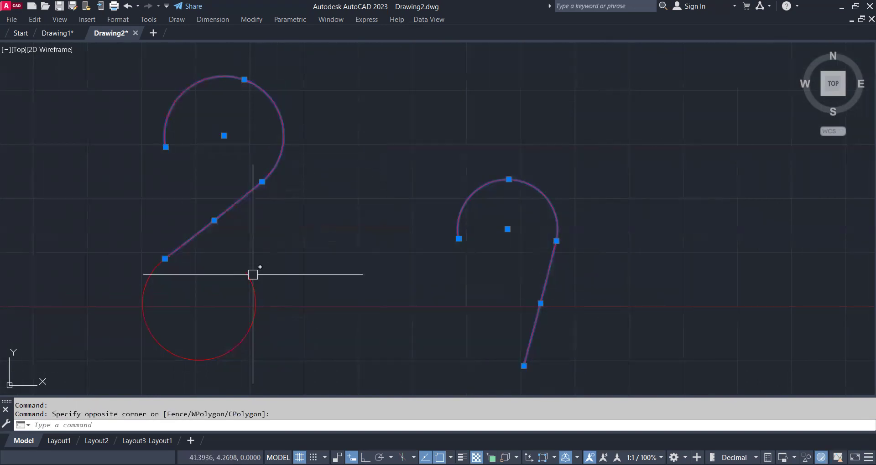
{"action": "key", "text": "Escape"}
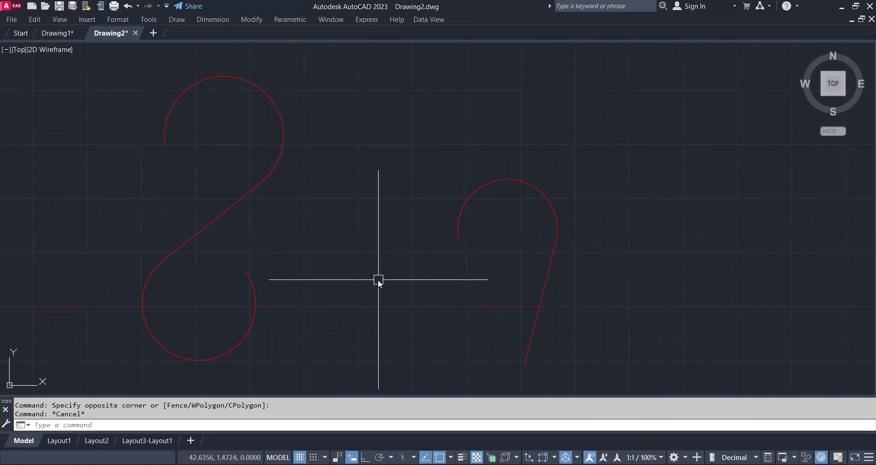
Step: Join the smaller arc and its tangent line into a single polyline
{"action": "type", "text": "J"}
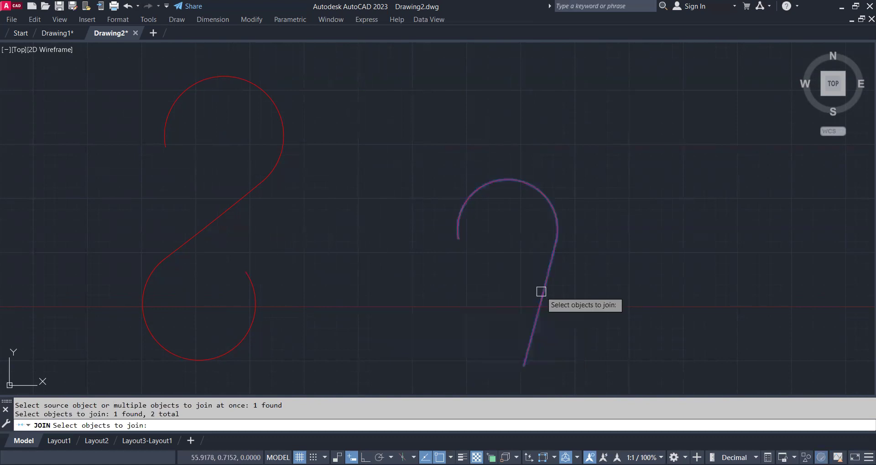
{"action": "key", "text": "Return"}
{"action": "left_click", "coordinate": [541, 292]}
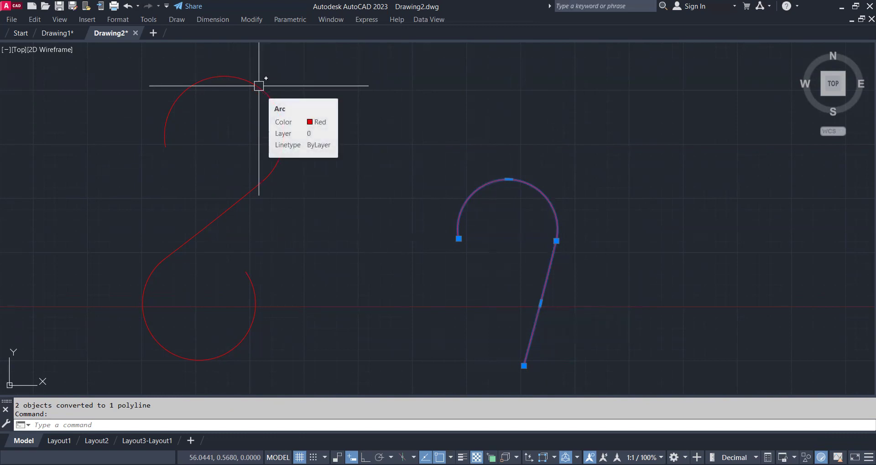
Step: Select the S-shaped curve with a crossing selection and join its two arcs and connecting line into one polyline
{"action": "left_click", "coordinate": [346, 110]}
{"action": "left_click", "coordinate": [167, 321]}
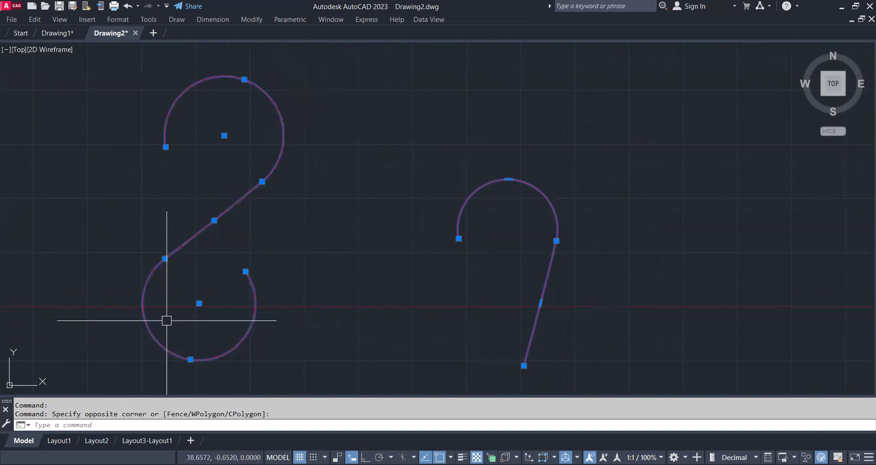
{"action": "type", "text": "j"}
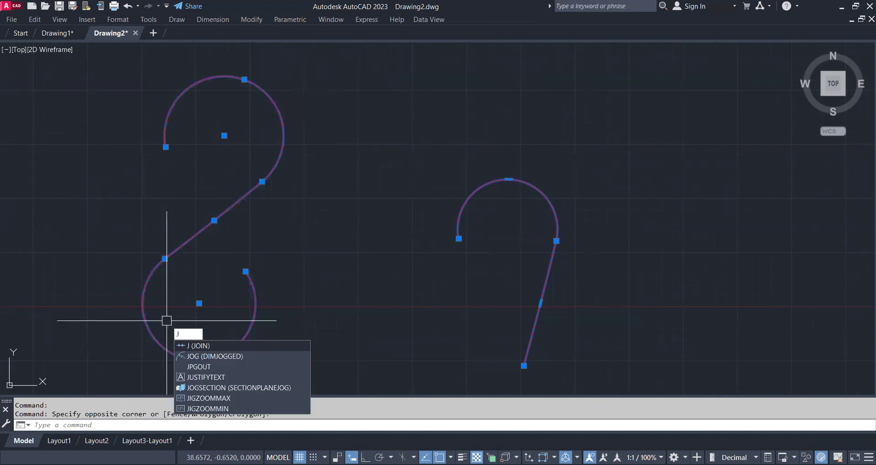
{"action": "key", "text": "Return"}
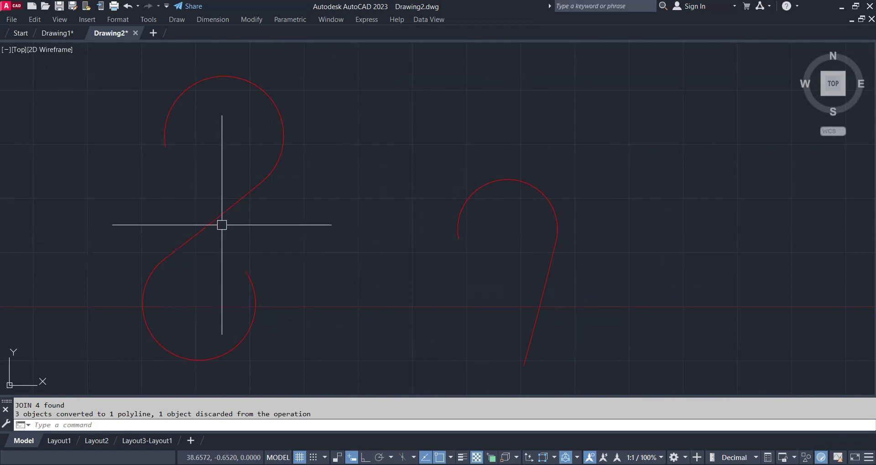
{"action": "key", "text": "Escape"}
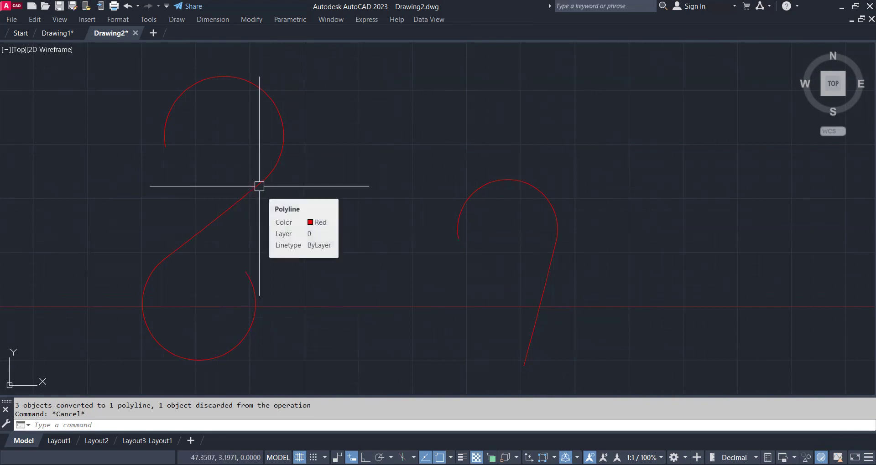
Step: Explode the S-shaped polyline and select its arcs and line individually to check that they are separate
{"action": "type", "text": "X"}
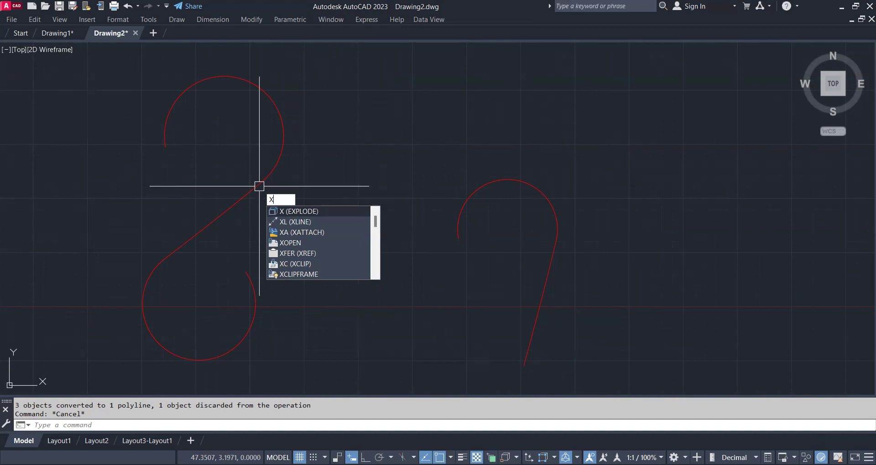
{"action": "key", "text": "Return"}
{"action": "left_click", "coordinate": [268, 178]}
{"action": "key", "text": "Return"}
{"action": "left_click", "coordinate": [277, 146]}
{"action": "left_click", "coordinate": [240, 195]}
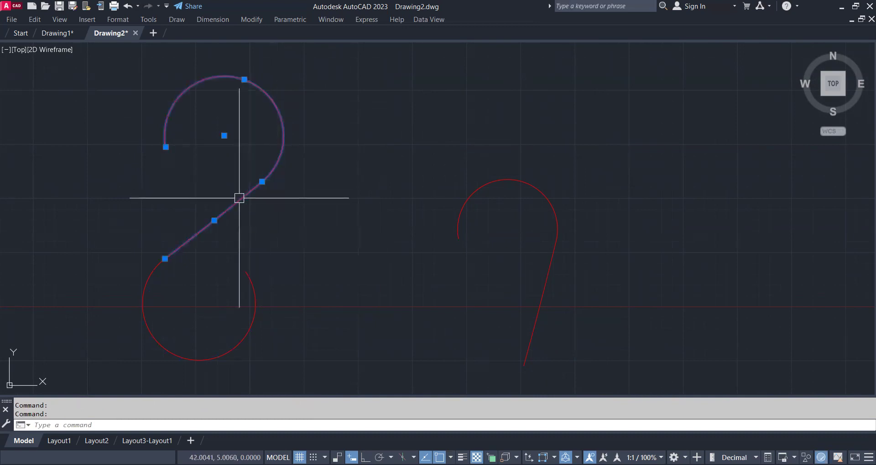
{"action": "left_click", "coordinate": [144, 307]}
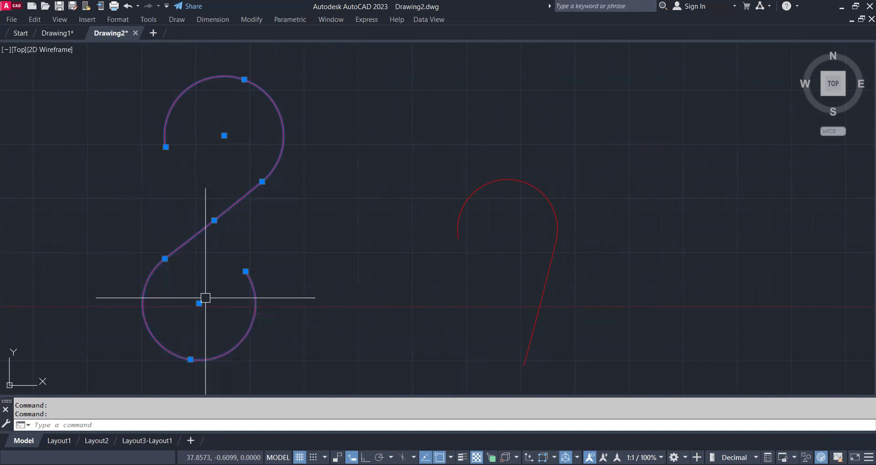
{"action": "key", "text": "Escape"}
Step: Draw a freehand circle with a radius of about 9.32 to the right of the curves, and erase it
{"action": "scroll", "coordinate": [256, 165], "scroll_direction": "down", "scroll_amount": 2}
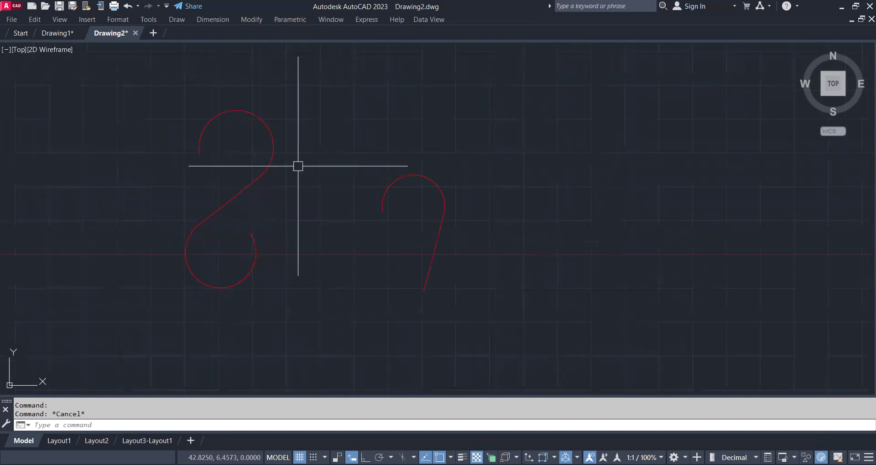
{"action": "mouse_move", "coordinate": [490, 152]}
{"action": "middle_mouse_down"}
{"action": "mouse_move", "coordinate": [454, 160]}
{"action": "mouse_move", "coordinate": [371, 213]}
{"action": "middle_mouse_up"}
{"action": "type", "text": "c"}
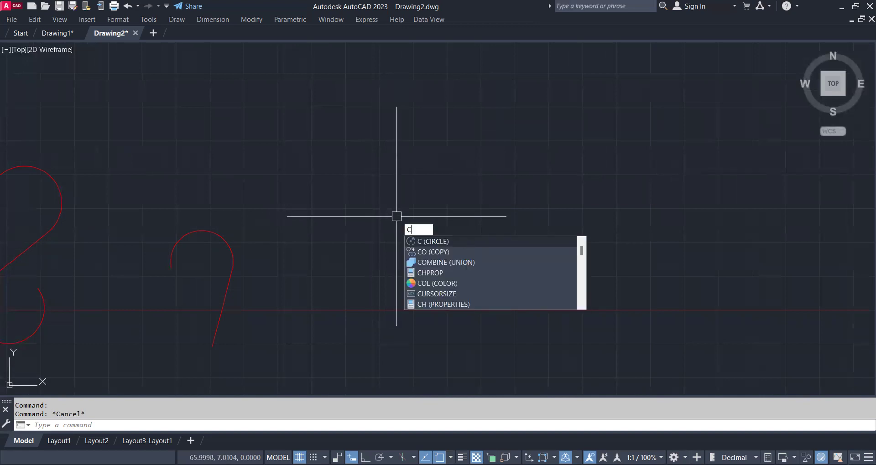
{"action": "key", "text": "Return"}
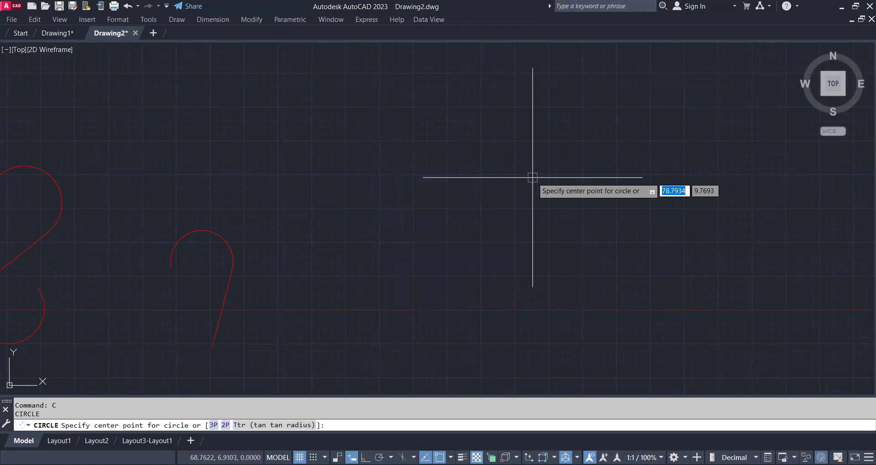
{"action": "left_click", "coordinate": [533, 177]}
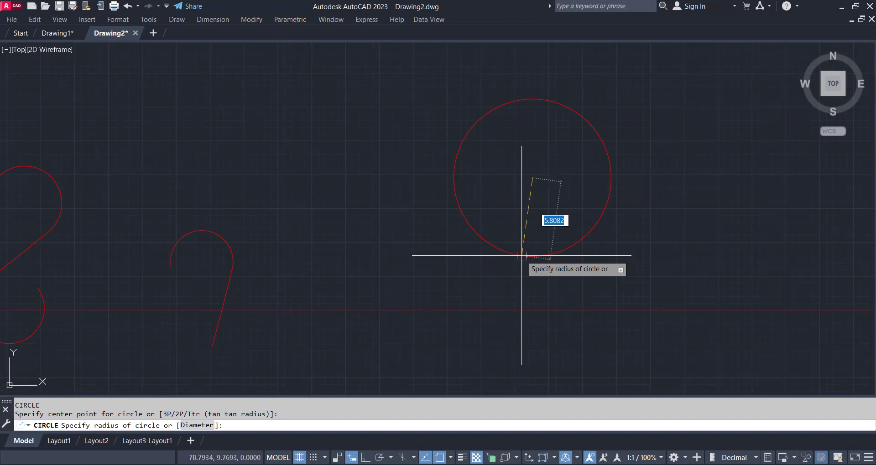
{"action": "left_click", "coordinate": [433, 254]}
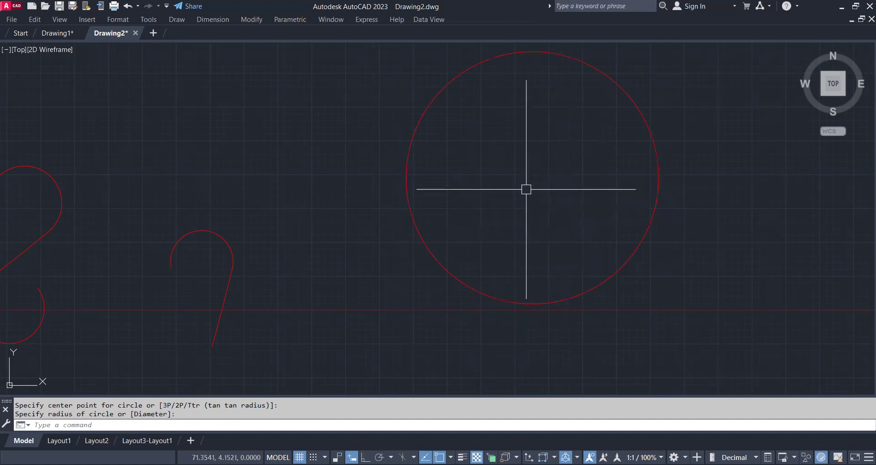
{"action": "left_click", "coordinate": [472, 287]}
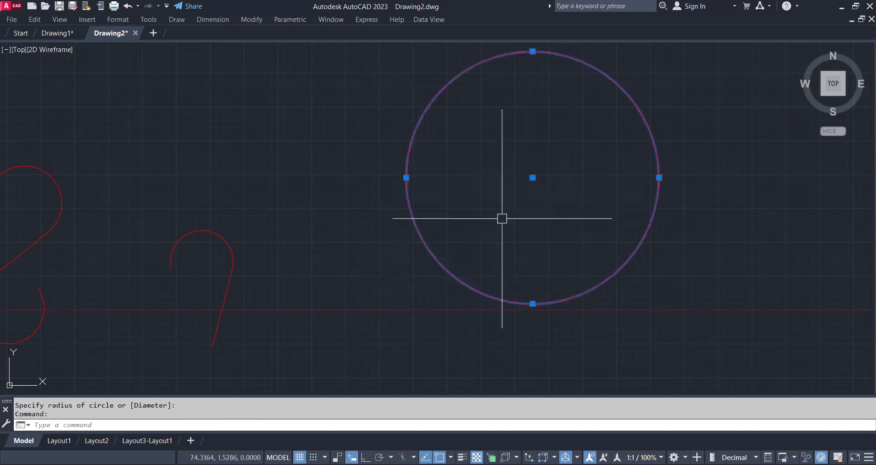
{"action": "key", "text": "Delete"}
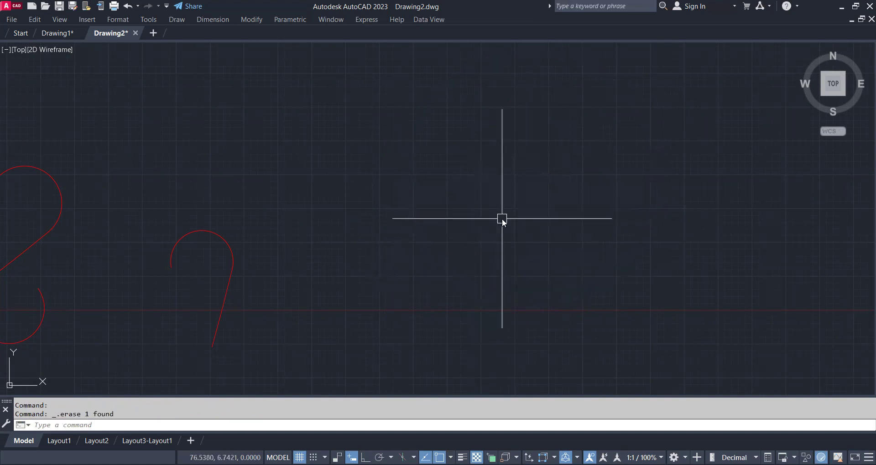
Step: Draw a circle with a radius of exactly 12 in the empty area to the right of the curves
{"action": "type", "text": "c"}
{"action": "key", "text": "Return"}
{"action": "left_click", "coordinate": [505, 171]}
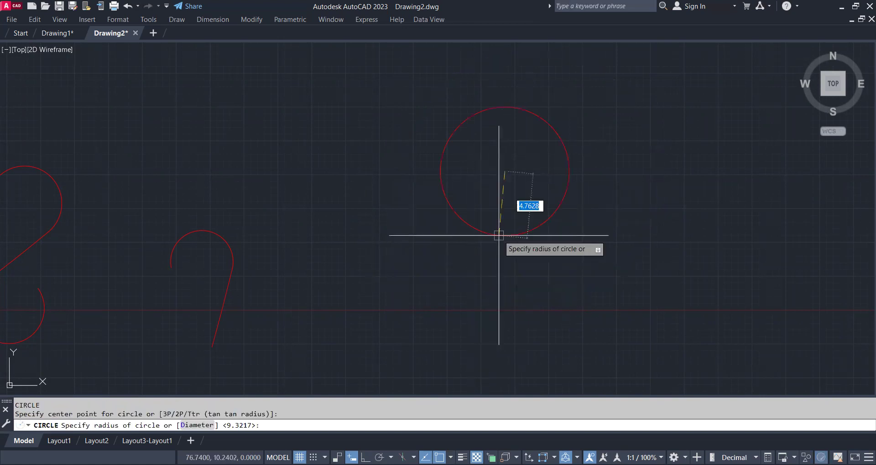
{"action": "type", "text": "12"}
{"action": "key", "text": "Return"}
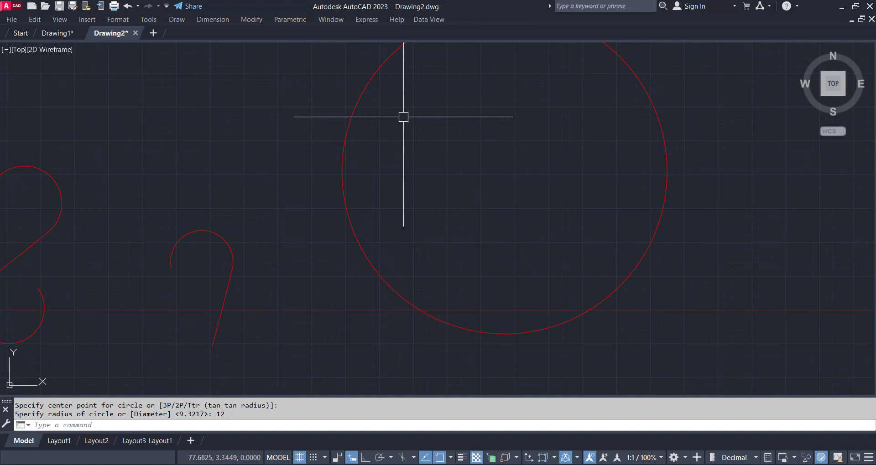
{"action": "scroll", "coordinate": [429, 151], "scroll_direction": "down", "scroll_amount": 2}
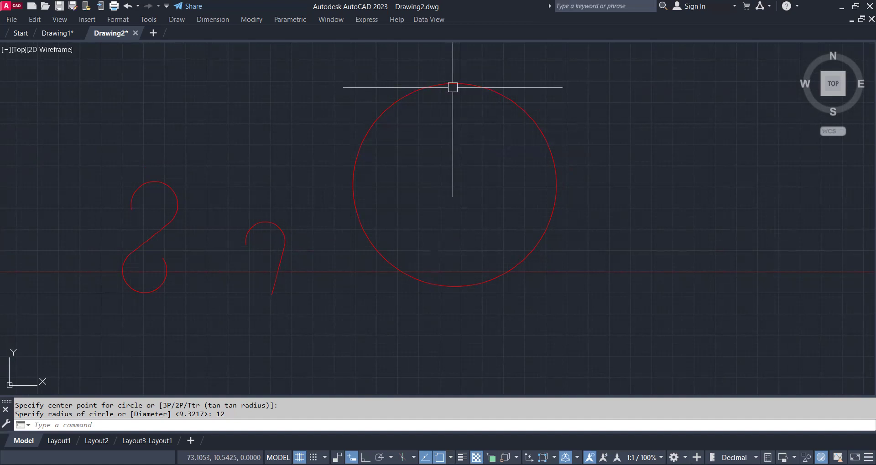
{"action": "type", "text": "L"}
{"action": "key", "text": "Return"}
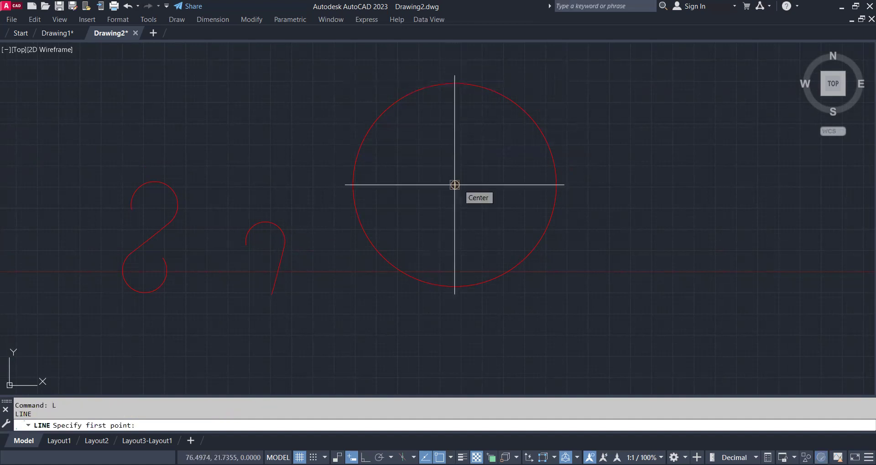
{"action": "key", "text": "Escape"}
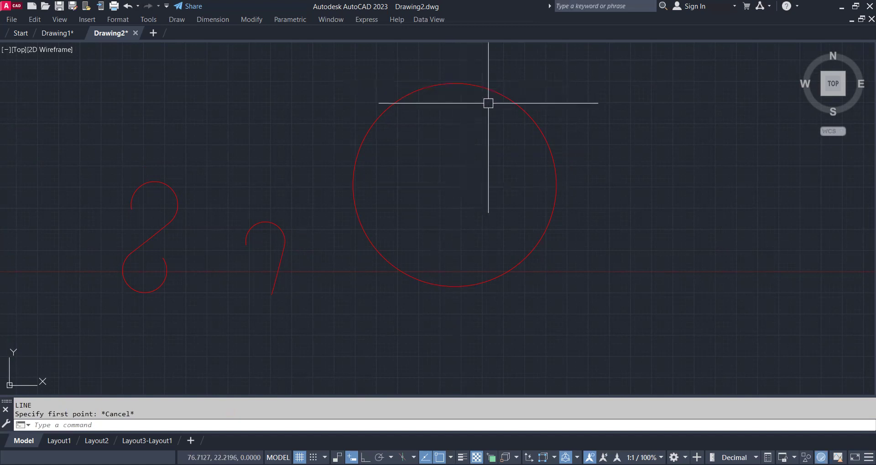
Step: Enable all object snap modes in the drafting settings and apply them
{"action": "type", "text": "OS"}
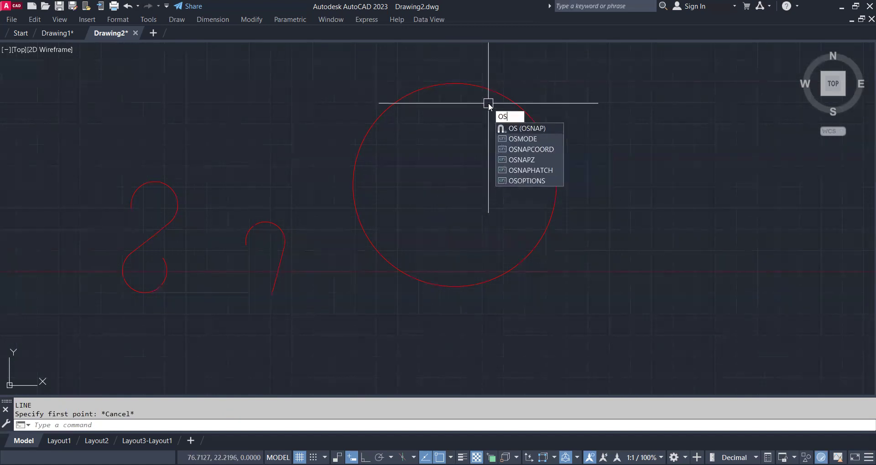
{"action": "left_click", "coordinate": [539, 129]}
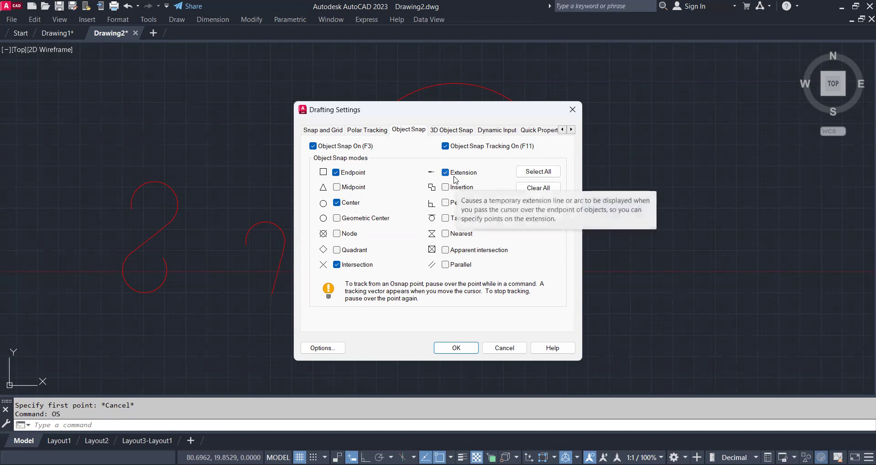
{"action": "left_click", "coordinate": [557, 173]}
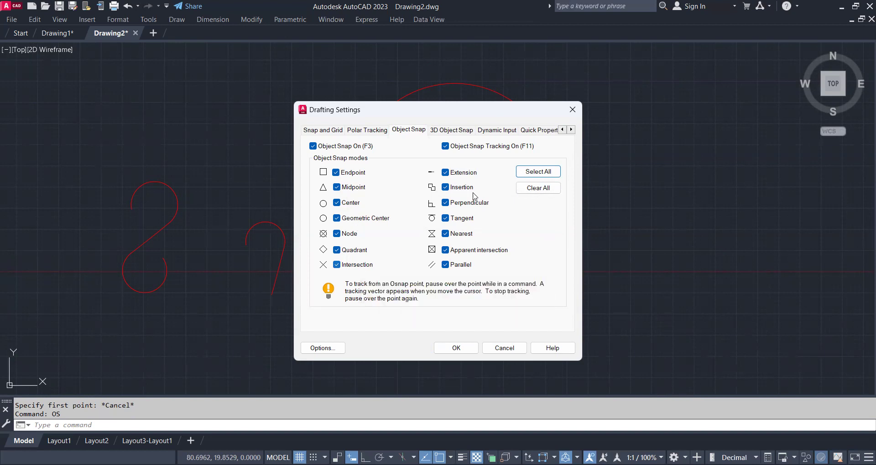
{"action": "left_click", "coordinate": [532, 172]}
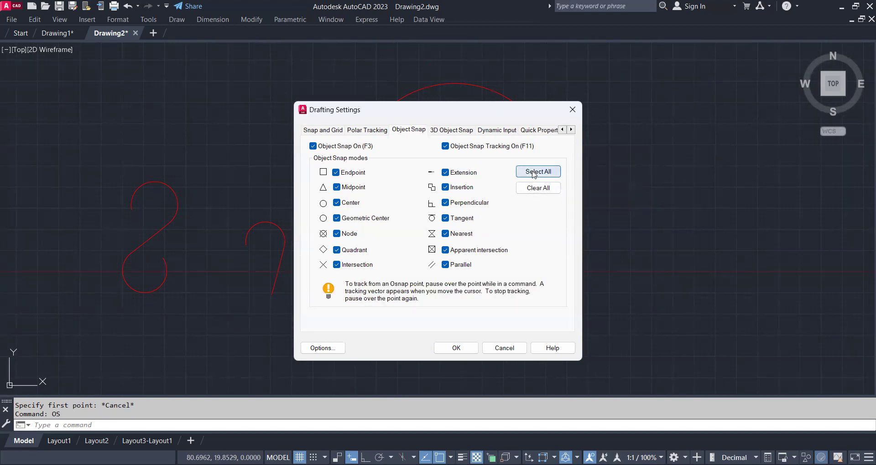
{"action": "left_click", "coordinate": [447, 349]}
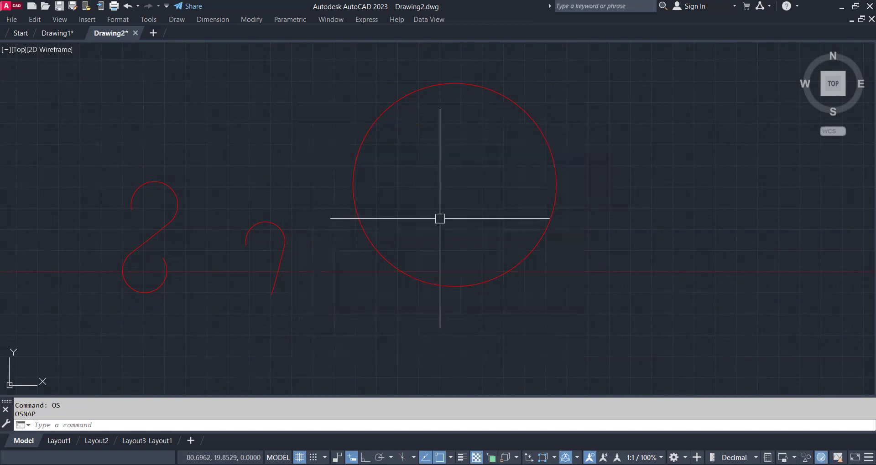
Step: Draw a vertical line from the circle's center up to its top quadrant
{"action": "type", "text": "L"}
{"action": "key", "text": "Return"}
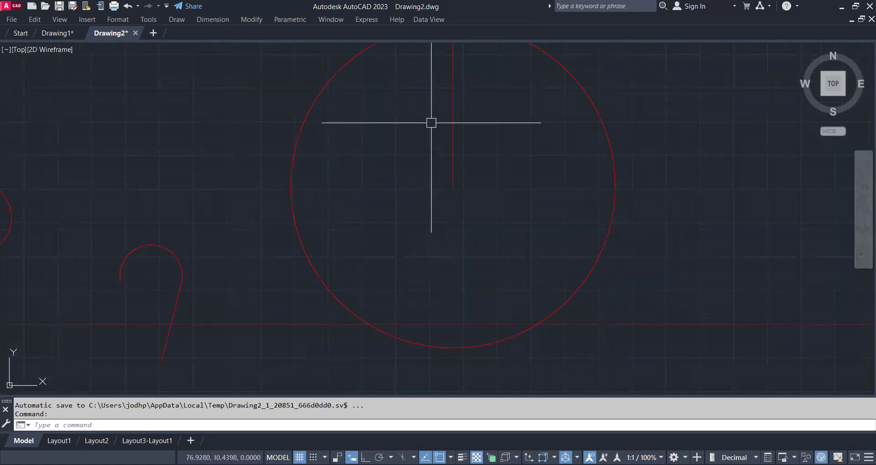
Step: Draw an arc bulging to the left of the vertical line, joining the circle's top quadrant and its center
{"action": "scroll", "coordinate": [435, 150], "scroll_direction": "up", "scroll_amount": 2}
{"action": "type", "text": "A"}
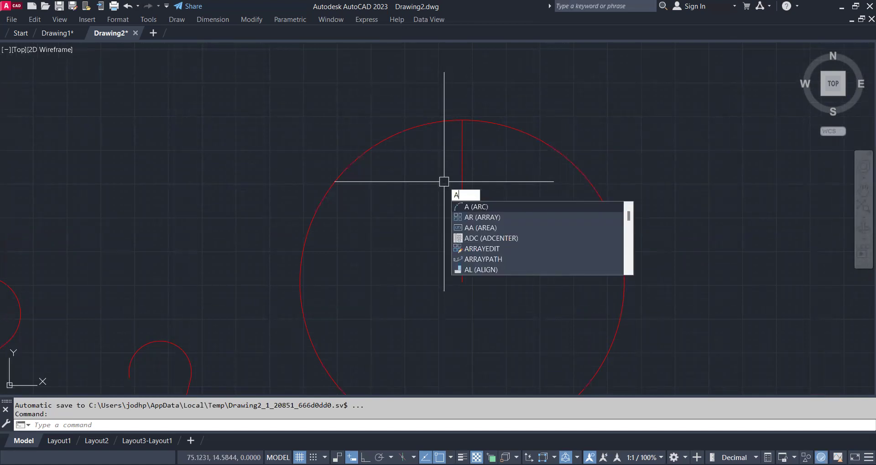
{"action": "key", "text": "Return"}
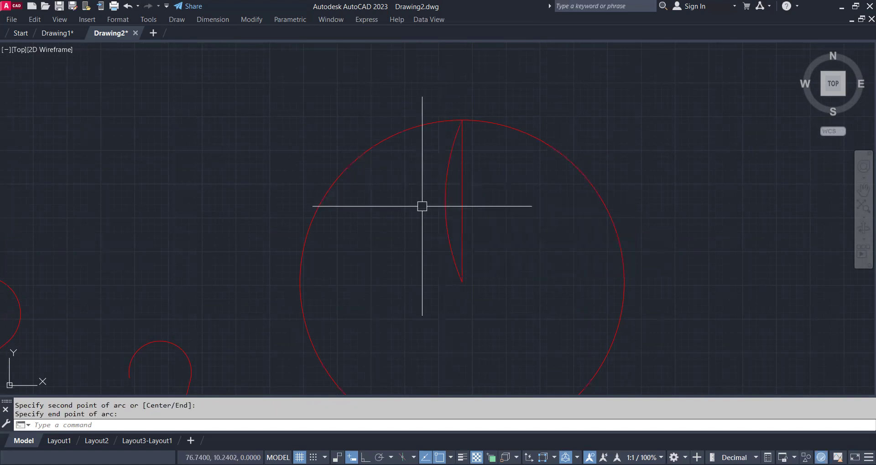
{"action": "left_click", "coordinate": [445, 204]}
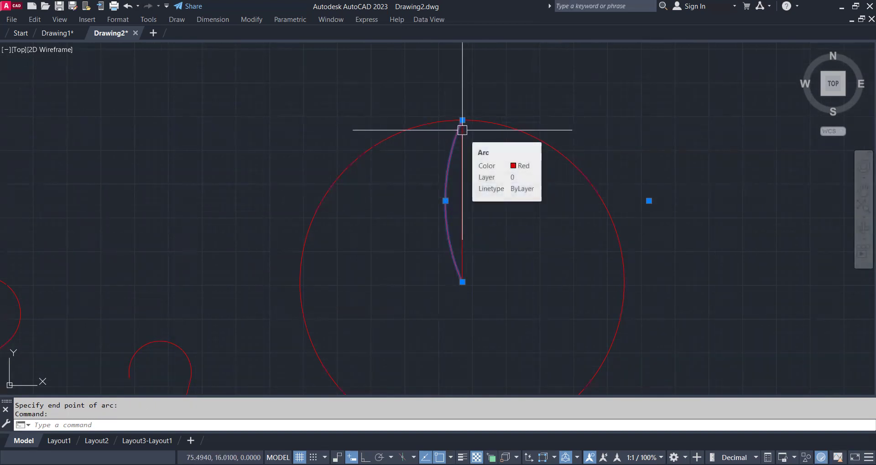
{"action": "key", "text": "Escape"}
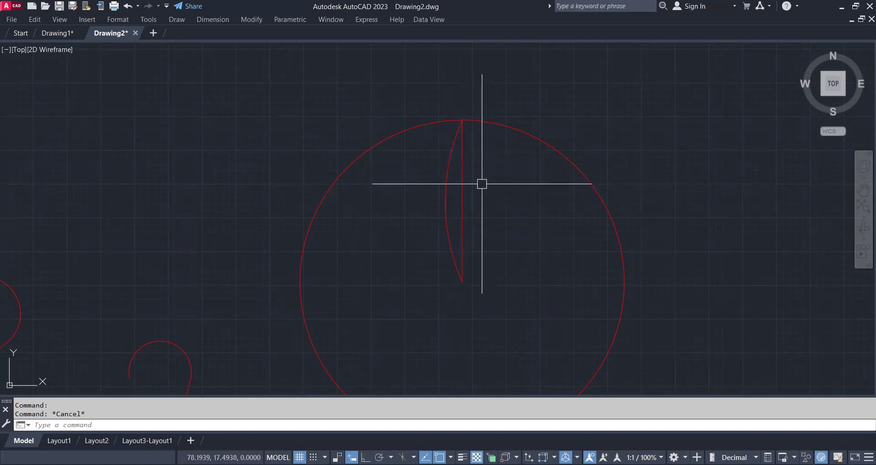
Step: Mirror the arc across the vertical line, keeping the source arc, to form a leaf shape
{"action": "type", "text": "MI"}
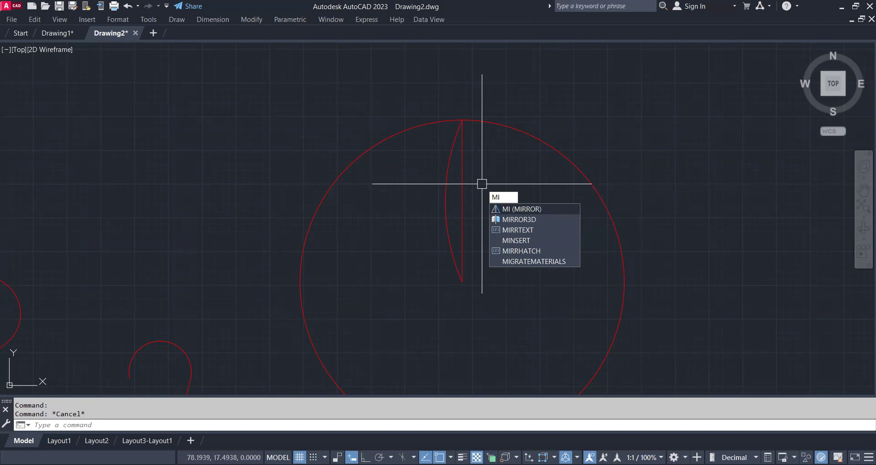
{"action": "key", "text": "Return"}
{"action": "left_click", "coordinate": [447, 171]}
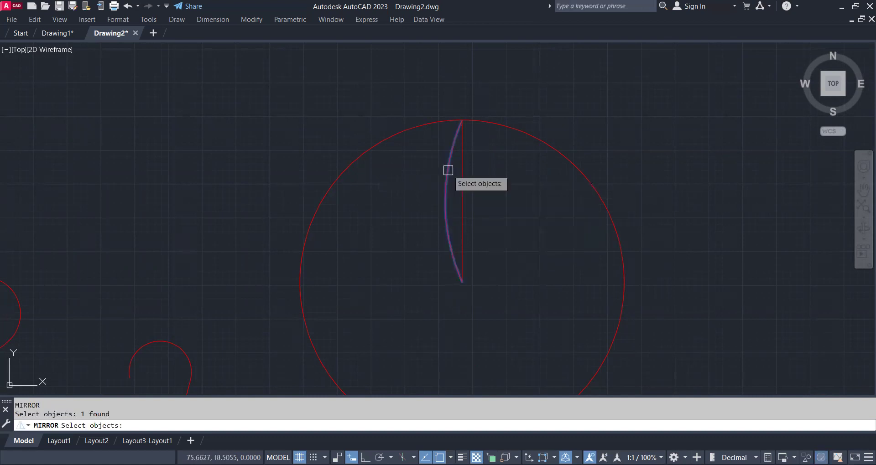
{"action": "key", "text": "Return"}
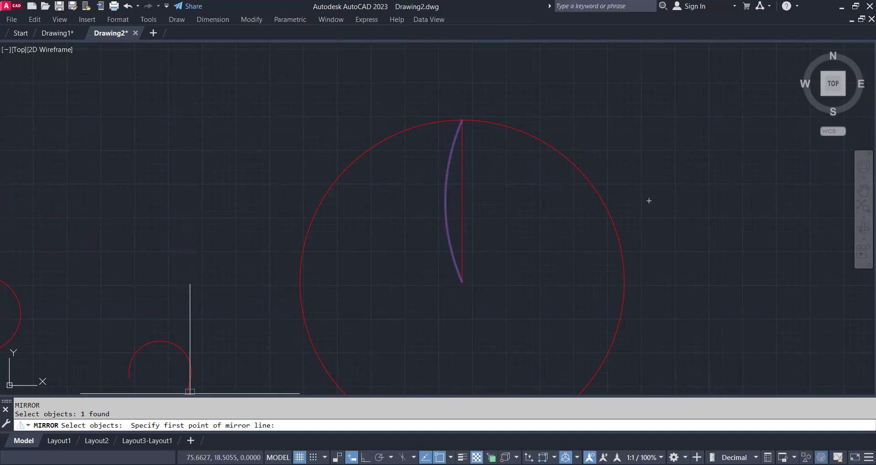
{"action": "left_click", "coordinate": [462, 281]}
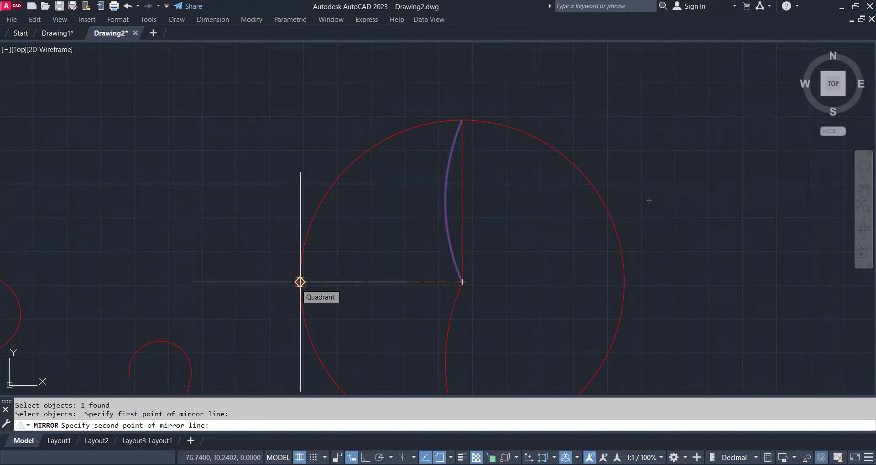
{"action": "scroll", "coordinate": [459, 121], "scroll_direction": "up", "scroll_amount": 3}
{"action": "left_click", "coordinate": [473, 119]}
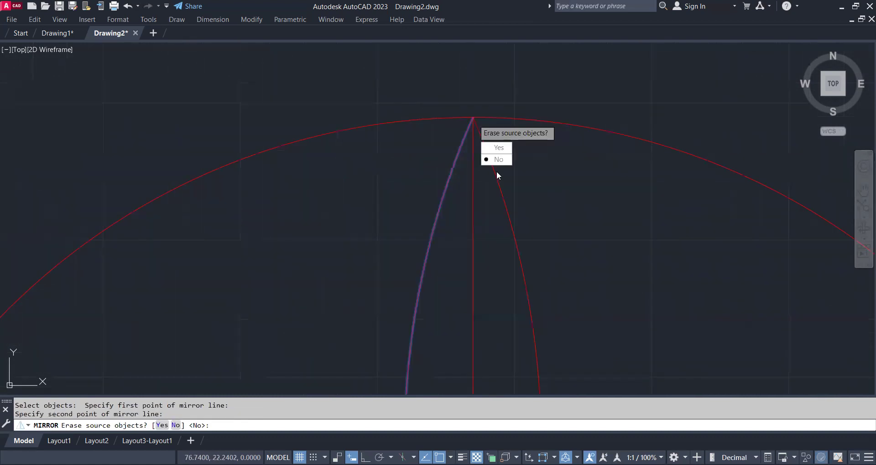
{"action": "left_click", "coordinate": [499, 159]}
Step: Join the two mirrored arcs into a single polyline
{"action": "scroll", "coordinate": [470, 219], "scroll_direction": "down", "scroll_amount": 3}
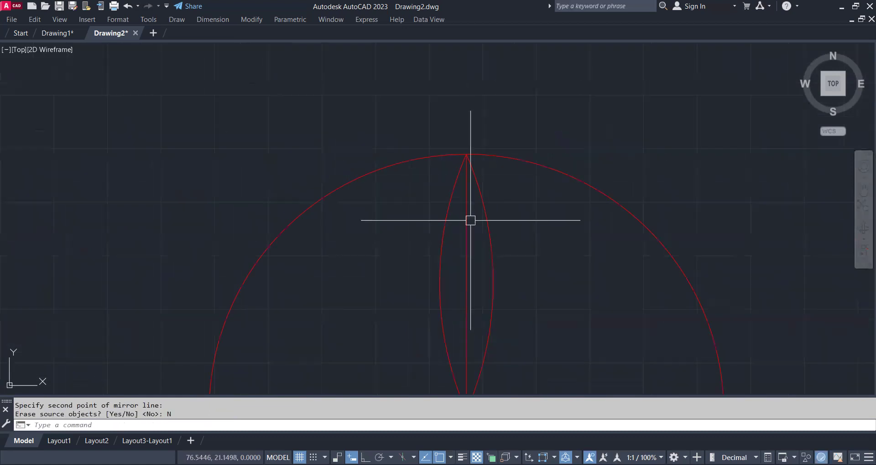
{"action": "left_click", "coordinate": [492, 257]}
{"action": "left_click", "coordinate": [439, 261]}
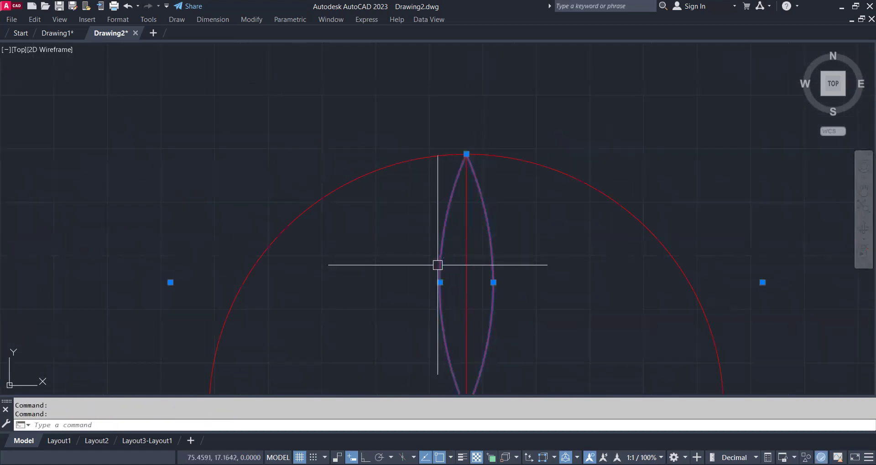
{"action": "middle_click_drag", "start_coordinate": [382, 309], "coordinate": [372, 267]}
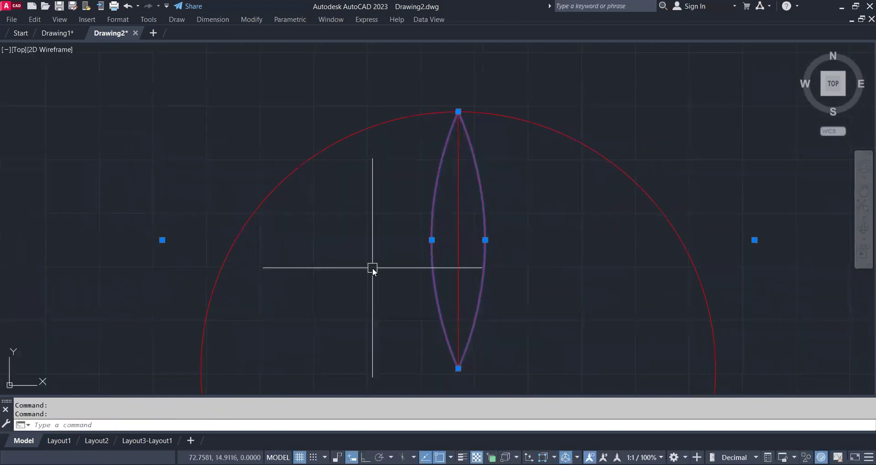
{"action": "type", "text": "J"}
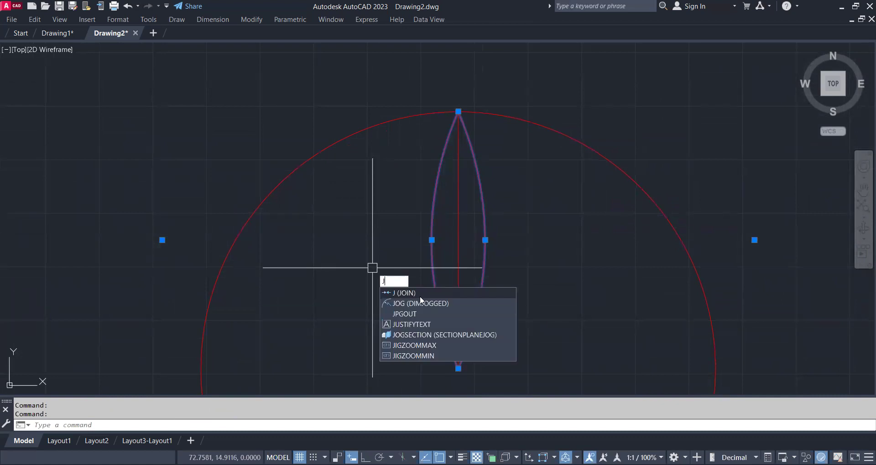
{"action": "left_click", "coordinate": [419, 294]}
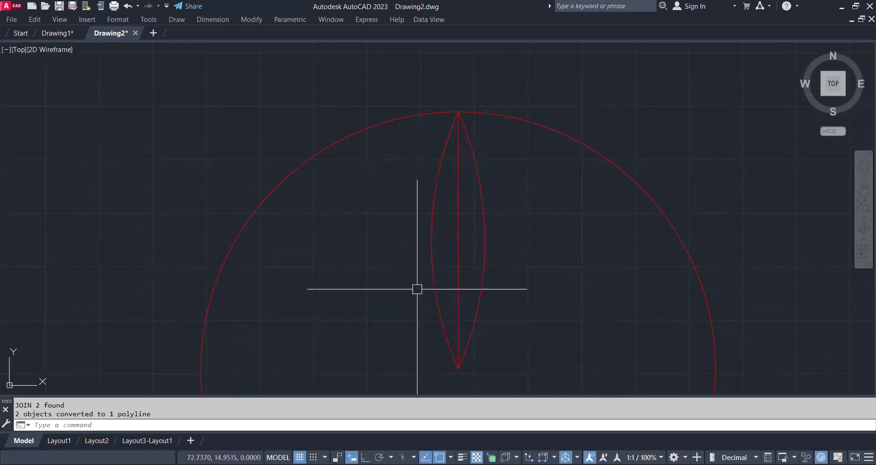
Step: Erase the vertical line inside the leaf shape
{"action": "left_click", "coordinate": [459, 238]}
{"action": "key", "text": "Delete"}
{"action": "scroll", "coordinate": [418, 313], "scroll_direction": "down", "scroll_amount": 3}
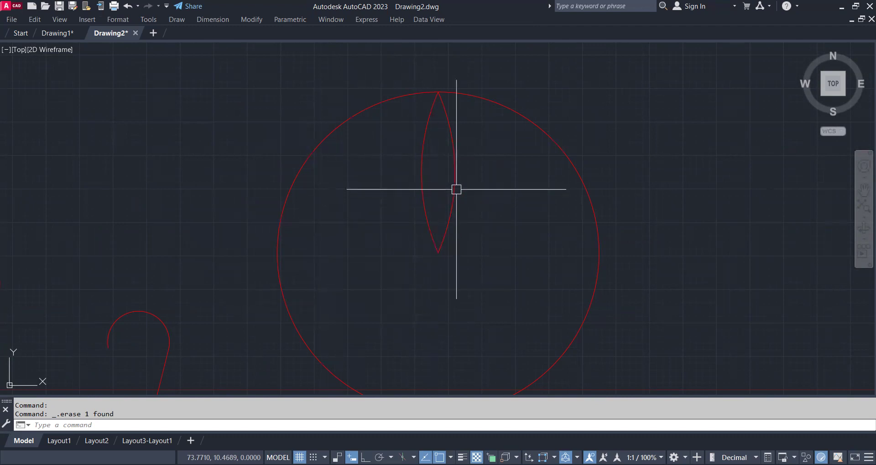
Step: Try to rotate the leaf about its midpoint, accepting the default rotation angle
{"action": "type", "text": "RO"}
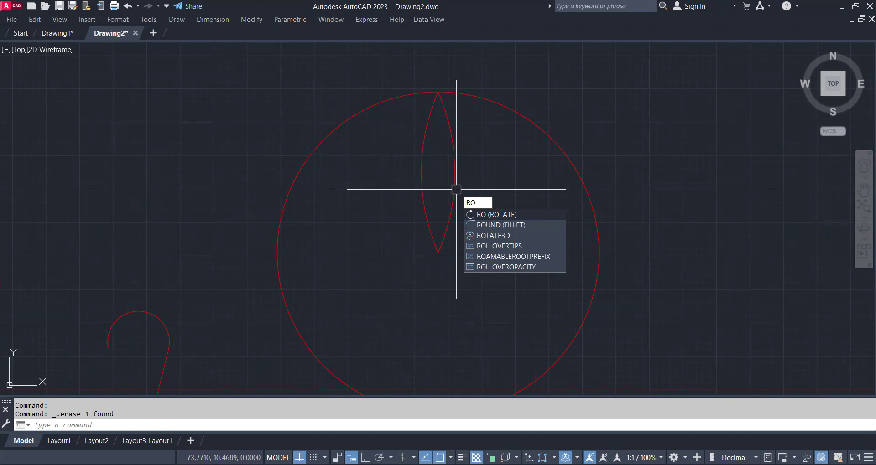
{"action": "key", "text": "Return"}
{"action": "left_click", "coordinate": [456, 189]}
{"action": "key", "text": "Return"}
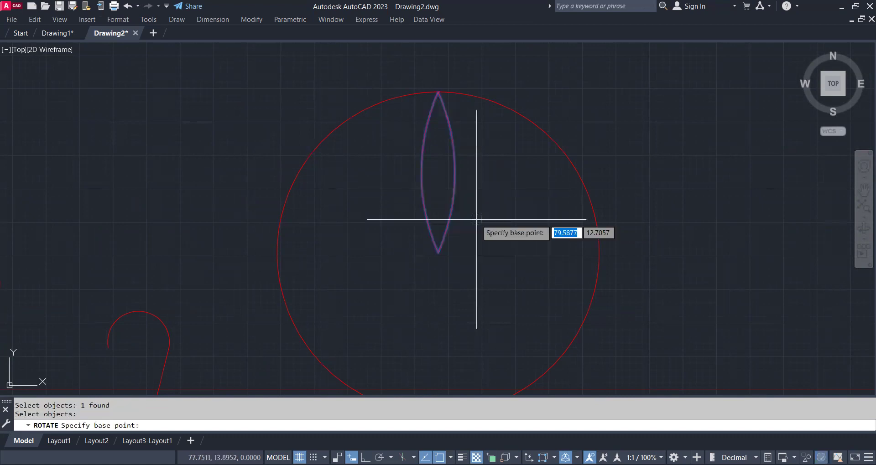
{"action": "left_click", "coordinate": [438, 172]}
{"action": "key", "text": "Return"}
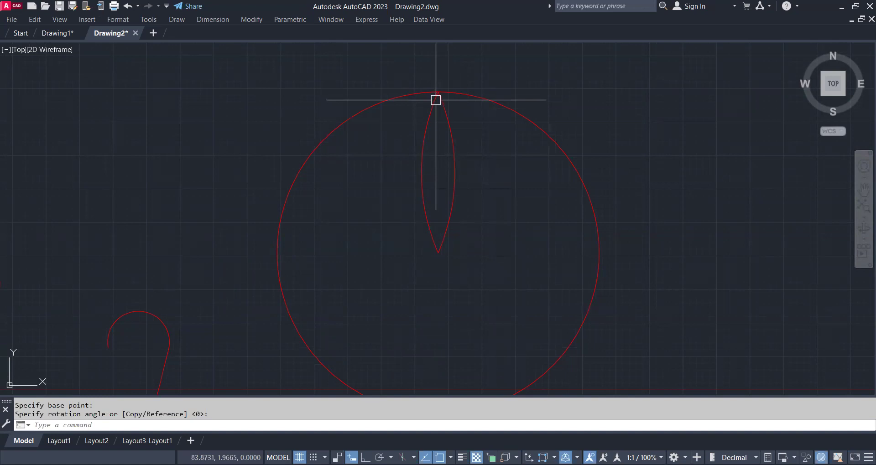
Step: Rotate the leaf 30 degrees about the circle's center, and undo the rotation
{"action": "left_click", "coordinate": [438, 259]}
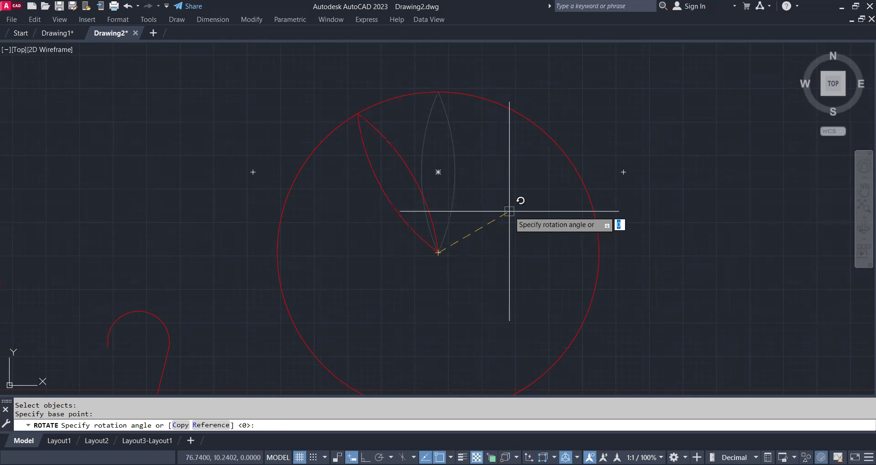
{"action": "type", "text": "30"}
{"action": "key", "text": "Return"}
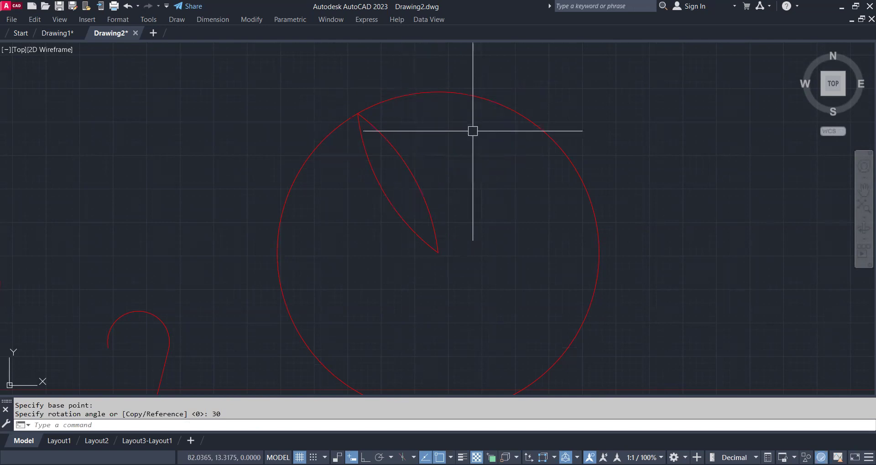
{"action": "key", "text": "ctrl+z"}
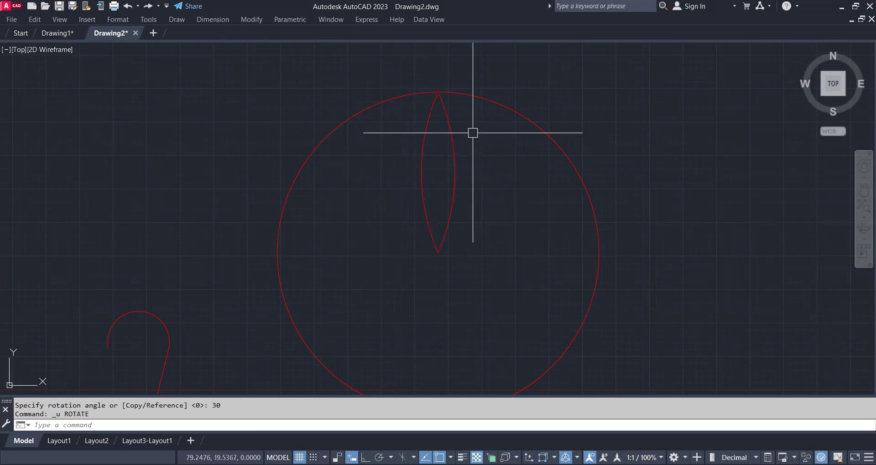
Step: Rotate a copy of the leaf 30 degrees about the circle's center, keeping the original
{"action": "type", "text": "RO"}
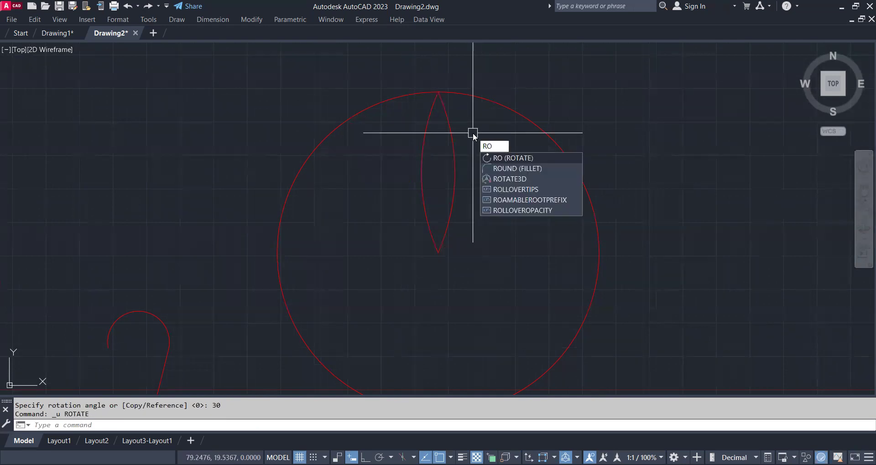
{"action": "key", "text": "Return"}
{"action": "left_click", "coordinate": [450, 148]}
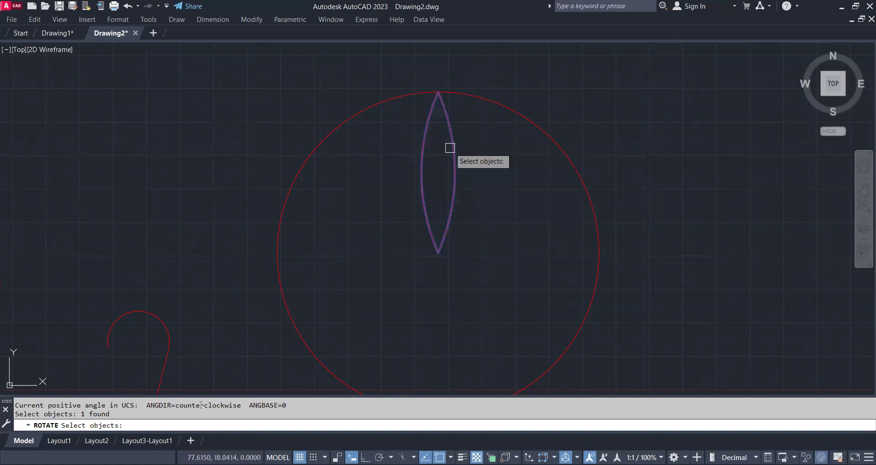
{"action": "key", "text": "Return"}
{"action": "left_click", "coordinate": [438, 253]}
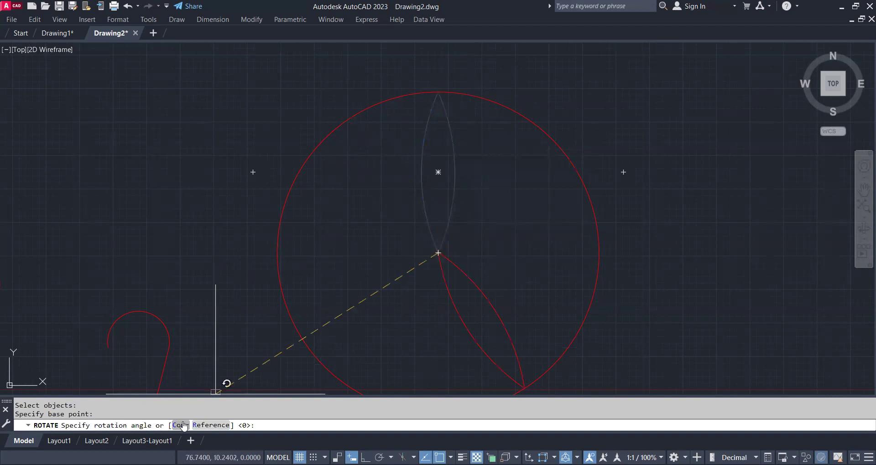
{"action": "left_click", "coordinate": [180, 426]}
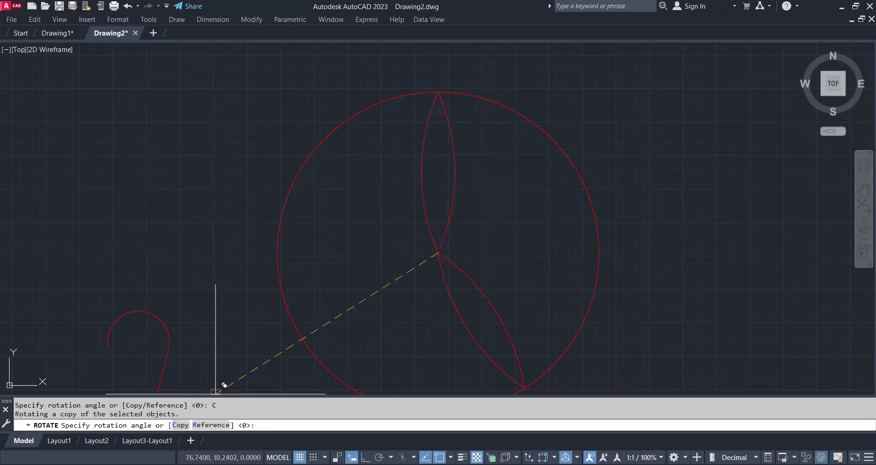
{"action": "type", "text": "3"}
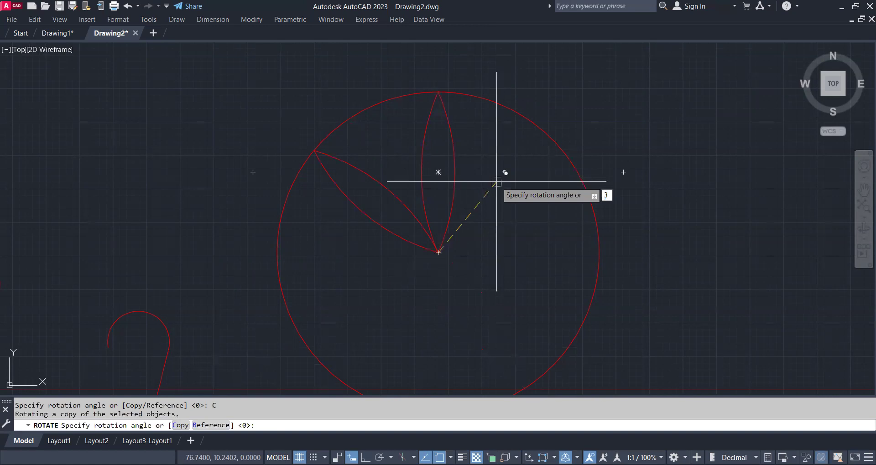
{"action": "type", "text": "0"}
{"action": "key", "text": "Return"}
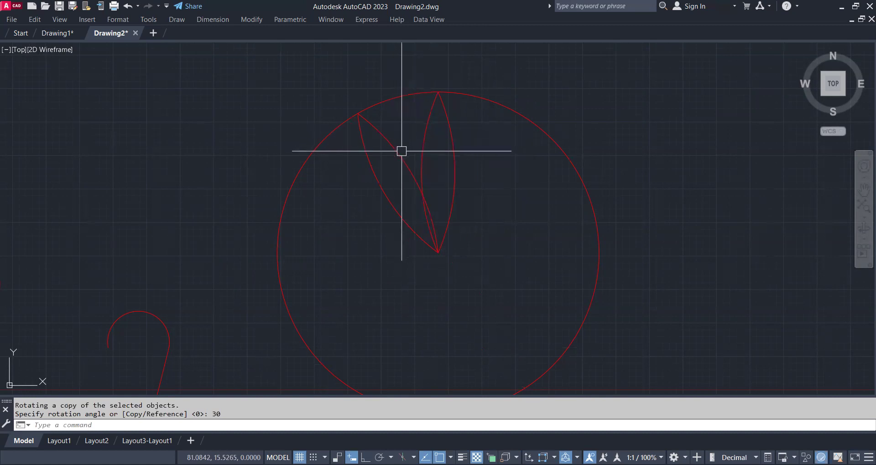
Step: Rotate a copy of both leaves 60 degrees about the circle's center
{"action": "left_click", "coordinate": [426, 129]}
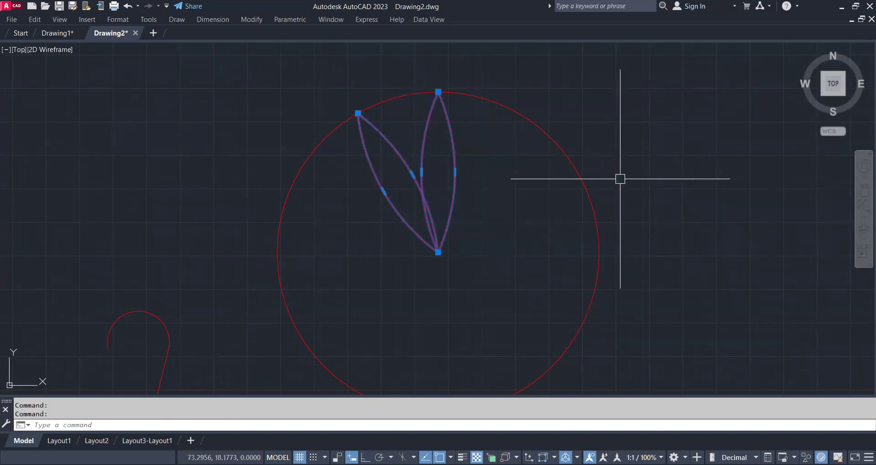
{"action": "type", "text": "RO"}
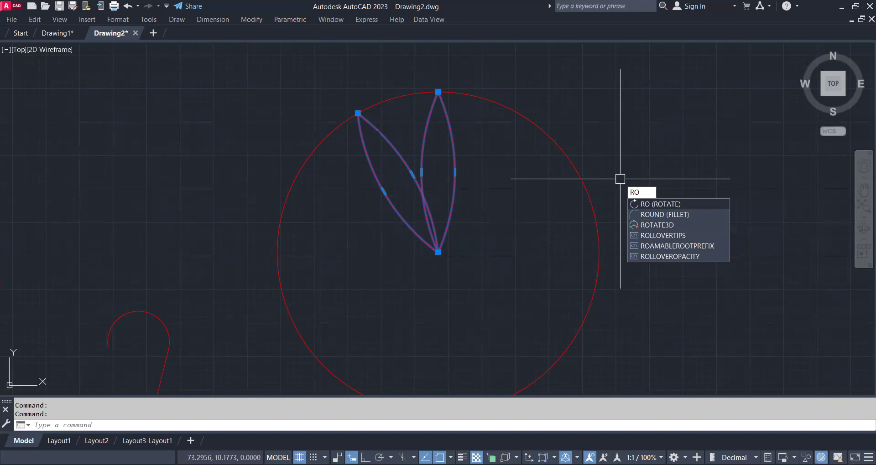
{"action": "key", "text": "Return"}
{"action": "left_click", "coordinate": [438, 252]}
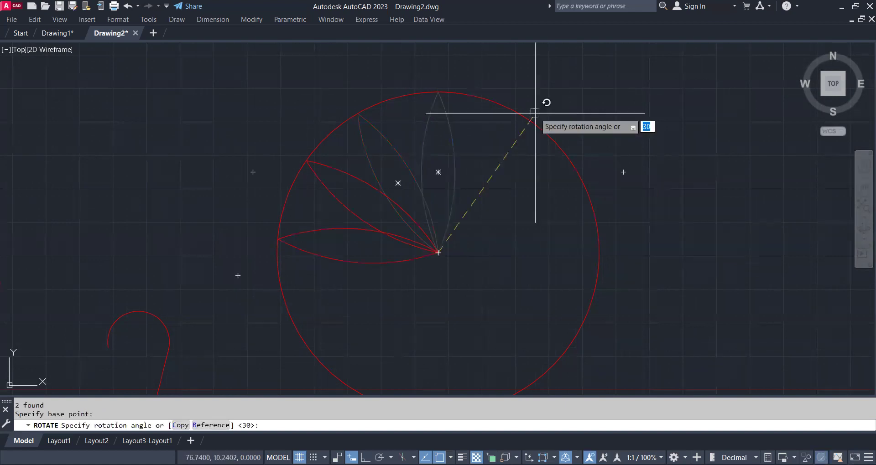
{"action": "type", "text": "c"}
{"action": "key", "text": "Return"}
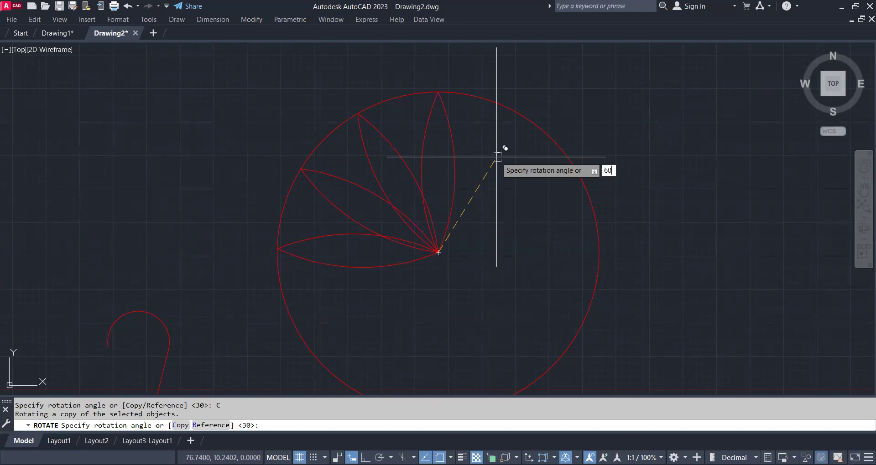
{"action": "key", "text": "Return"}
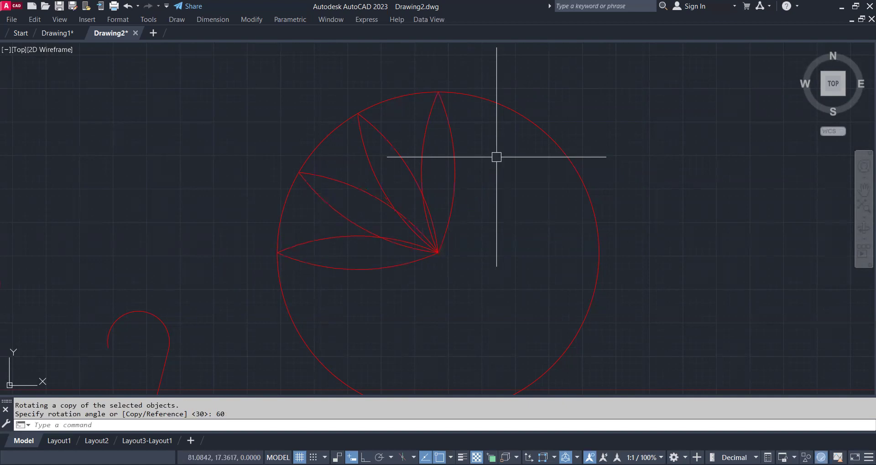
Step: Mirror the three upper leaves across the circle's horizontal centerline, keeping the originals
{"action": "left_click", "coordinate": [434, 156]}
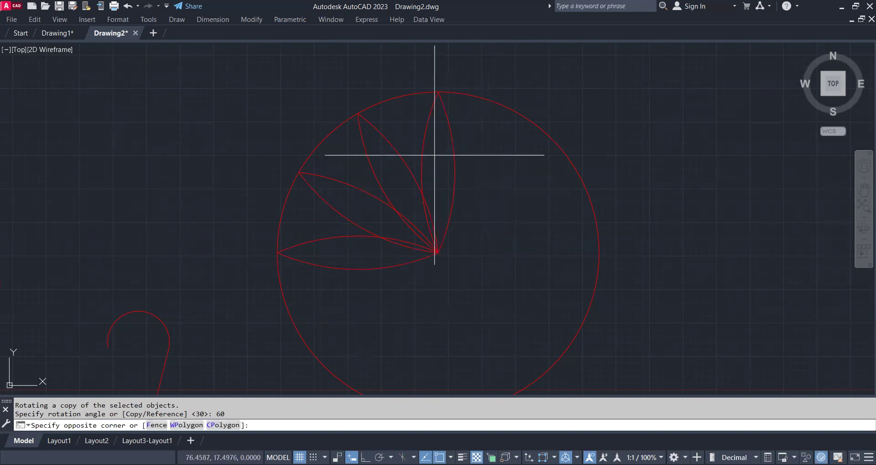
{"action": "left_click", "coordinate": [509, 245]}
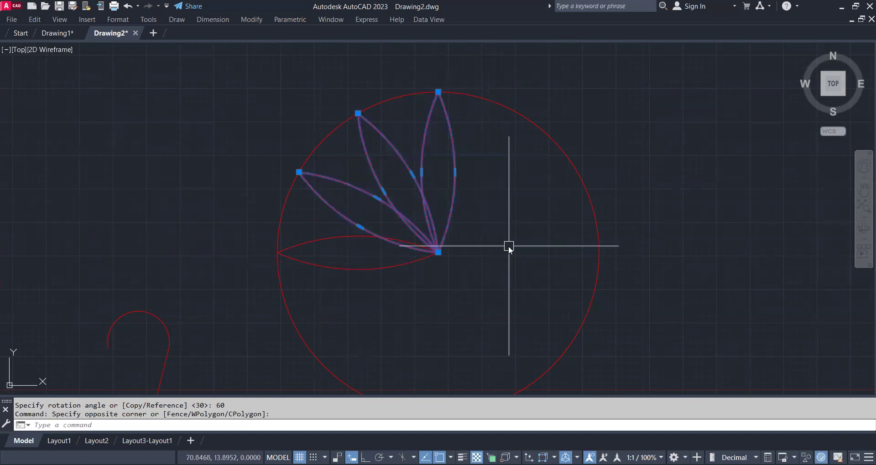
{"action": "type", "text": "MI"}
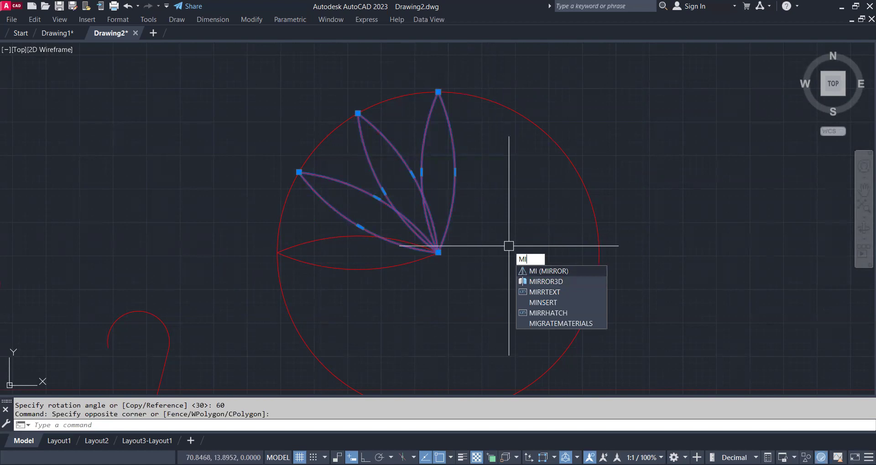
{"action": "key", "text": "Return"}
{"action": "left_click", "coordinate": [438, 252]}
{"action": "left_click", "coordinate": [278, 252]}
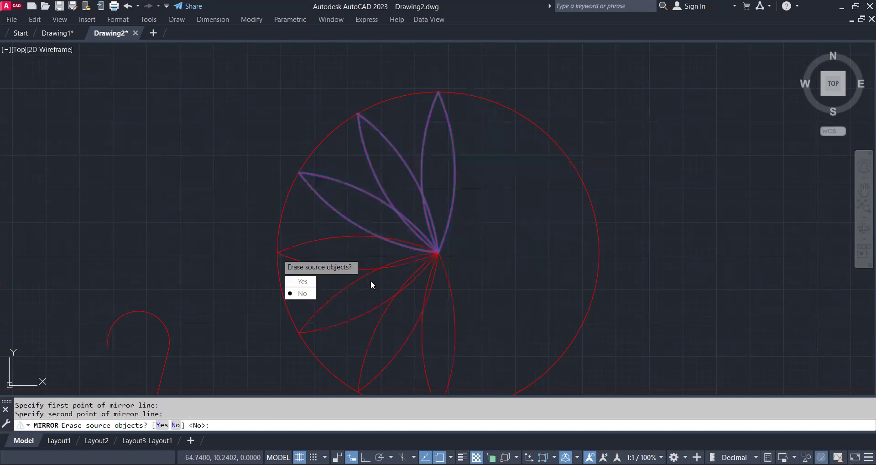
{"action": "key", "text": "Return"}
Step: Mirror the five leaves in the circle's left half across its vertical centerline, keeping the originals
{"action": "left_click", "coordinate": [402, 176]}
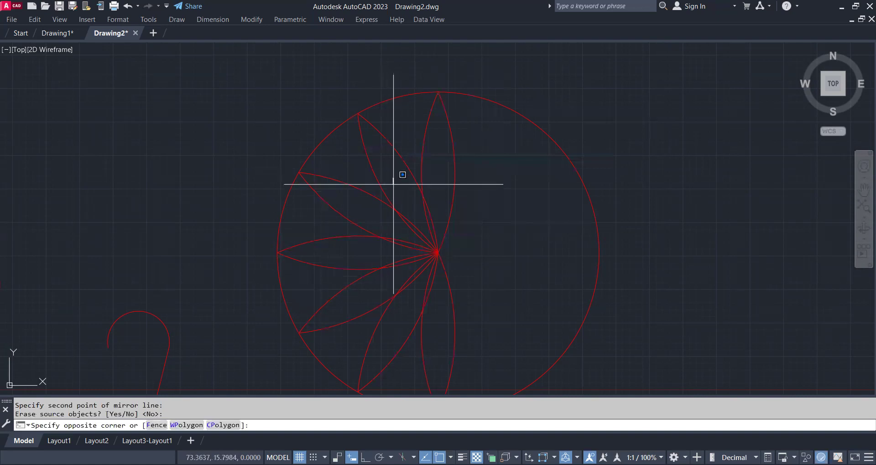
{"action": "left_click", "coordinate": [360, 316]}
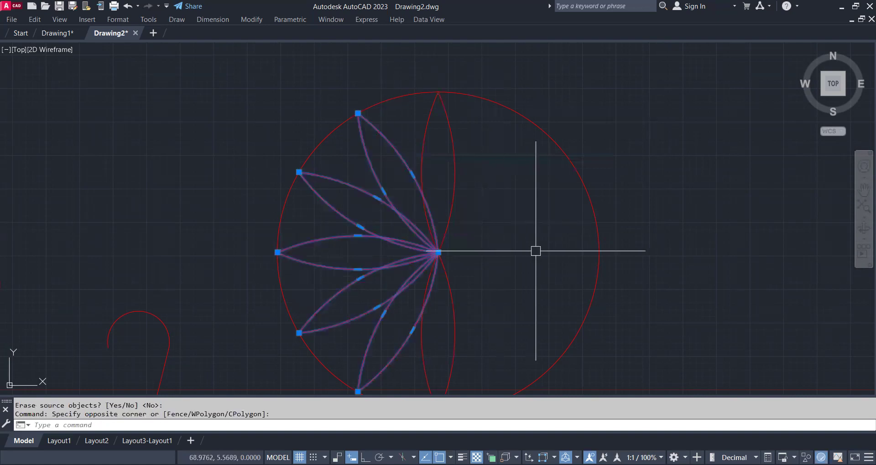
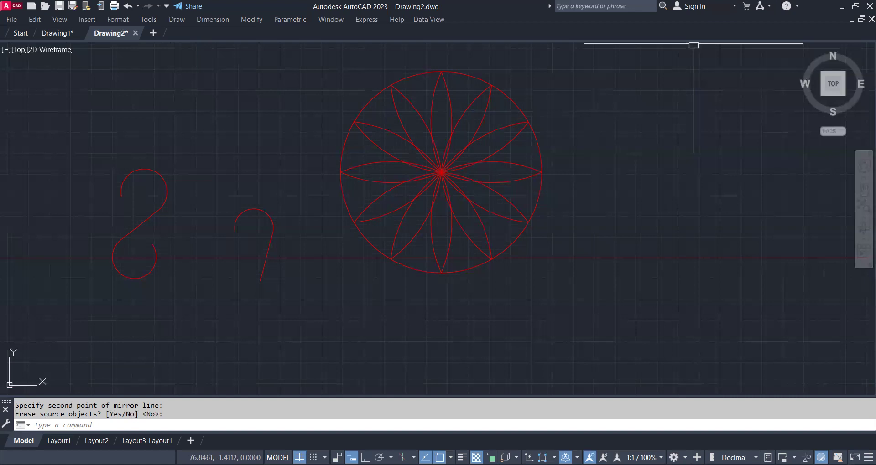
Step: Draw an open three-point arc right of the flower and continue it with a long, nearly straight tangent arc down to the lower left
{"action": "middle_click_drag", "start_coordinate": [682, 178], "coordinate": [432, 244]}
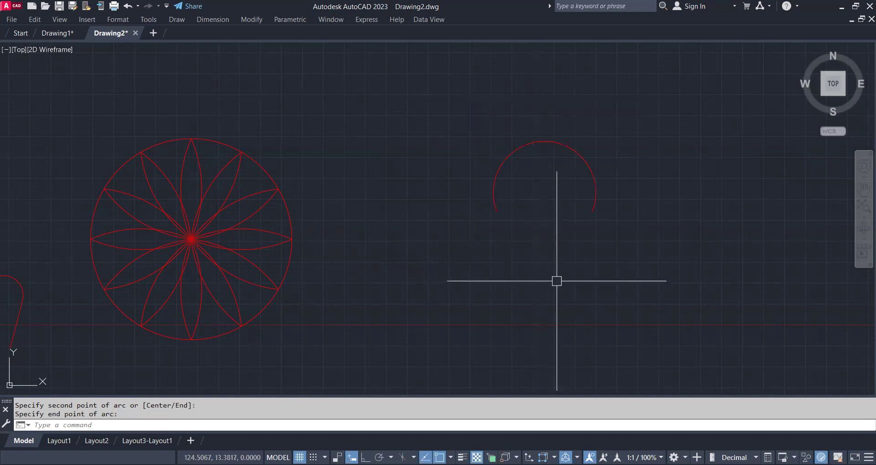
{"action": "middle_click_drag", "start_coordinate": [557, 279], "coordinate": [554, 259]}
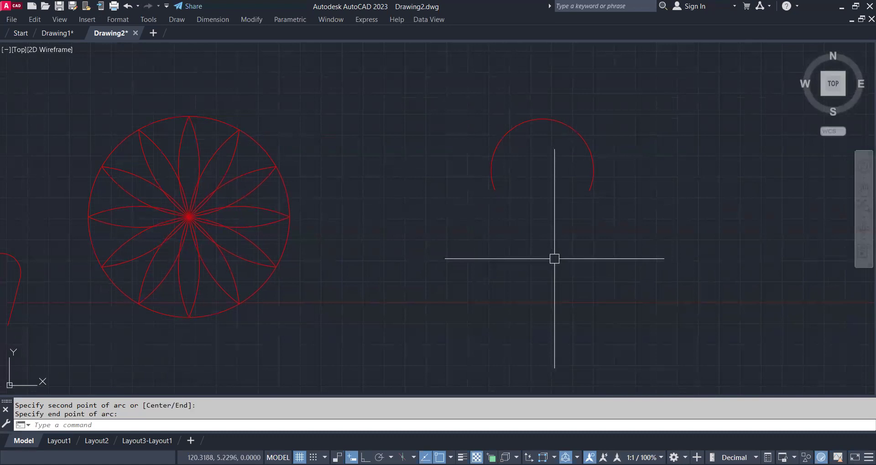
{"action": "key", "text": "Return"}
{"action": "key", "text": "Return"}
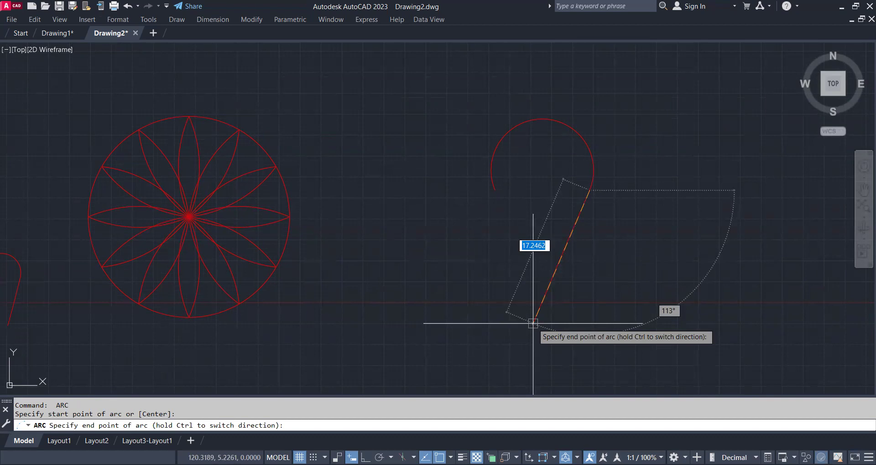
{"action": "left_click", "coordinate": [533, 323]}
Step: Continue from the lower end of the curve with another tangent arc, forming a rounded bottom hook that completes the S shape
{"action": "mouse_move", "coordinate": [503, 327]}
{"action": "middle_mouse_down"}
{"action": "mouse_move", "coordinate": [460, 168]}
{"action": "mouse_move", "coordinate": [463, 258]}
{"action": "middle_mouse_up"}
{"action": "scroll", "coordinate": [451, 196], "scroll_direction": "down", "scroll_amount": 4}
{"action": "scroll", "coordinate": [481, 180], "scroll_direction": "up", "scroll_amount": 3}
{"action": "scroll", "coordinate": [484, 261], "scroll_direction": "down", "scroll_amount": 2}
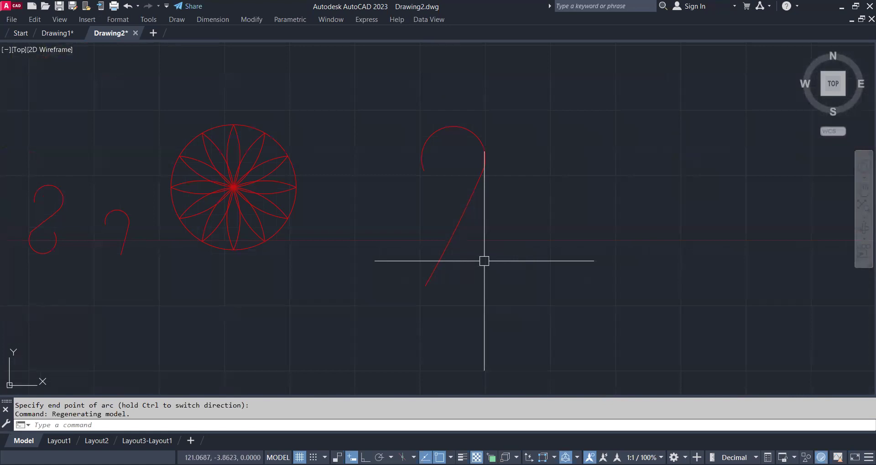
{"action": "key", "text": "Return"}
{"action": "key", "text": "Return"}
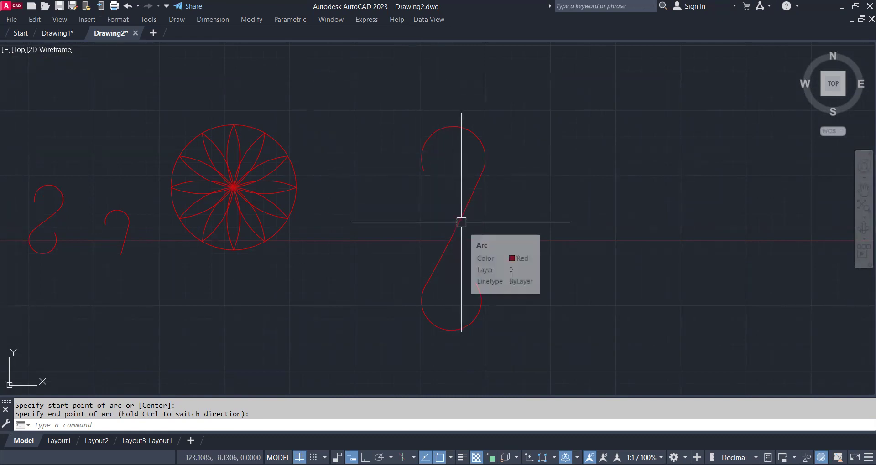
{"action": "scroll", "coordinate": [464, 228], "scroll_direction": "up", "scroll_amount": 3}
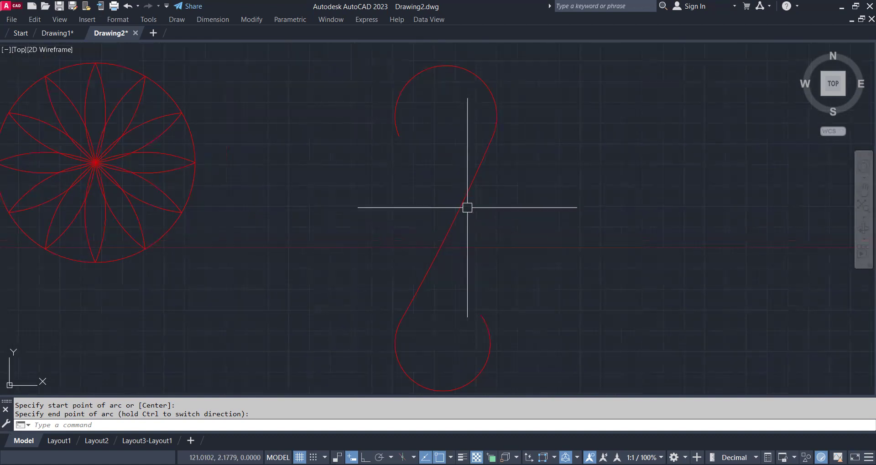
Step: Join the arcs of the large S-shaped curve into one object
{"action": "scroll", "coordinate": [539, 55], "scroll_direction": "down", "scroll_amount": 4}
{"action": "left_click", "coordinate": [540, 51]}
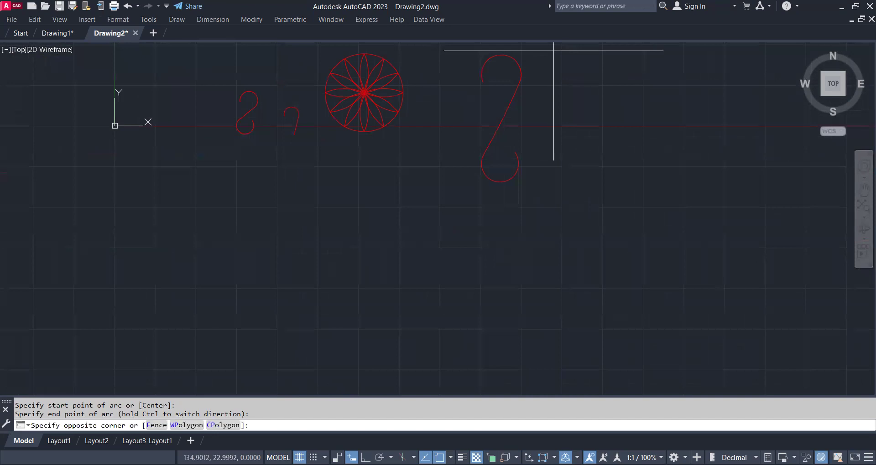
{"action": "left_click", "coordinate": [423, 223]}
{"action": "type", "text": "j"}
{"action": "key", "text": "Return"}
Step: Mirror the large S curve about a nearly vertical line through the right edges of its two hooks, keeping the original
{"action": "left_click", "coordinate": [508, 182]}
{"action": "middle_click_drag", "start_coordinate": [574, 145], "coordinate": [564, 182]}
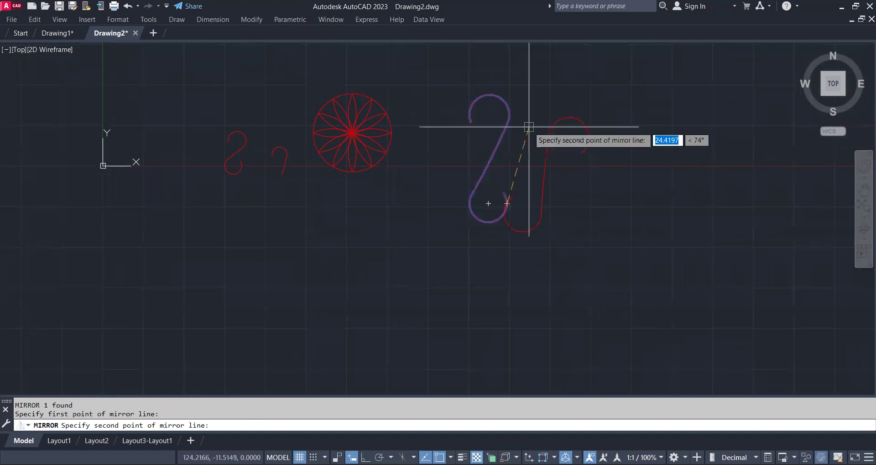
{"action": "key", "text": "F6"}
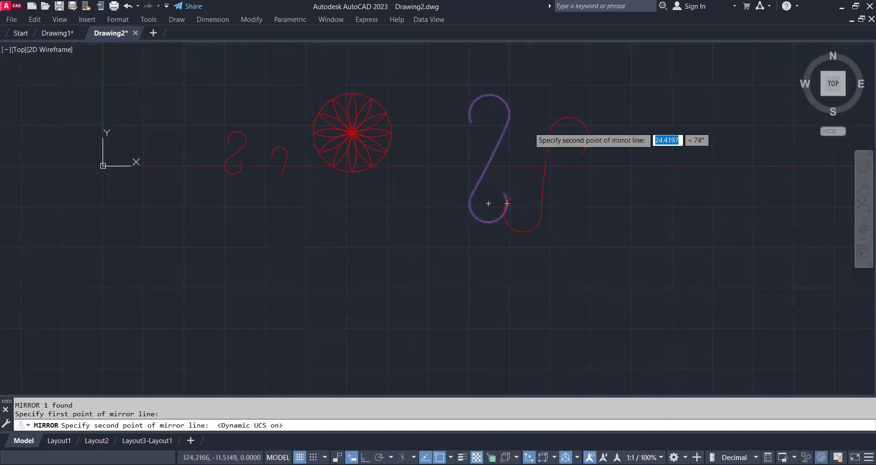
{"action": "left_click", "coordinate": [508, 117]}
{"action": "key", "text": "Return"}
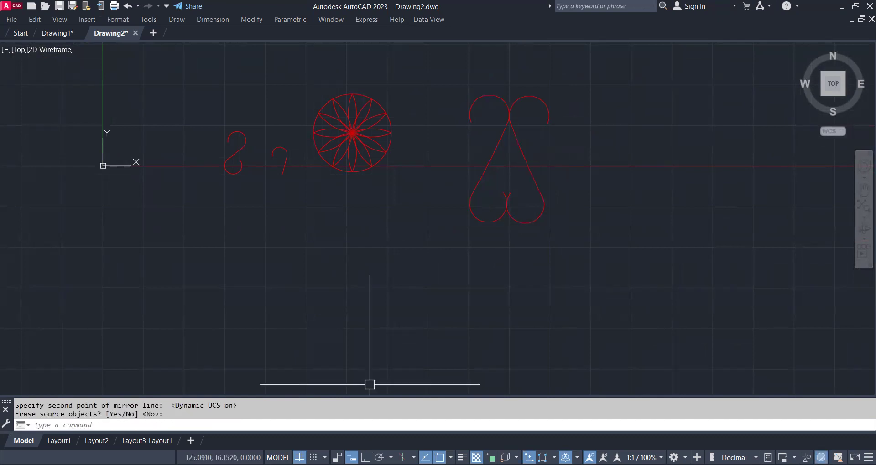
Step: With Ortho on, mirror both S curves upward about a horizontal line at their upper ends, keeping the originals
{"action": "key", "text": "F8"}
{"action": "left_click", "coordinate": [545, 143]}
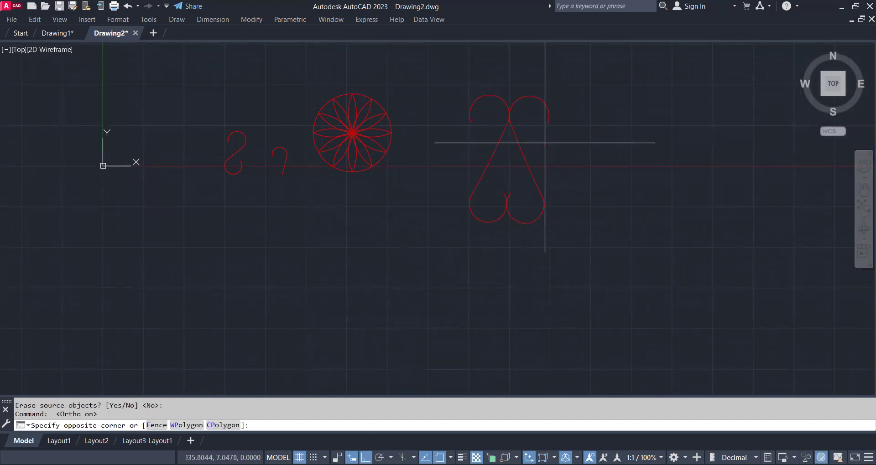
{"action": "left_click", "coordinate": [522, 231]}
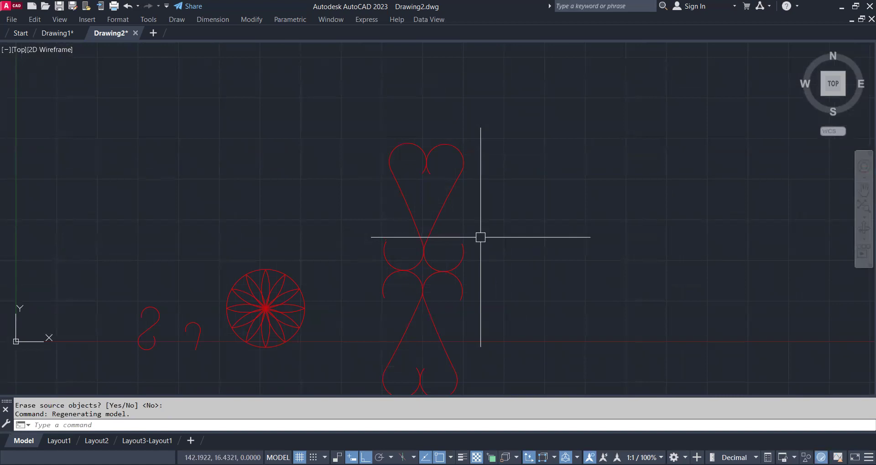
Step: Undo both mirror operations on the large S curve
{"action": "key", "text": "ctrl+z"}
{"action": "key", "text": "ctrl+z"}
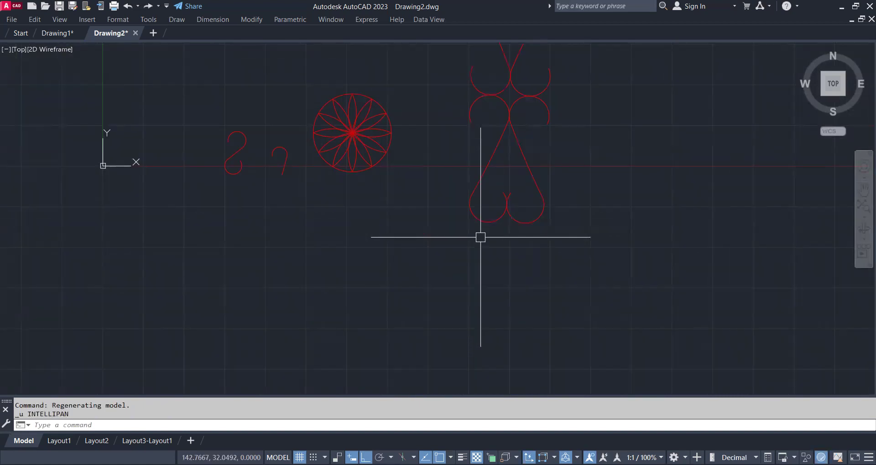
{"action": "key", "text": "ctrl+z"}
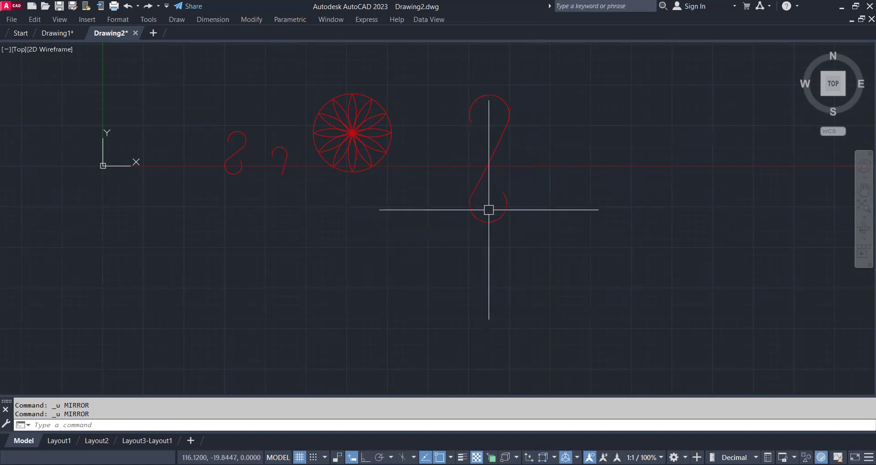
Step: Draw a 10 by 10 square with the Rectangle command in the empty area above the existing shapes
{"action": "scroll", "coordinate": [530, 120], "scroll_direction": "down", "scroll_amount": 2}
{"action": "middle_click_drag", "start_coordinate": [505, 142], "coordinate": [382, 304]}
{"action": "middle_click_drag", "start_coordinate": [417, 256], "coordinate": [374, 309]}
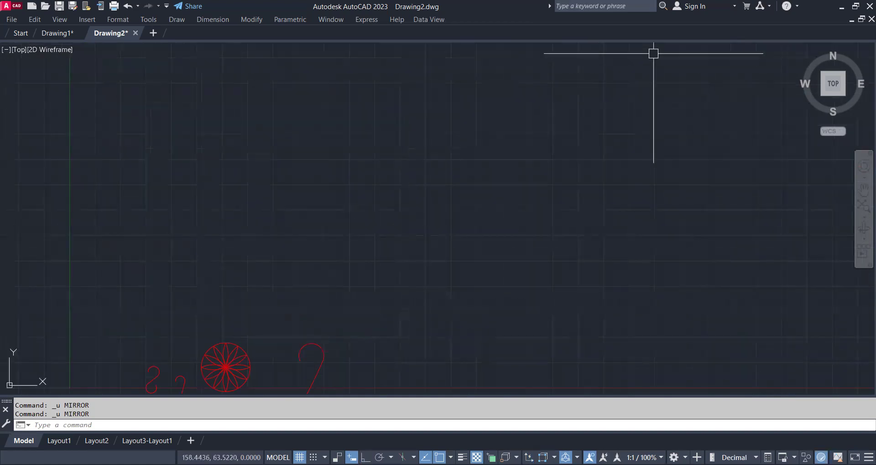
{"action": "scroll", "coordinate": [292, 242], "scroll_direction": "down", "scroll_amount": 2}
{"action": "middle_click_drag", "start_coordinate": [330, 240], "coordinate": [313, 260]}
{"action": "scroll", "coordinate": [273, 264], "scroll_direction": "up", "scroll_amount": 2}
{"action": "type", "text": "REC"}
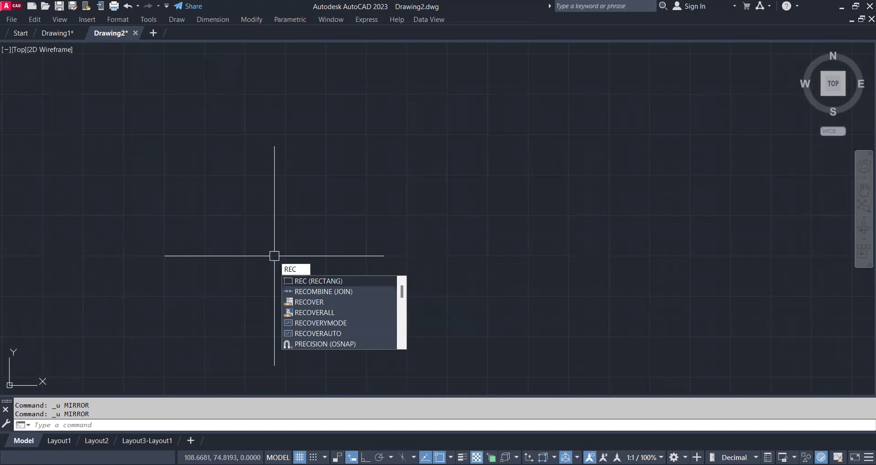
{"action": "key", "text": "Return"}
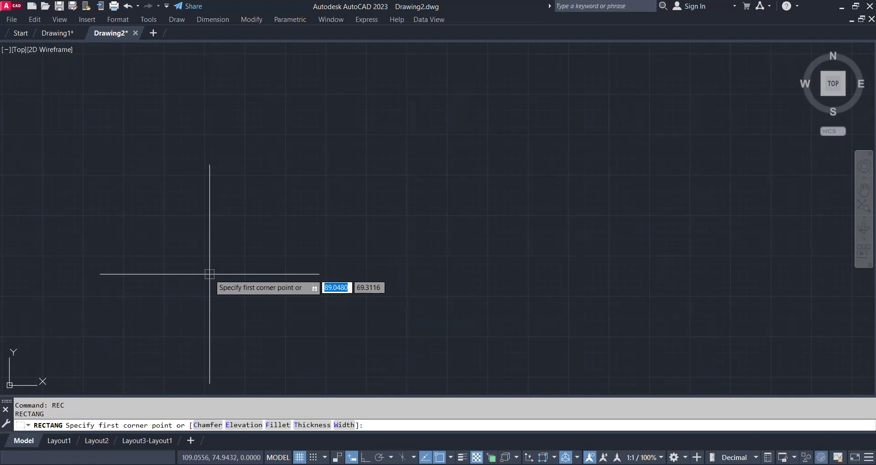
{"action": "left_click", "coordinate": [216, 291]}
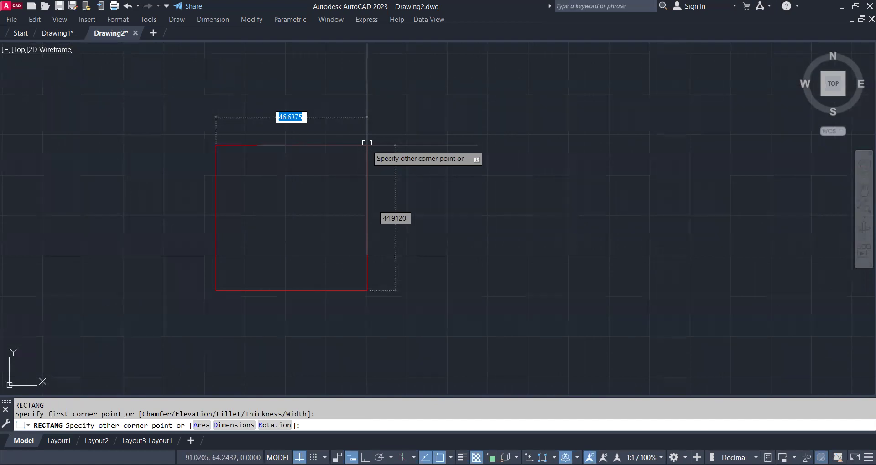
{"action": "type", "text": "@"}
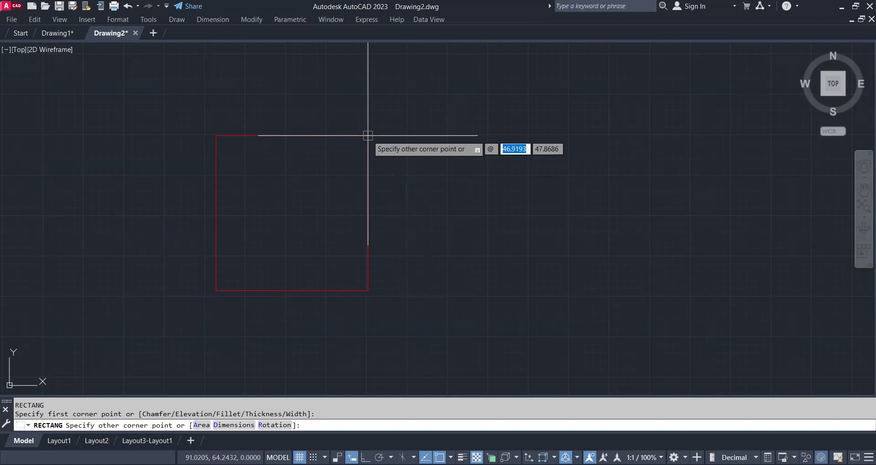
{"action": "type", "text": "10"}
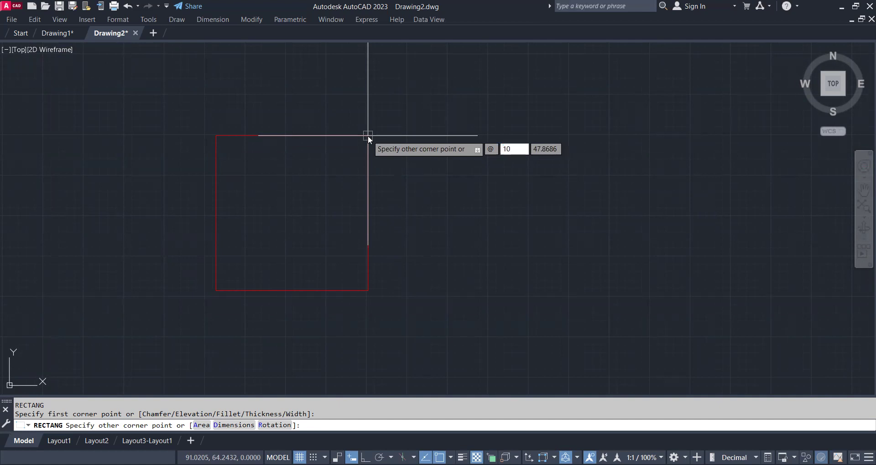
{"action": "key", "text": "Tab"}
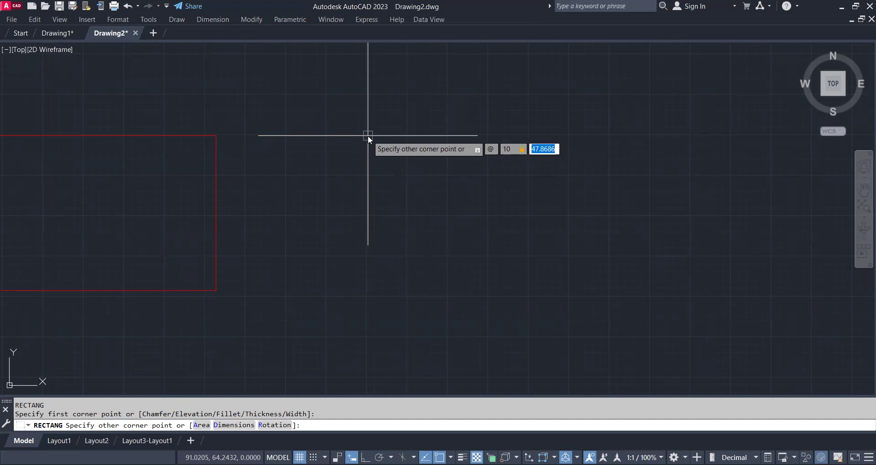
{"action": "type", "text": "10"}
{"action": "key", "text": "Return"}
Step: Draw lines connecting the square's center to its top edge midpoint and its upper-left corner
{"action": "scroll", "coordinate": [348, 196], "scroll_direction": "down", "scroll_amount": 7}
{"action": "scroll", "coordinate": [319, 213], "scroll_direction": "up", "scroll_amount": 9}
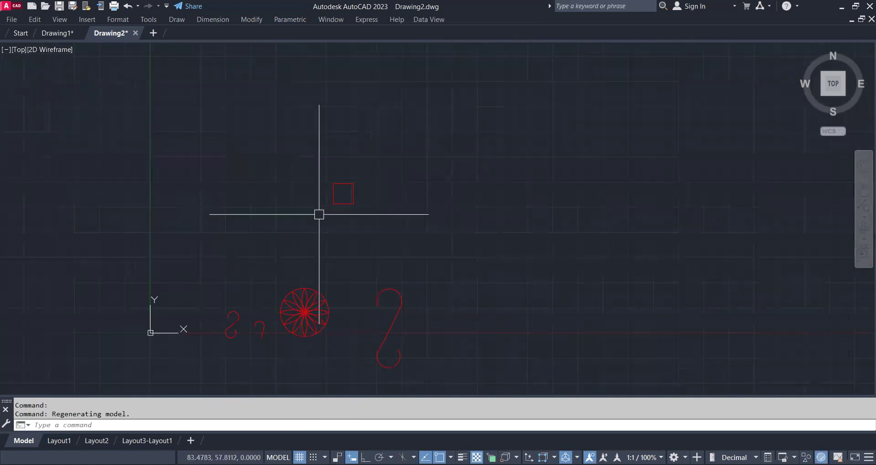
{"action": "scroll", "coordinate": [326, 193], "scroll_direction": "up", "scroll_amount": 2}
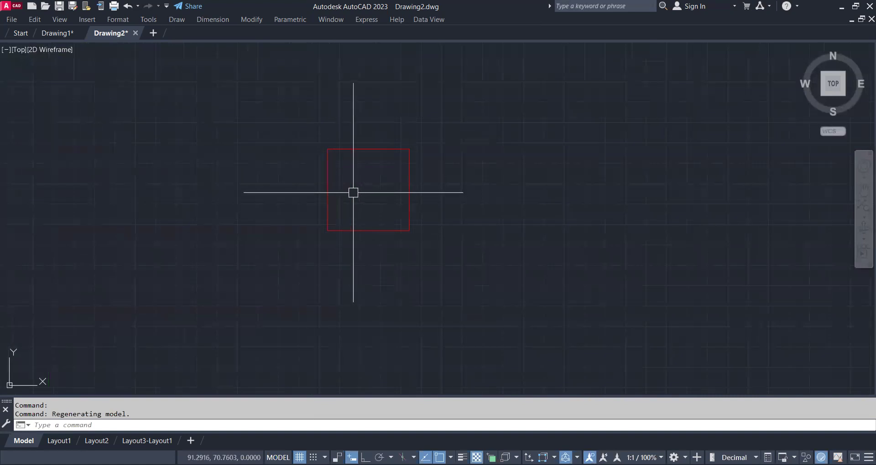
{"action": "scroll", "coordinate": [354, 180], "scroll_direction": "up", "scroll_amount": 4}
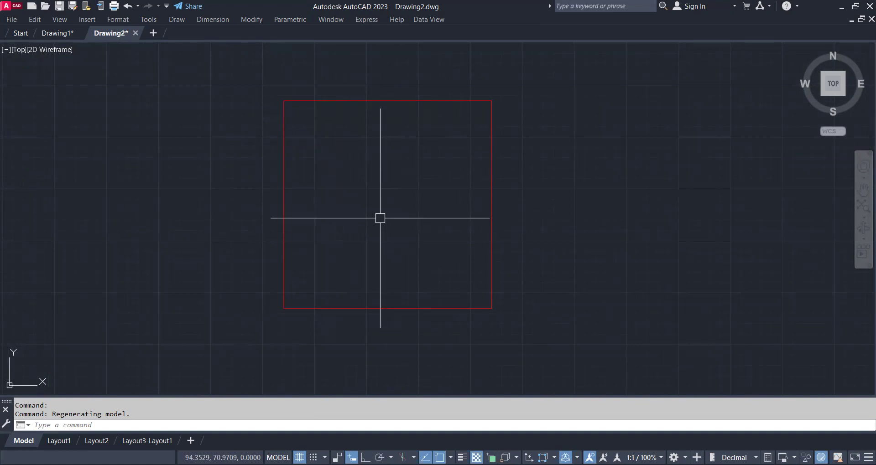
{"action": "type", "text": "l"}
{"action": "key", "text": "Return"}
{"action": "left_click", "coordinate": [388, 204]}
{"action": "left_click", "coordinate": [284, 101]}
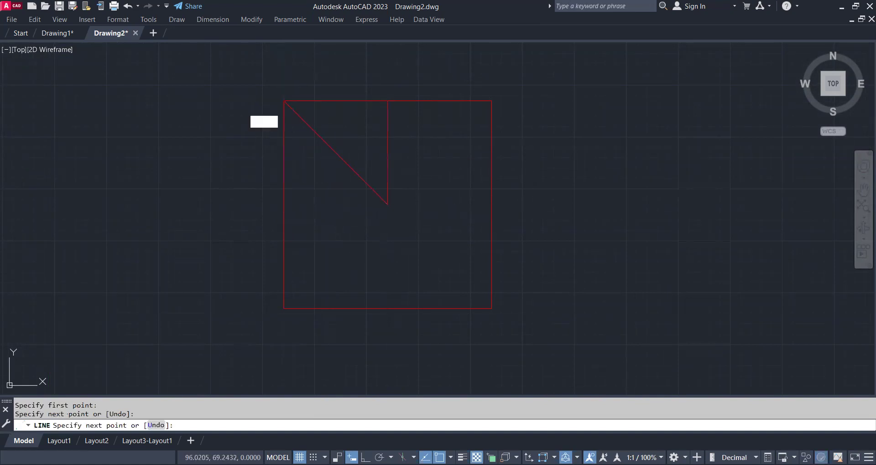
{"action": "key", "text": "Return"}
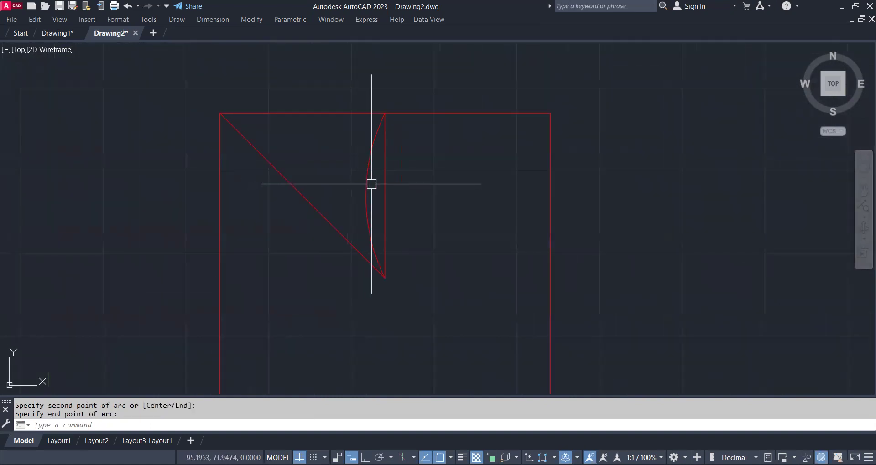
Step: Mirror the arc about the square's diagonal line, and mirror both arcs about the square's horizontal midline, keeping the originals
{"action": "left_click", "coordinate": [362, 178]}
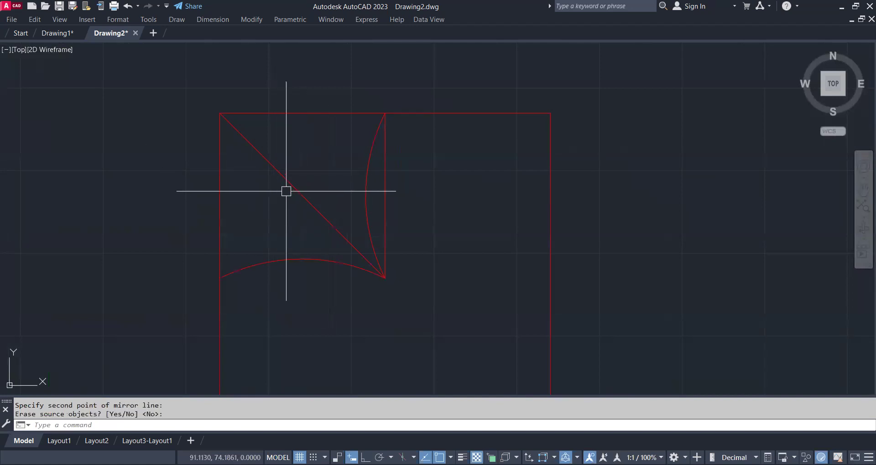
{"action": "key", "text": "Return"}
{"action": "left_click", "coordinate": [367, 198]}
{"action": "left_click", "coordinate": [301, 258]}
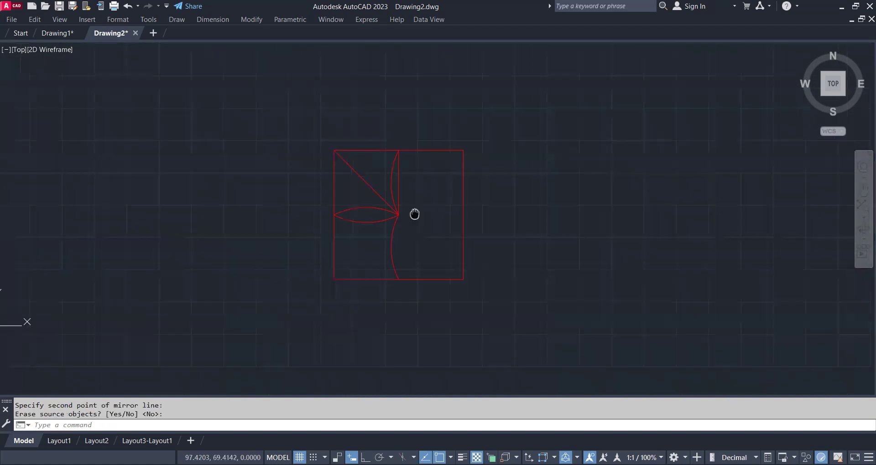
Step: Mirror the arcs about the square's vertical midline, keeping the originals, to complete four leaves around the center
{"action": "scroll", "coordinate": [392, 186], "scroll_direction": "up", "scroll_amount": 5}
{"action": "left_click", "coordinate": [386, 181]}
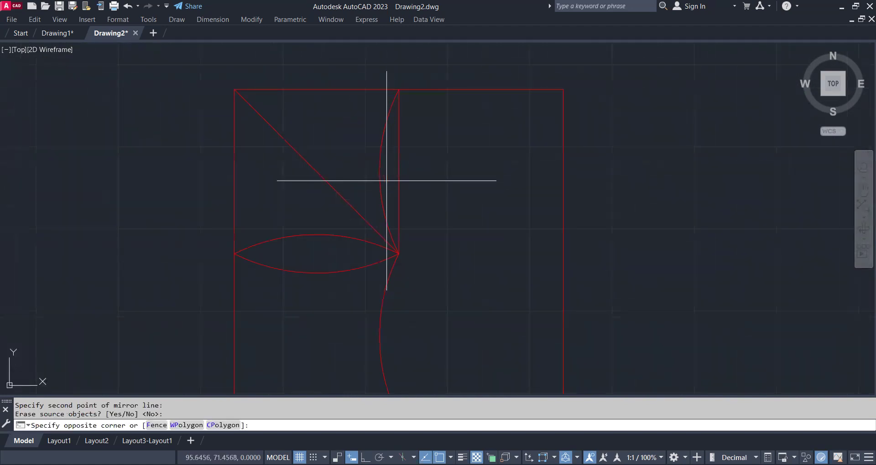
{"action": "left_click", "coordinate": [344, 240]}
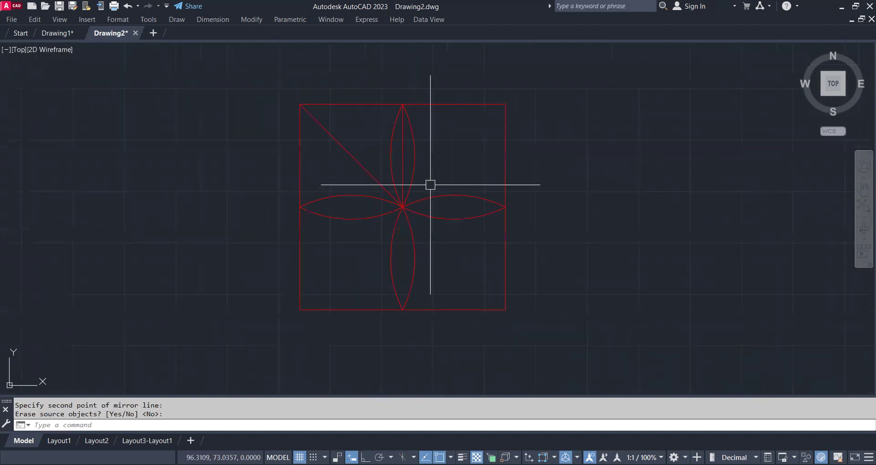
Step: Delete the vertical and diagonal construction lines running from the square's center
{"action": "key", "text": "Return"}
{"action": "left_click", "coordinate": [397, 178]}
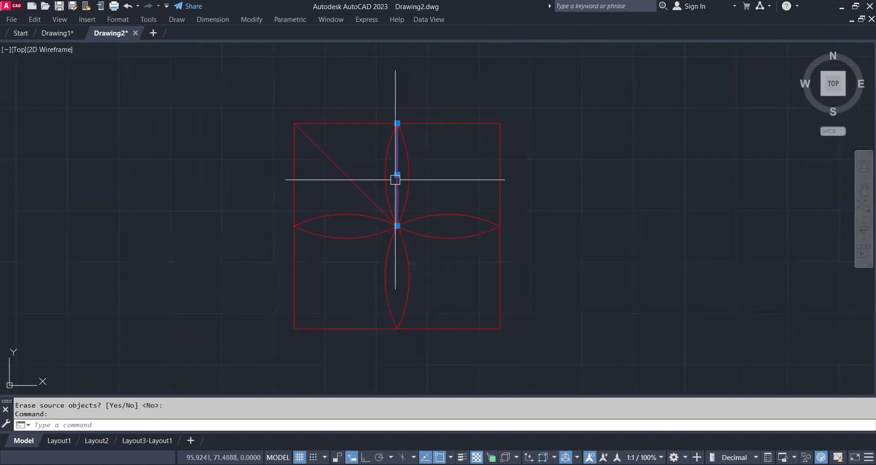
{"action": "left_click", "coordinate": [340, 169]}
{"action": "key", "text": "Delete"}
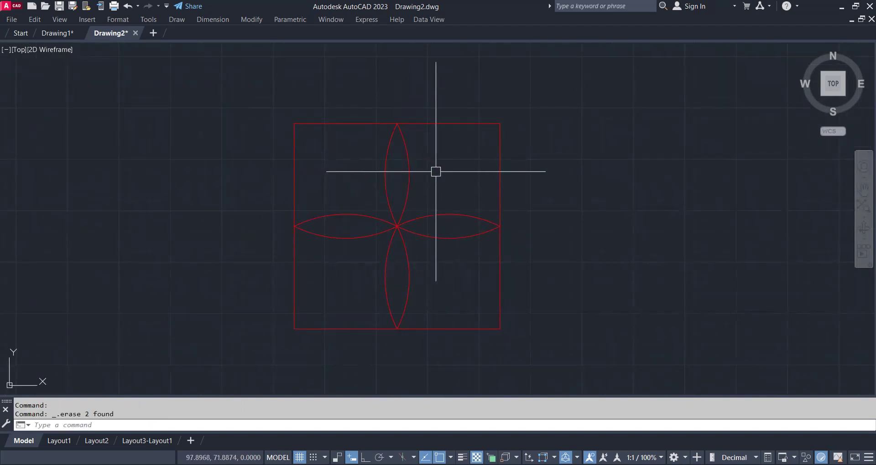
Step: Try a three-point circle in the square's upper-left quarter, through the midpoints of the adjacent leaf arcs, and undo it
{"action": "scroll", "coordinate": [369, 171], "scroll_direction": "up", "scroll_amount": 2}
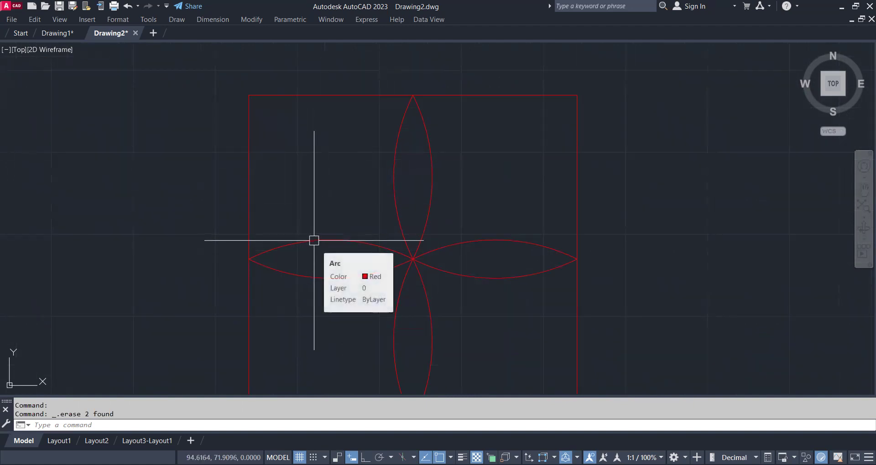
{"action": "type", "text": "C"}
{"action": "key", "text": "Return"}
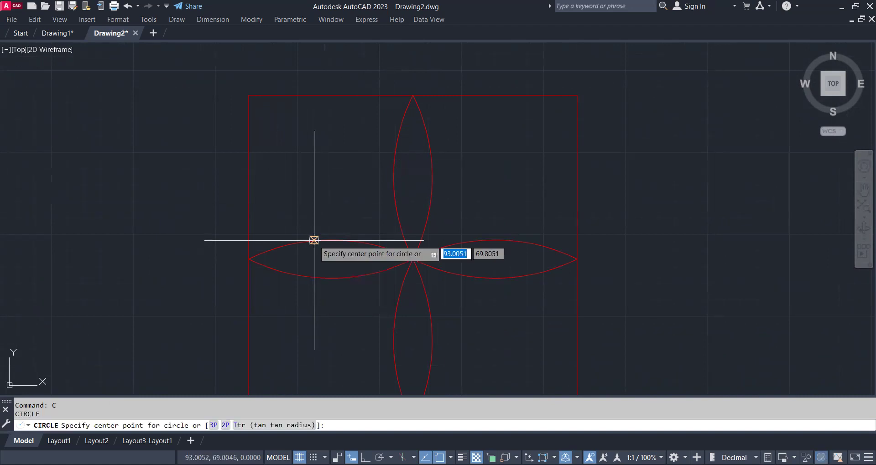
{"action": "left_click", "coordinate": [213, 425]}
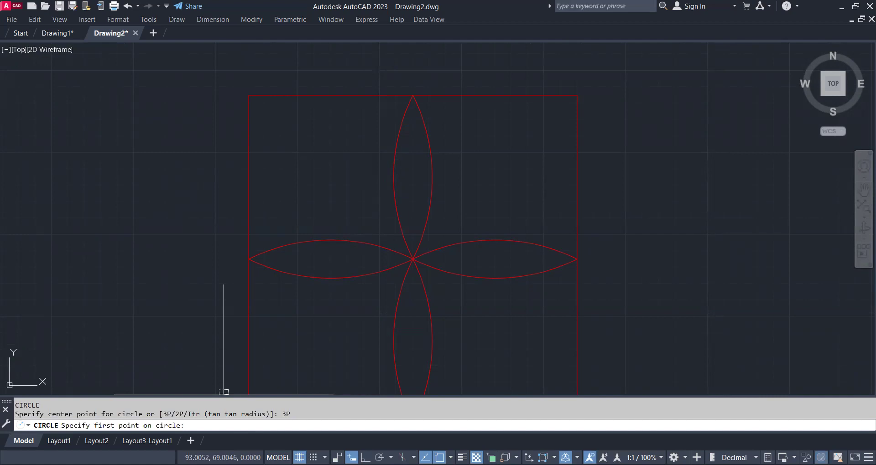
{"action": "left_click", "coordinate": [331, 240]}
{"action": "left_click", "coordinate": [394, 176]}
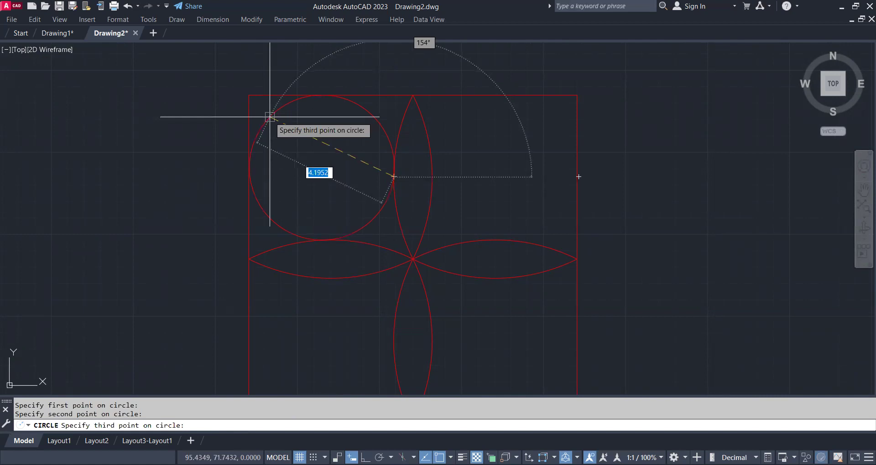
{"action": "left_click", "coordinate": [269, 117]}
{"action": "scroll", "coordinate": [297, 96], "scroll_direction": "up", "scroll_amount": 8}
{"action": "scroll", "coordinate": [294, 107], "scroll_direction": "down", "scroll_amount": 8}
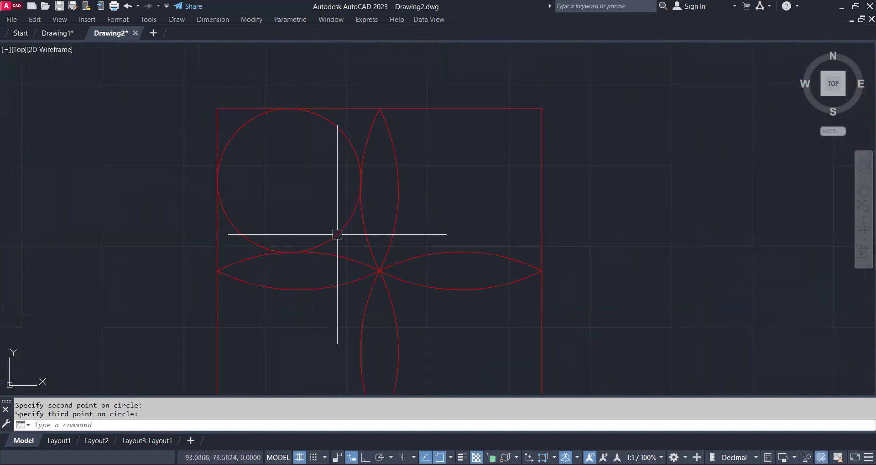
{"action": "key", "text": "ctrl+z"}
{"action": "key", "text": "ctrl+z"}
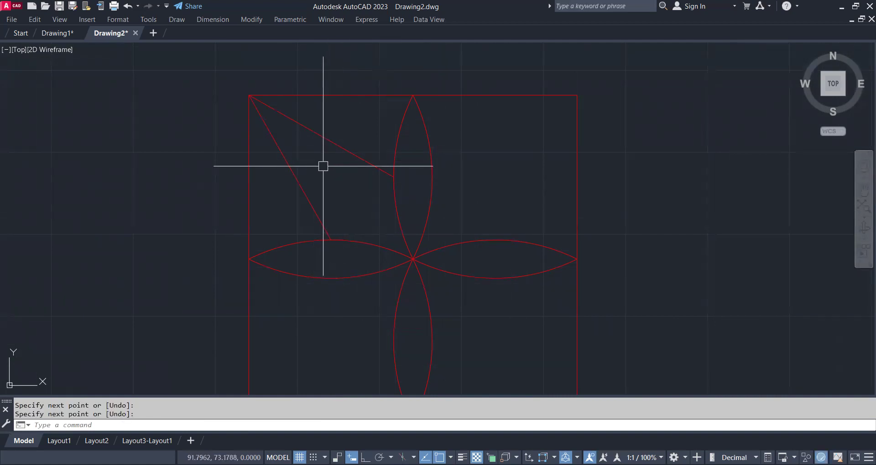
Step: Draw a two-point circle whose diameter spans the midpoints of the two slanted lines in the square's upper-left quarter
{"action": "key", "text": "Return"}
{"action": "type", "text": "c"}
{"action": "key", "text": "Return"}
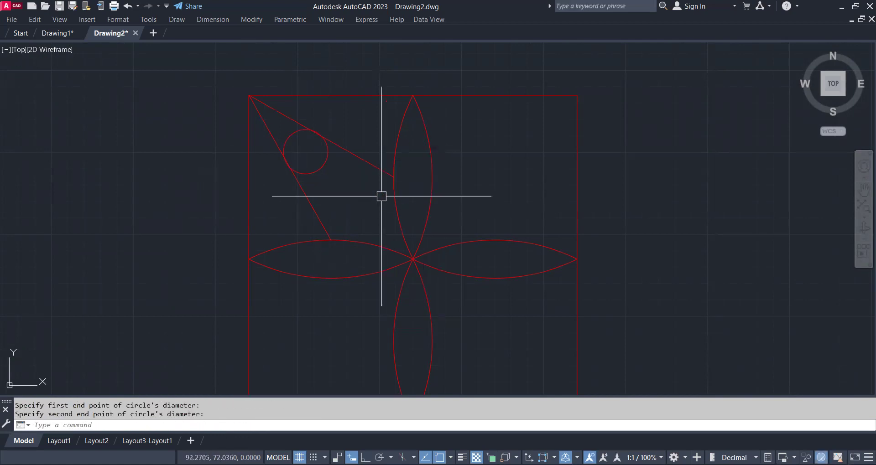
{"action": "scroll", "coordinate": [315, 137], "scroll_direction": "up", "scroll_amount": 4}
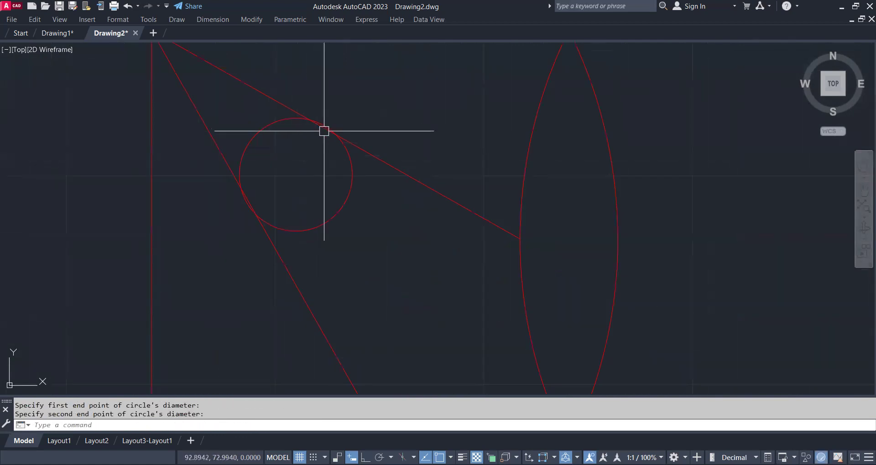
{"action": "scroll", "coordinate": [310, 142], "scroll_direction": "down", "scroll_amount": 4}
{"action": "scroll", "coordinate": [319, 160], "scroll_direction": "down", "scroll_amount": 4}
Step: Mirror the two slanted lines and circle about the square's vertical midline, and mirror both sets about the horizontal midline
{"action": "scroll", "coordinate": [321, 156], "scroll_direction": "up", "scroll_amount": 6}
{"action": "left_click", "coordinate": [389, 161]}
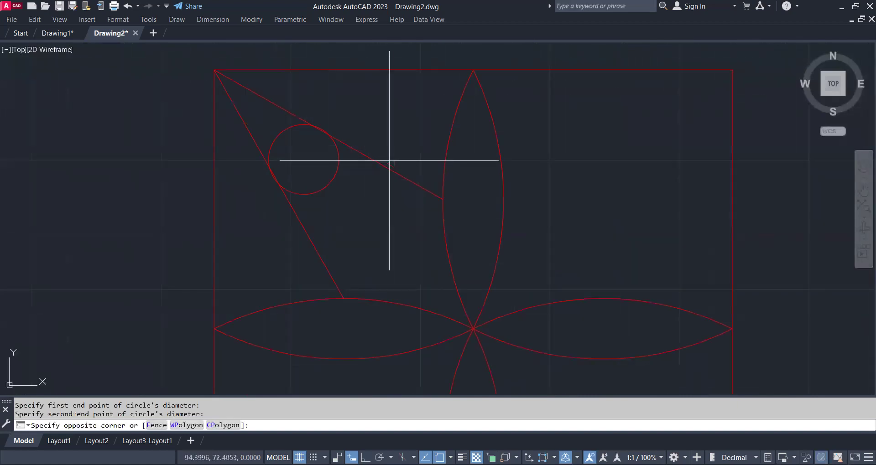
{"action": "left_click", "coordinate": [359, 225]}
{"action": "type", "text": "MI"}
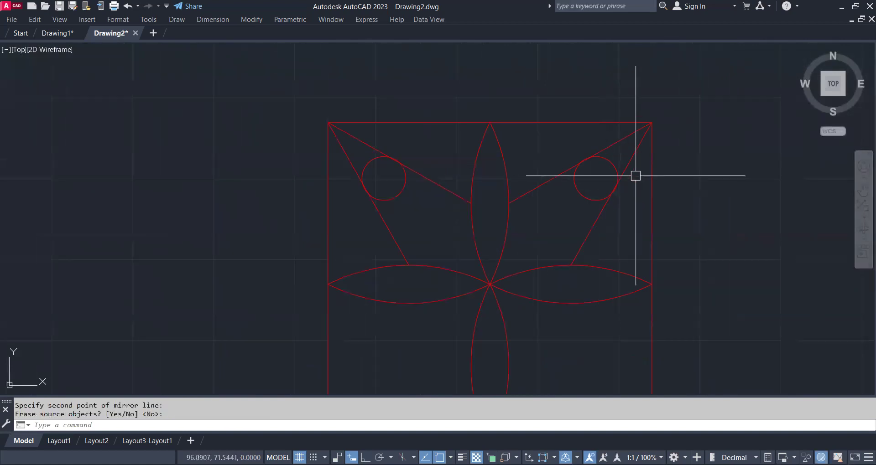
{"action": "left_click", "coordinate": [638, 163]}
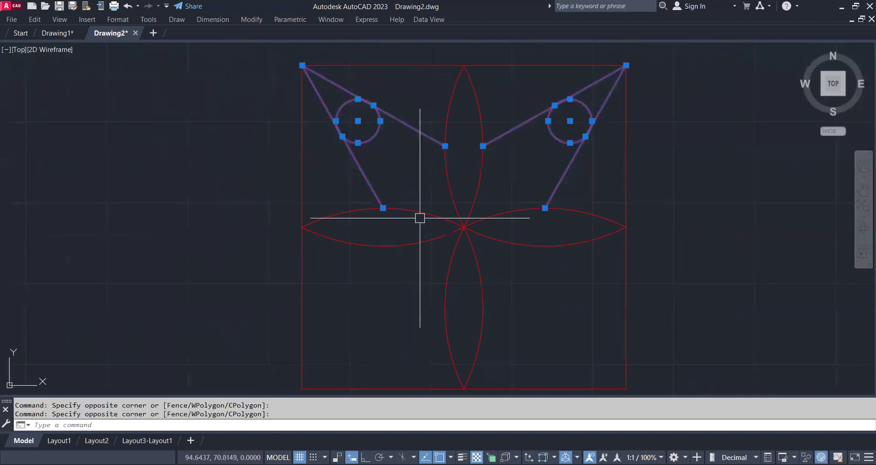
{"action": "type", "text": "MI"}
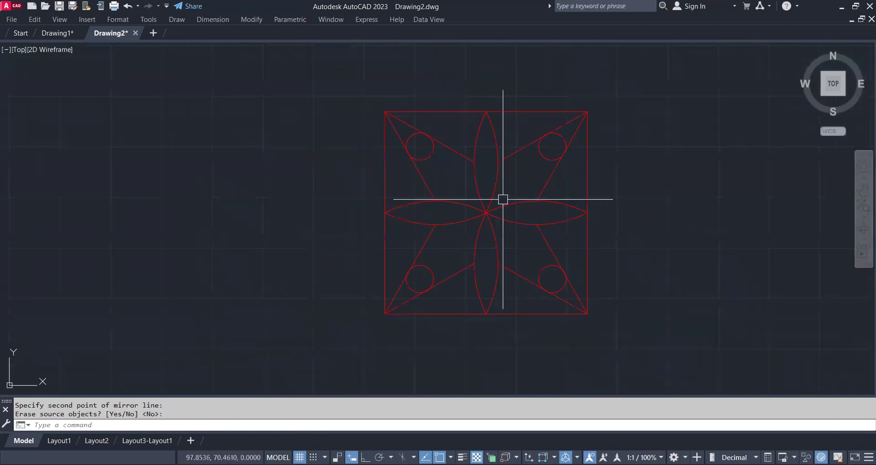
{"action": "middle_click_drag", "start_coordinate": [505, 200], "coordinate": [416, 198]}
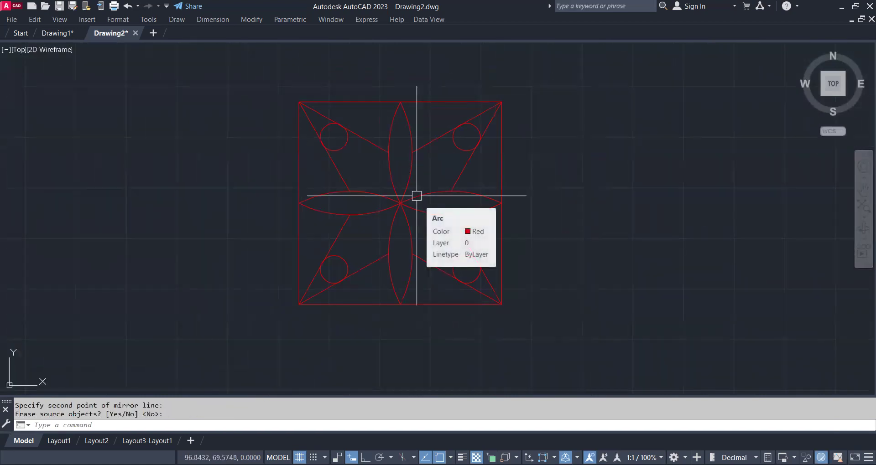
Step: Delete the outer square and draw a circle from the pattern's center out to its corner tips
{"action": "left_click", "coordinate": [427, 102]}
{"action": "key", "text": "Delete"}
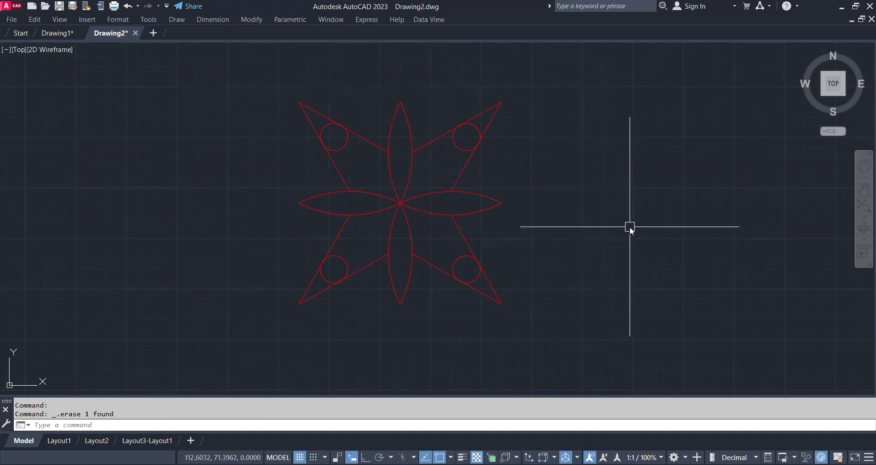
{"action": "type", "text": "c"}
{"action": "key", "text": "Return"}
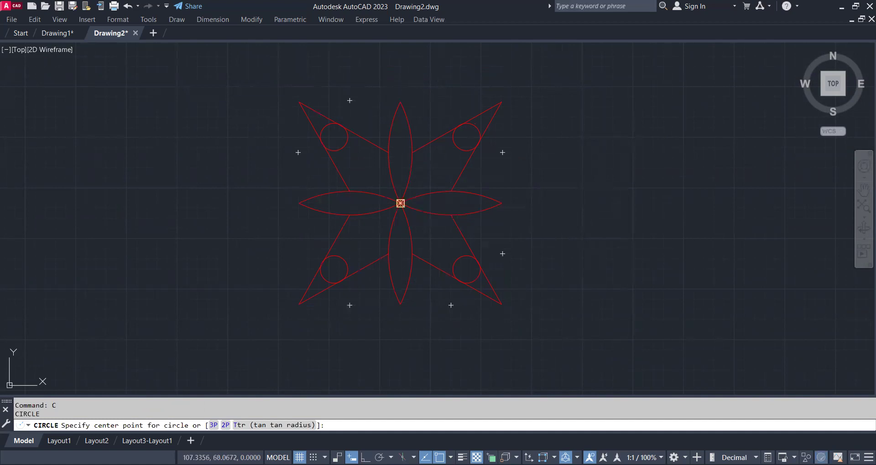
{"action": "left_click", "coordinate": [400, 204]}
{"action": "left_click", "coordinate": [501, 305]}
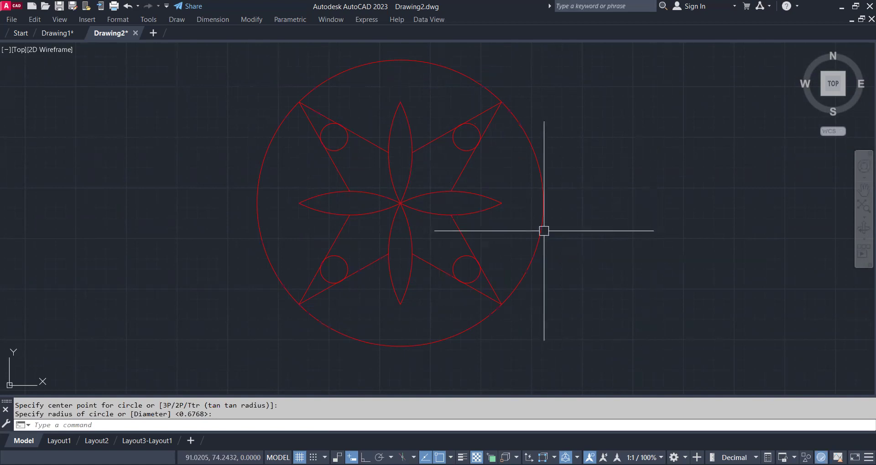
Step: Undo the outer circle, the square's deletion and both mirror operations on the corner shapes
{"action": "key", "text": "ctrl+z"}
{"action": "key", "text": "ctrl+z"}
{"action": "key", "text": "ctrl+z"}
{"action": "key", "text": "ctrl+z"}
{"action": "key", "text": "ctrl+z"}
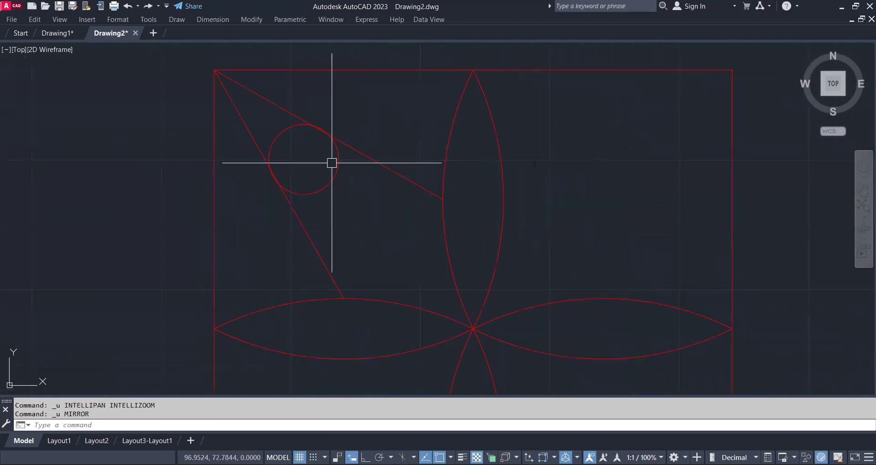
{"action": "left_click", "coordinate": [349, 106]}
{"action": "left_click", "coordinate": [265, 196]}
{"action": "type", "text": "mi"}
{"action": "key", "text": "Return"}
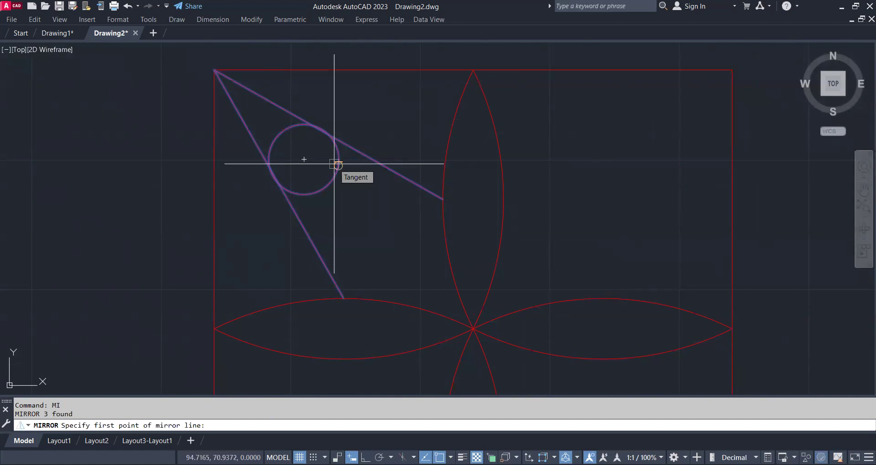
{"action": "left_click", "coordinate": [473, 70]}
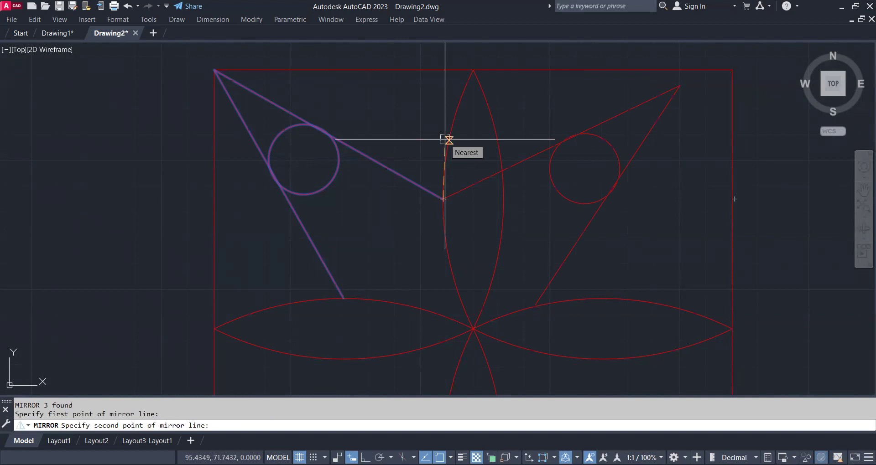
{"action": "key", "text": "Escape"}
Step: Mirror the upper-left slanted lines and circle about the square's vertical midline with Ortho on, keeping the originals
{"action": "left_click", "coordinate": [375, 115]}
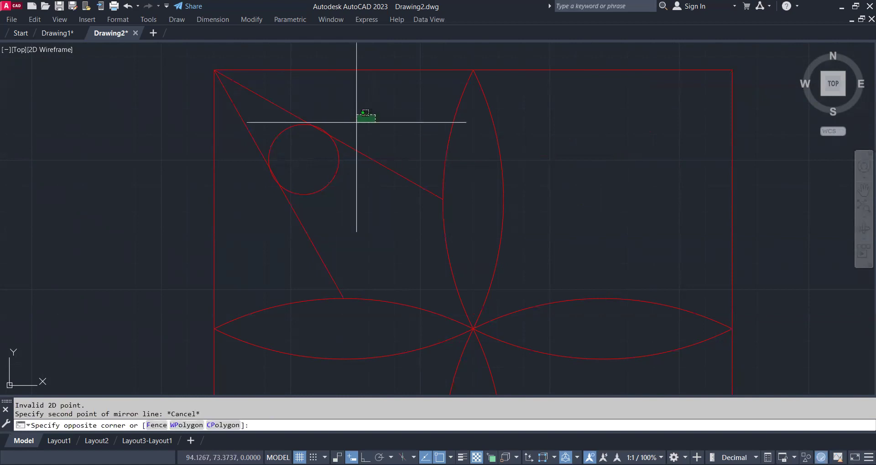
{"action": "left_click", "coordinate": [305, 232]}
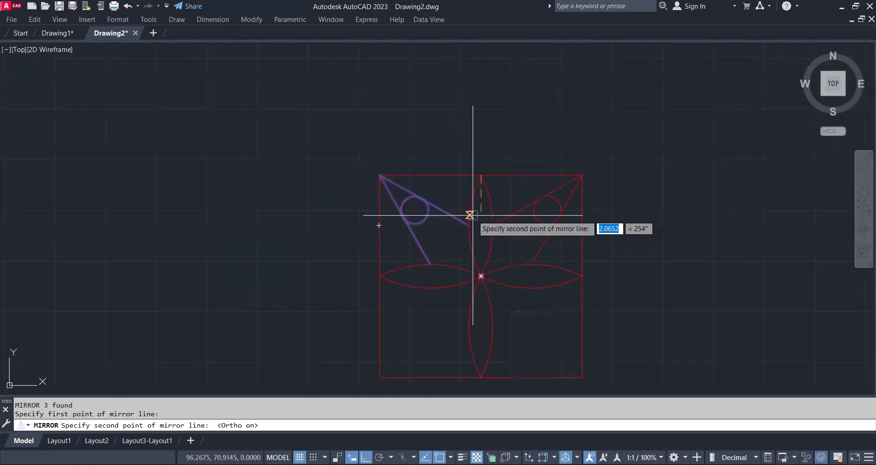
{"action": "left_click", "coordinate": [485, 113]}
{"action": "key", "text": "Return"}
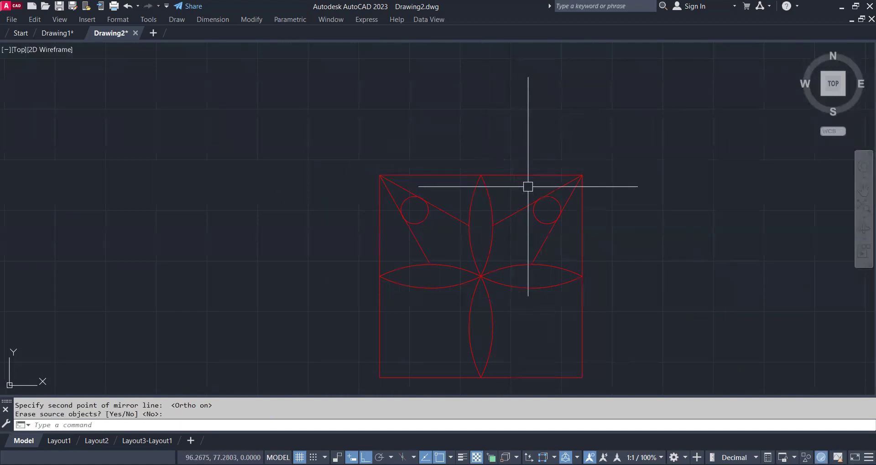
Step: Mirror both upper corner shapes about the square's horizontal midline into the lower quarters, keeping the originals
{"action": "scroll", "coordinate": [578, 205], "scroll_direction": "up", "scroll_amount": 4}
{"action": "left_click", "coordinate": [571, 198]}
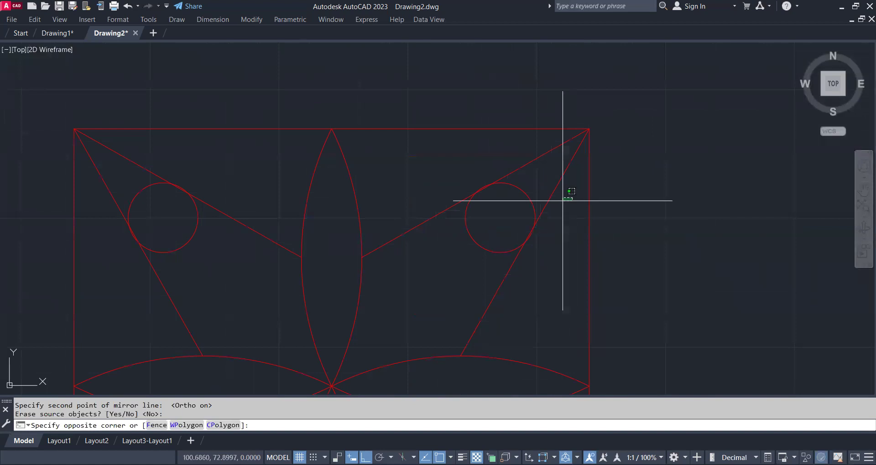
{"action": "left_click", "coordinate": [439, 204]}
{"action": "left_click", "coordinate": [221, 180]}
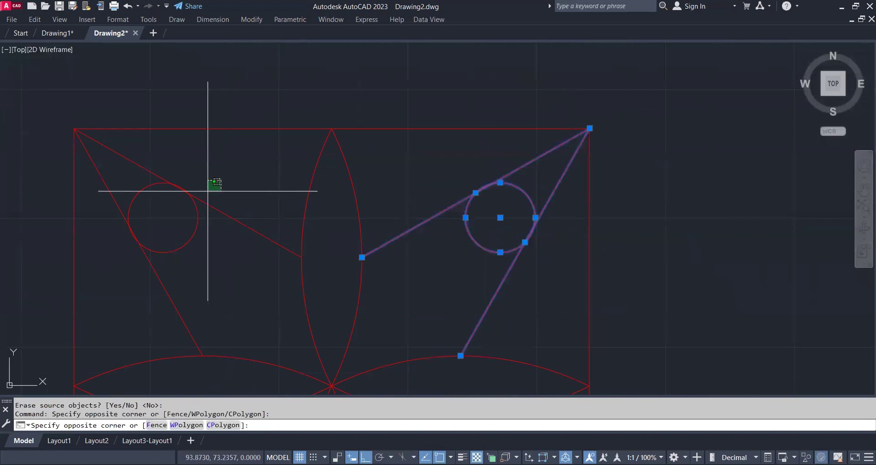
{"action": "left_click", "coordinate": [130, 248]}
{"action": "middle_click_drag", "start_coordinate": [241, 270], "coordinate": [237, 192]}
{"action": "scroll", "coordinate": [237, 192], "scroll_direction": "down", "scroll_amount": 1}
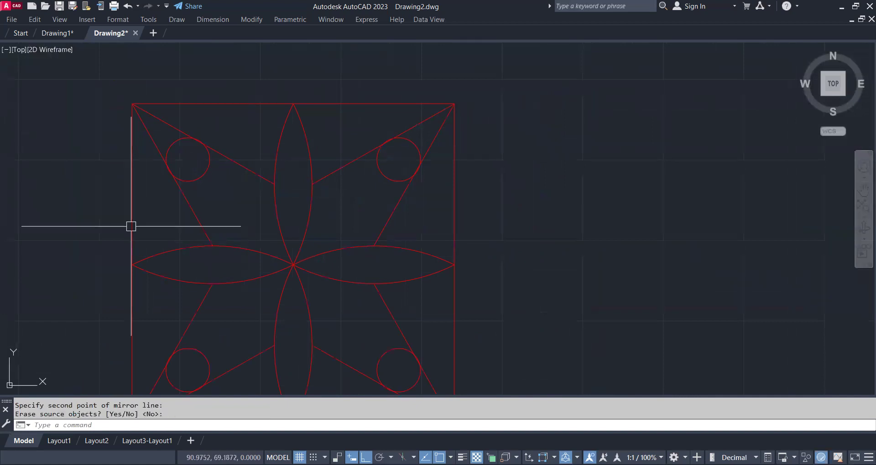
{"action": "left_click", "coordinate": [131, 227]}
{"action": "scroll", "coordinate": [641, 211], "scroll_direction": "down", "scroll_amount": 1}
{"action": "key", "text": "Escape"}
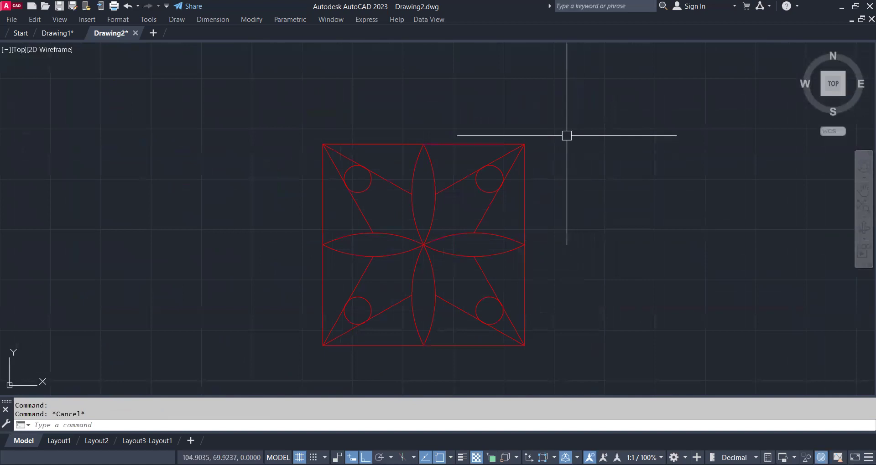
Step: Copy the entire square pattern horizontally to the empty space on its right
{"action": "left_click", "coordinate": [550, 83]}
{"action": "left_click", "coordinate": [347, 326]}
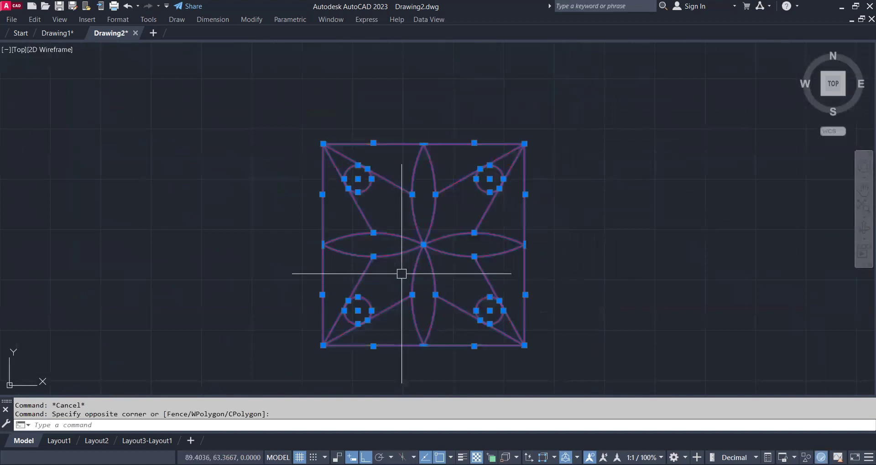
{"action": "type", "text": "CO"}
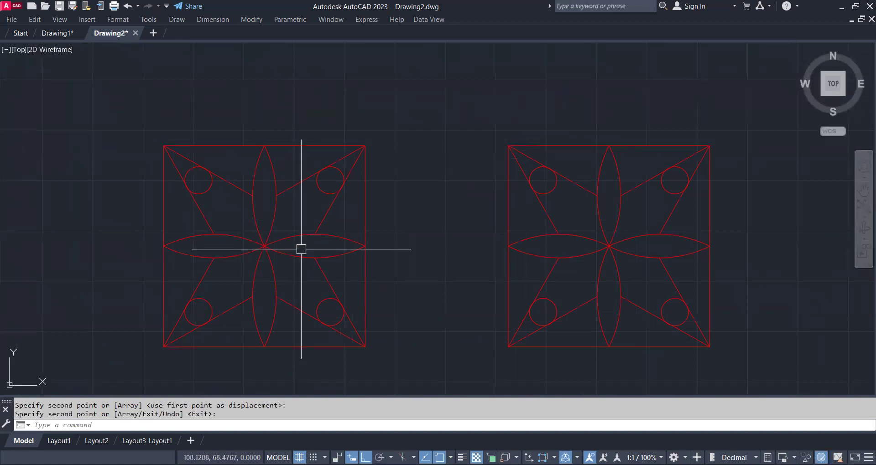
{"action": "key", "text": "Escape"}
Step: Delete the copied pattern's outer square and draw a circle from its center through the corner tips
{"action": "left_click", "coordinate": [589, 145]}
{"action": "key", "text": "Delete"}
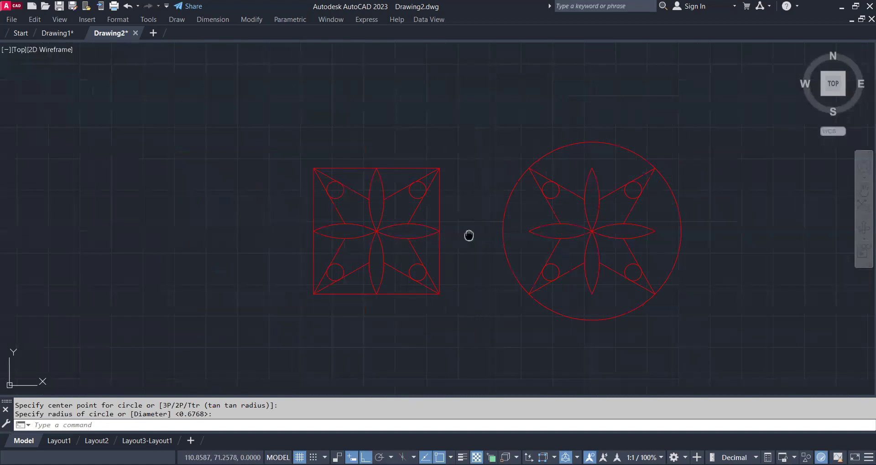
{"action": "scroll", "coordinate": [459, 219], "scroll_direction": "up", "scroll_amount": 1}
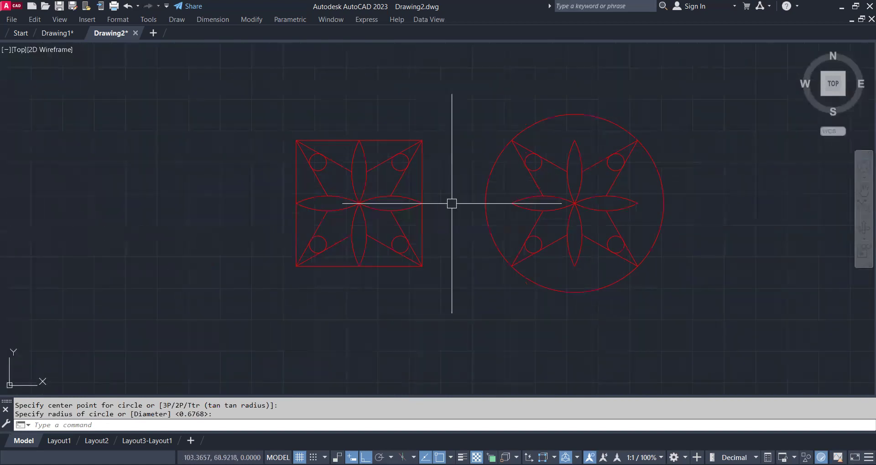
Step: Move the square and circular patterns down close to the large leaf circle and the large S curve
{"action": "scroll", "coordinate": [452, 204], "scroll_direction": "down", "scroll_amount": 6}
{"action": "middle_click_drag", "start_coordinate": [452, 256], "coordinate": [441, 229]}
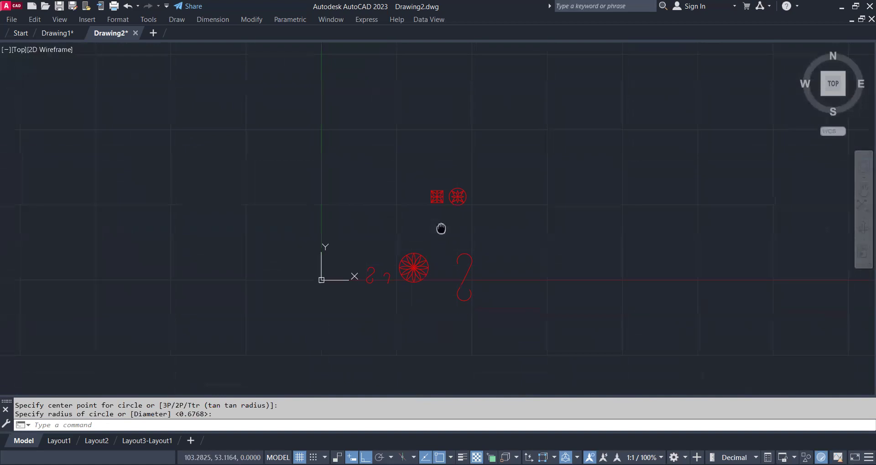
{"action": "left_click", "coordinate": [478, 172]}
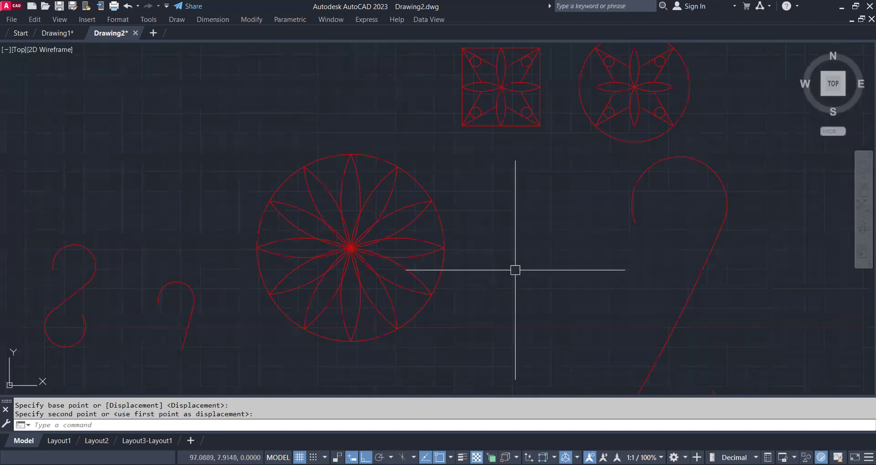
{"action": "middle_click_drag", "start_coordinate": [515, 270], "coordinate": [427, 312]}
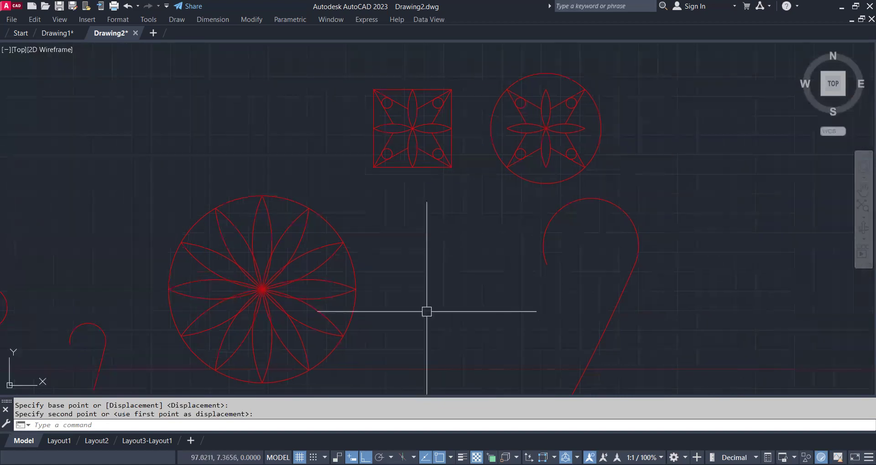